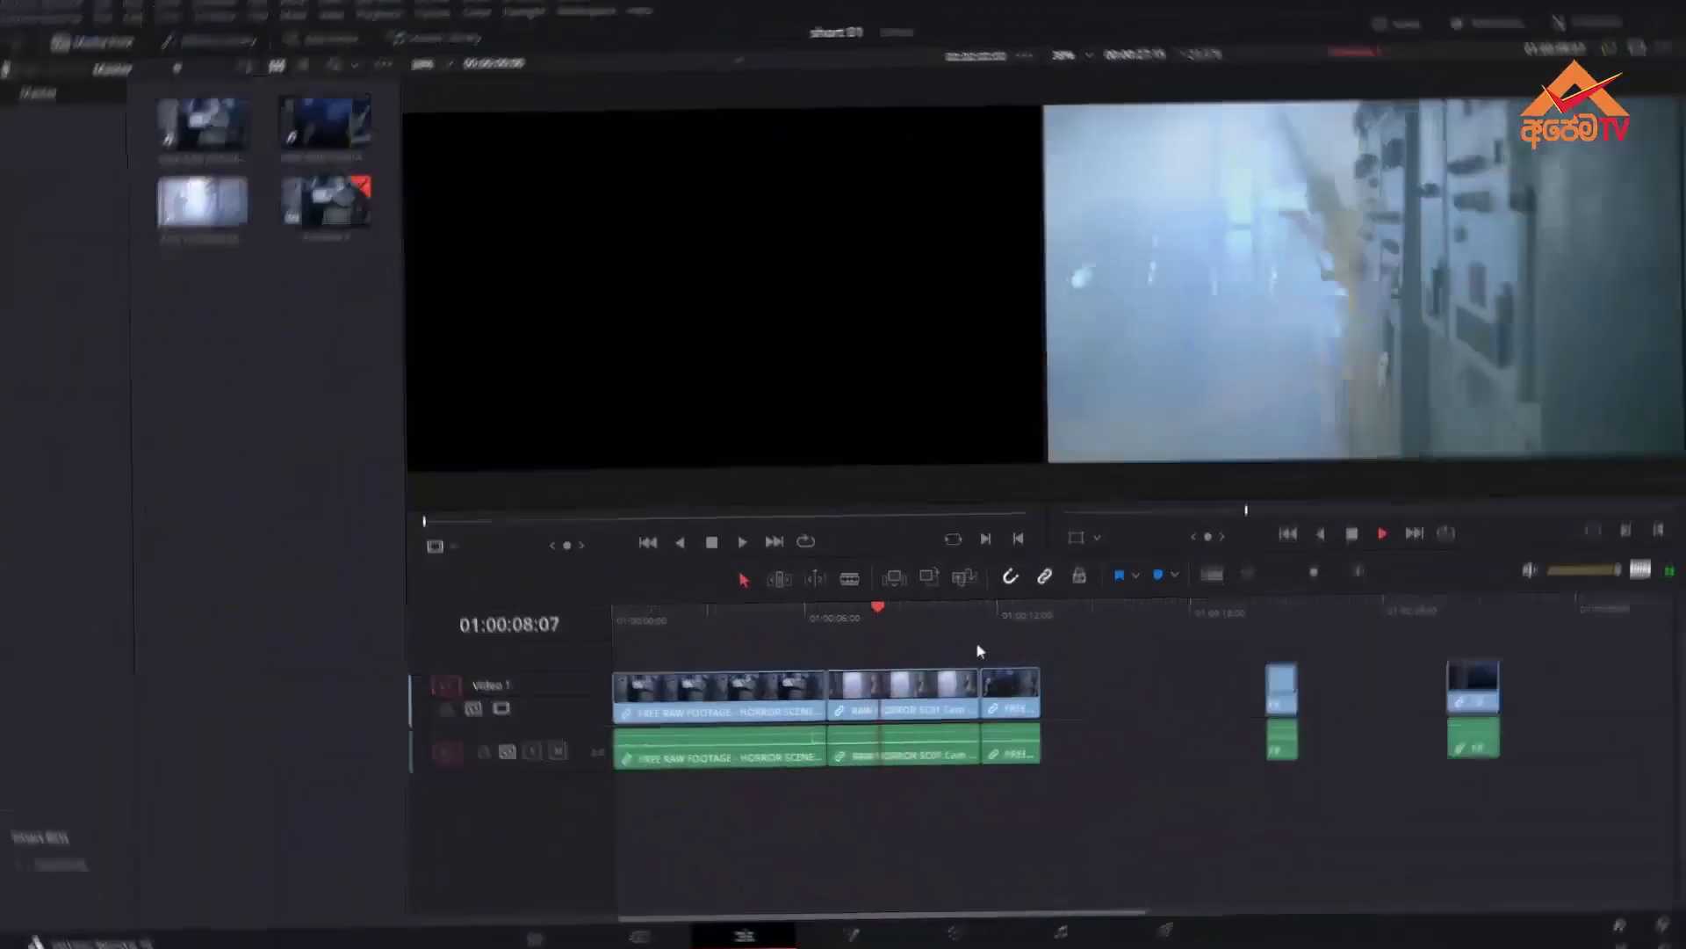
Move the playhead to 01:00:09:12 and tour the Cut, Edit, Fusion, Color, Fairlight and Deliver pages, ending on Cut
{"action": "left_click", "coordinate": [915, 623]}
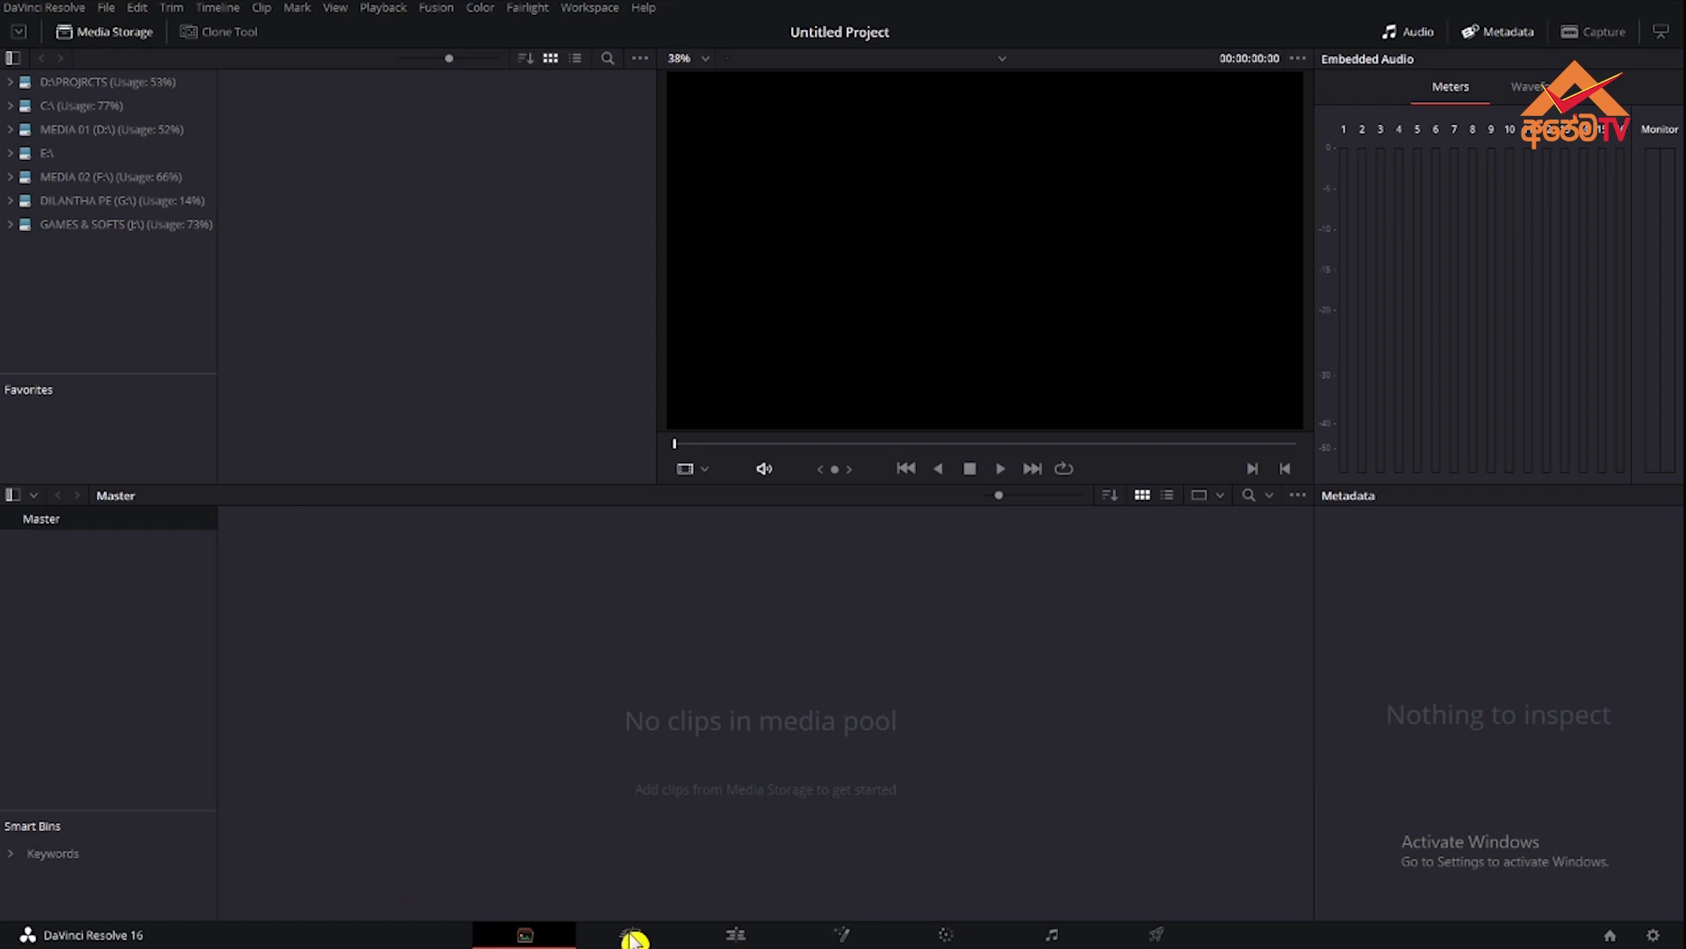
{"action": "left_click", "coordinate": [630, 934]}
{"action": "left_click", "coordinate": [736, 934]}
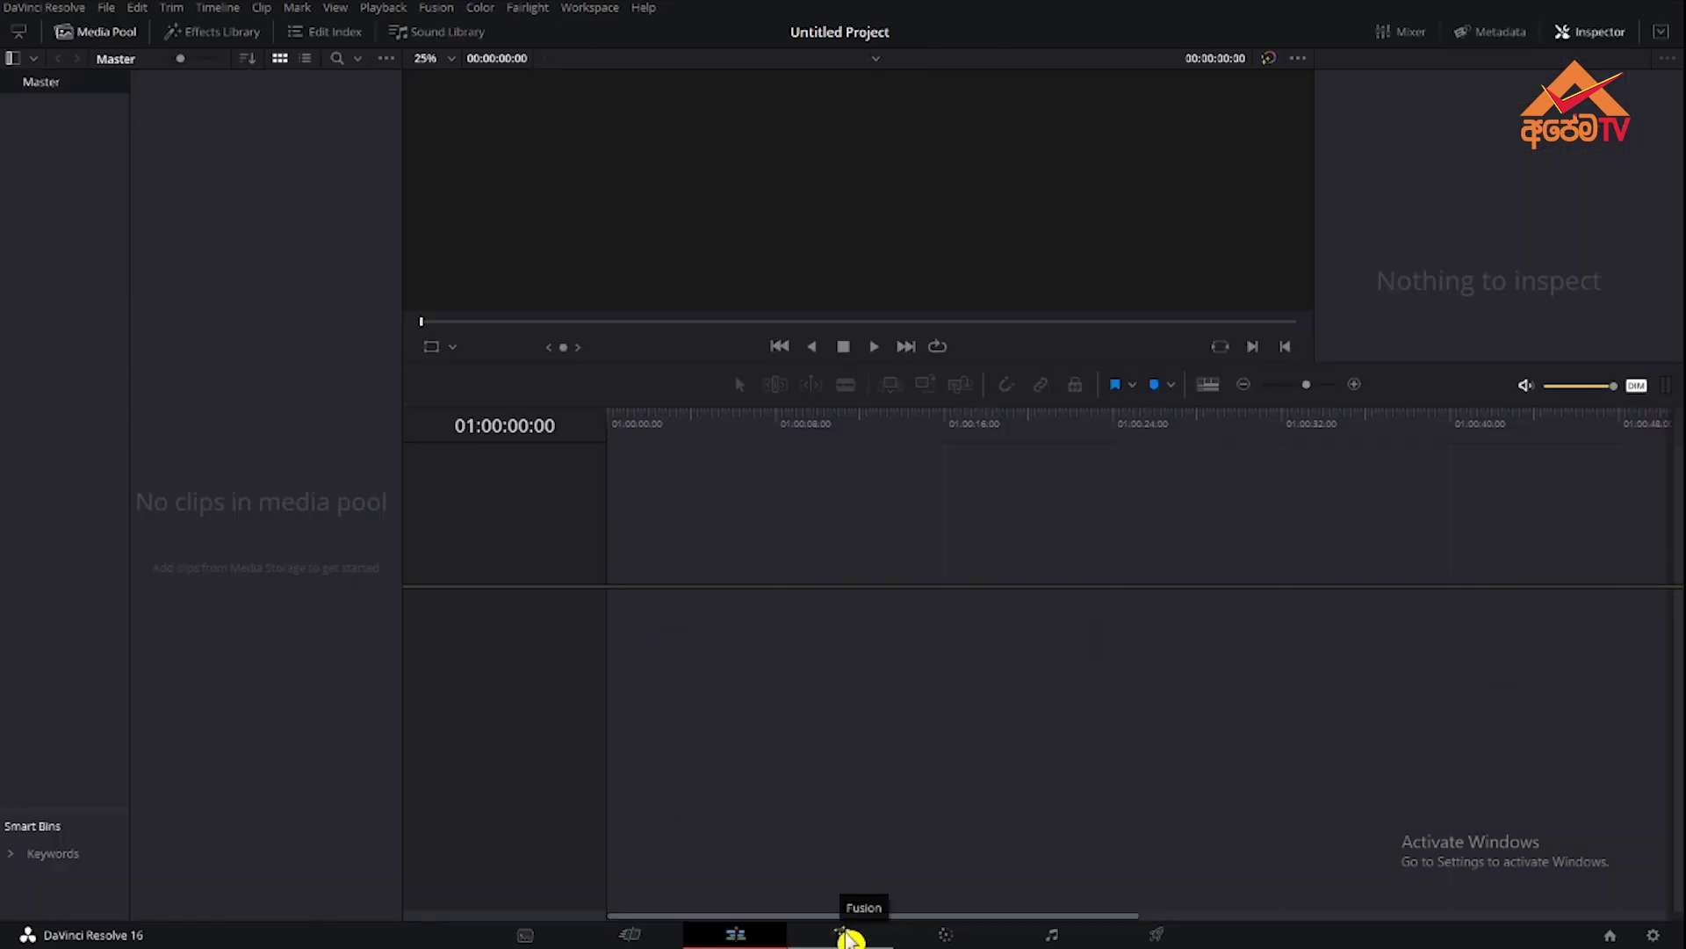
{"action": "left_click", "coordinate": [842, 934]}
{"action": "left_click", "coordinate": [945, 933]}
{"action": "left_click", "coordinate": [1051, 933]}
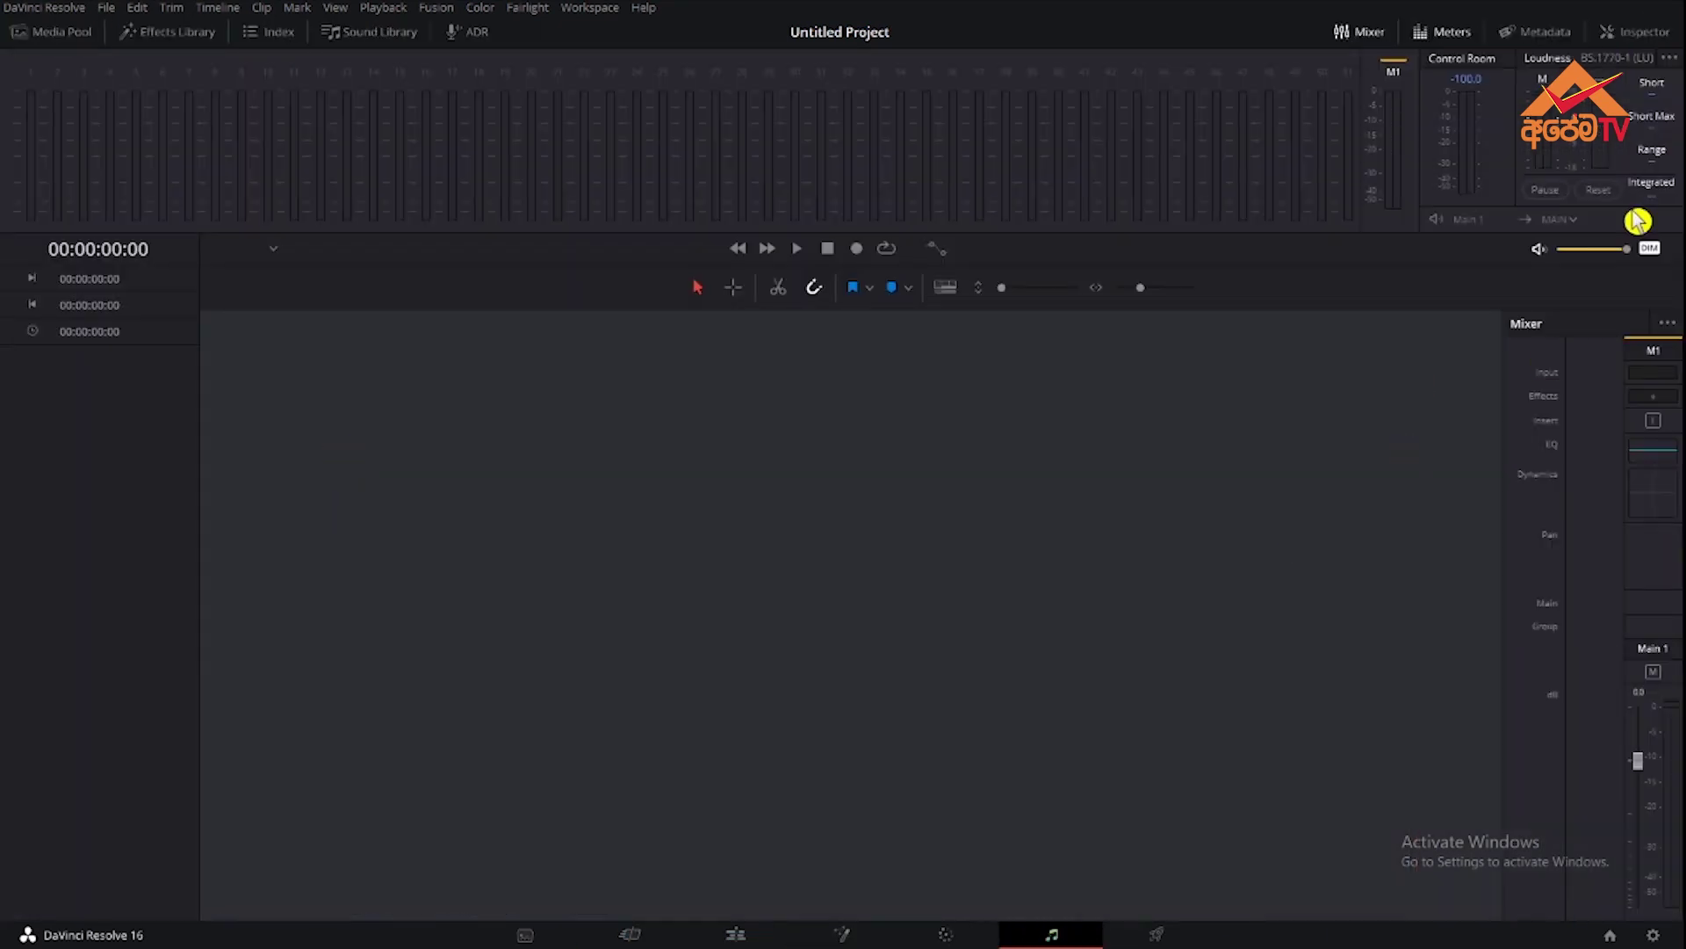
{"action": "key", "text": "shift+8"}
{"action": "key", "text": "shift+3"}
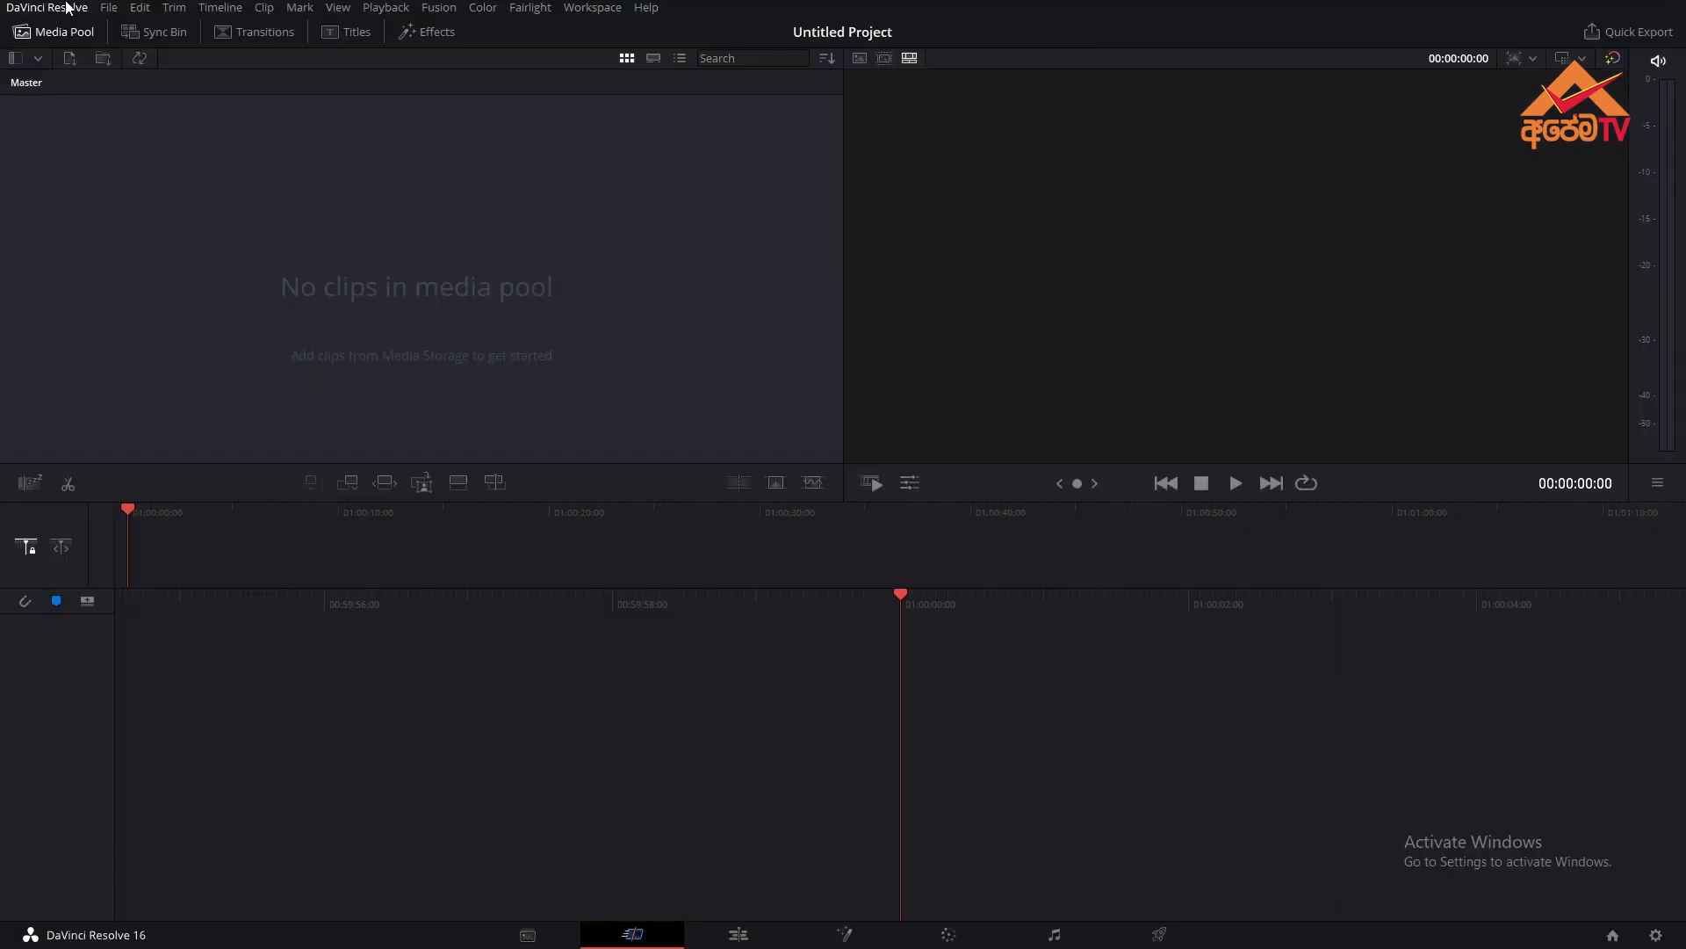
Open Preferences, view User, then browse System Memory and GPU, Media Storage, Decode, I/O and Audio Plugins
{"action": "left_click", "coordinate": [67, 7]}
{"action": "left_click", "coordinate": [55, 97]}
{"action": "left_click", "coordinate": [913, 152]}
{"action": "left_click", "coordinate": [833, 152]}
{"action": "left_click", "coordinate": [601, 186]}
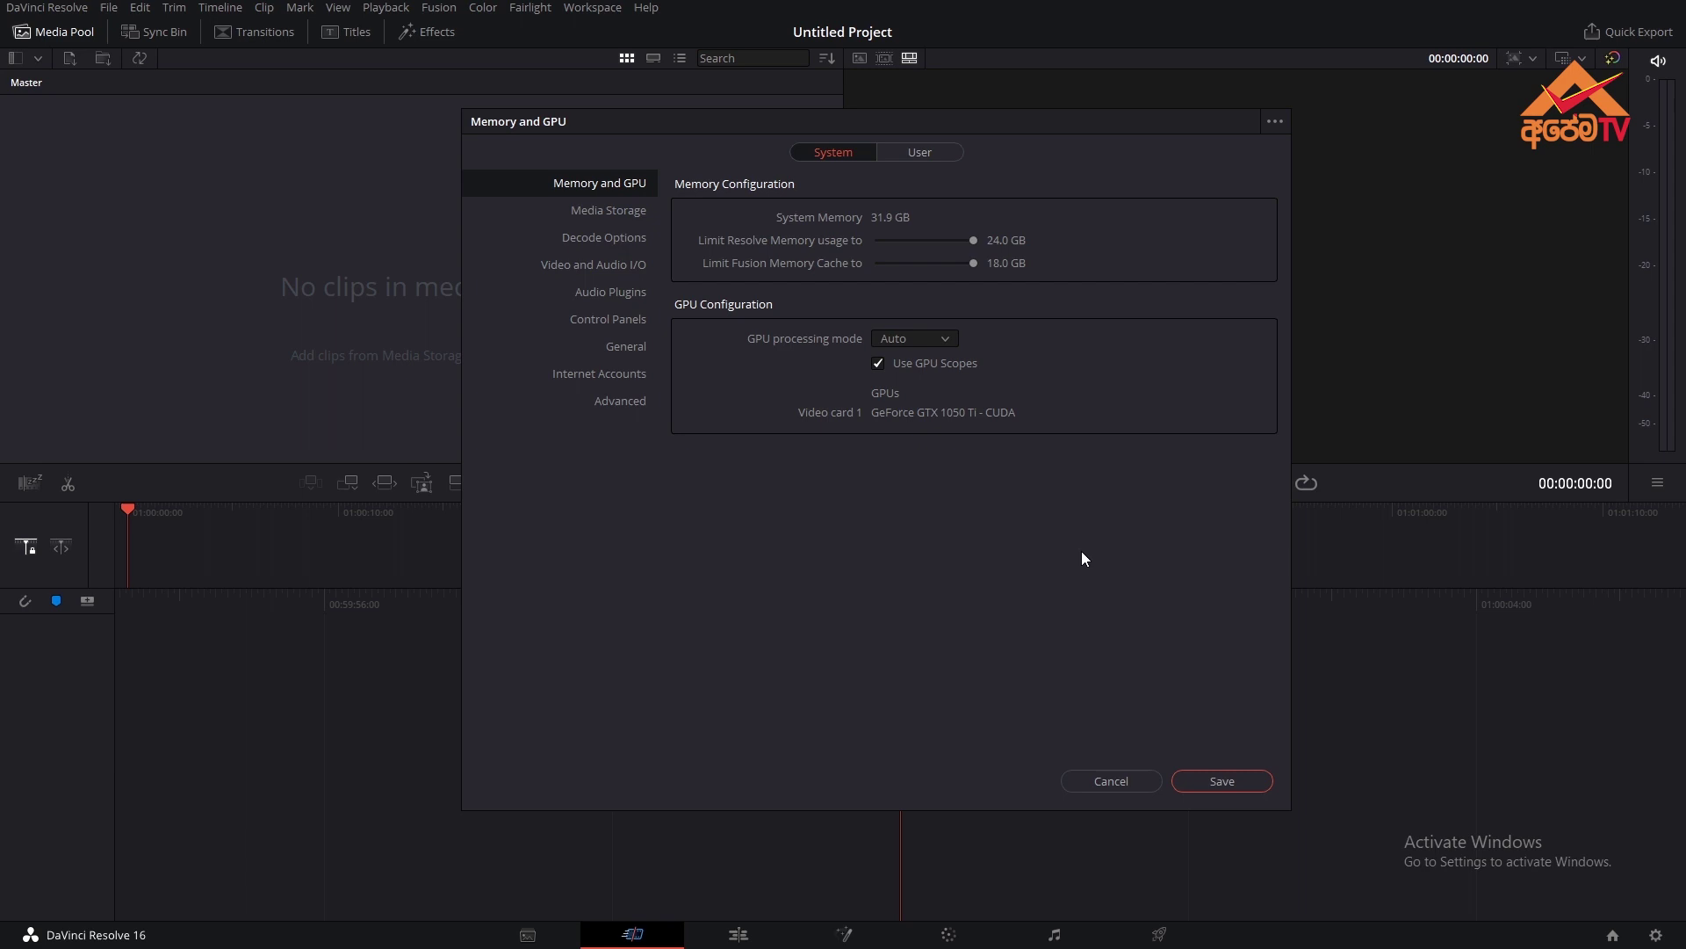
{"action": "left_click", "coordinate": [620, 213]}
{"action": "left_click", "coordinate": [633, 237]}
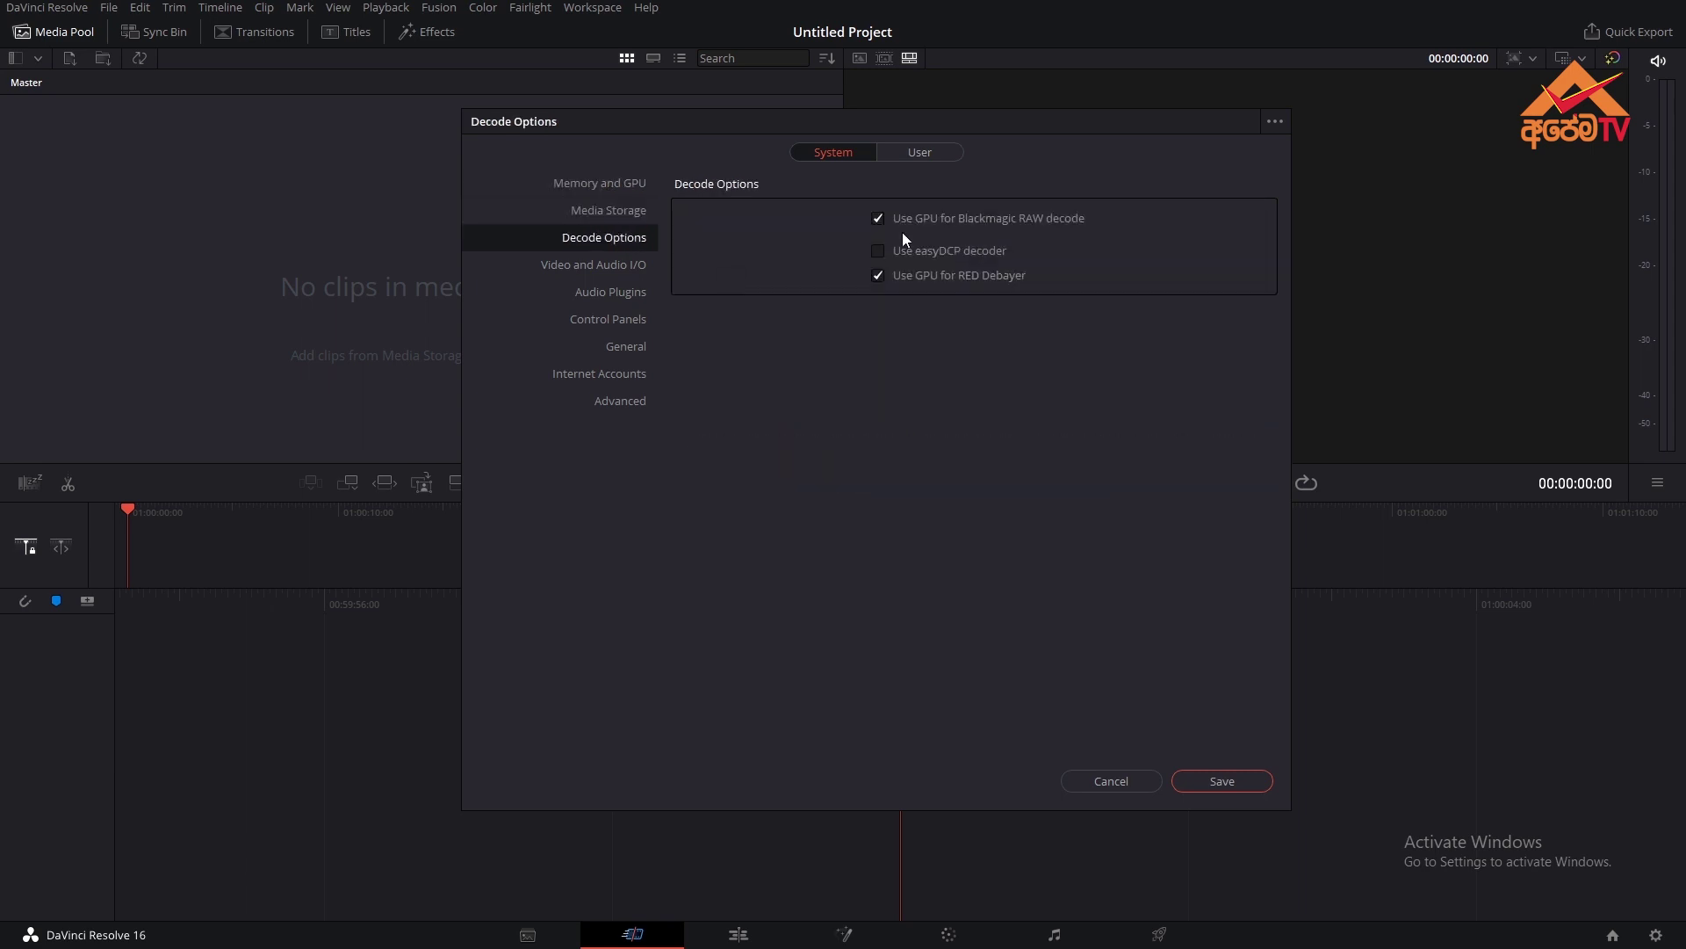
{"action": "left_click", "coordinate": [615, 266]}
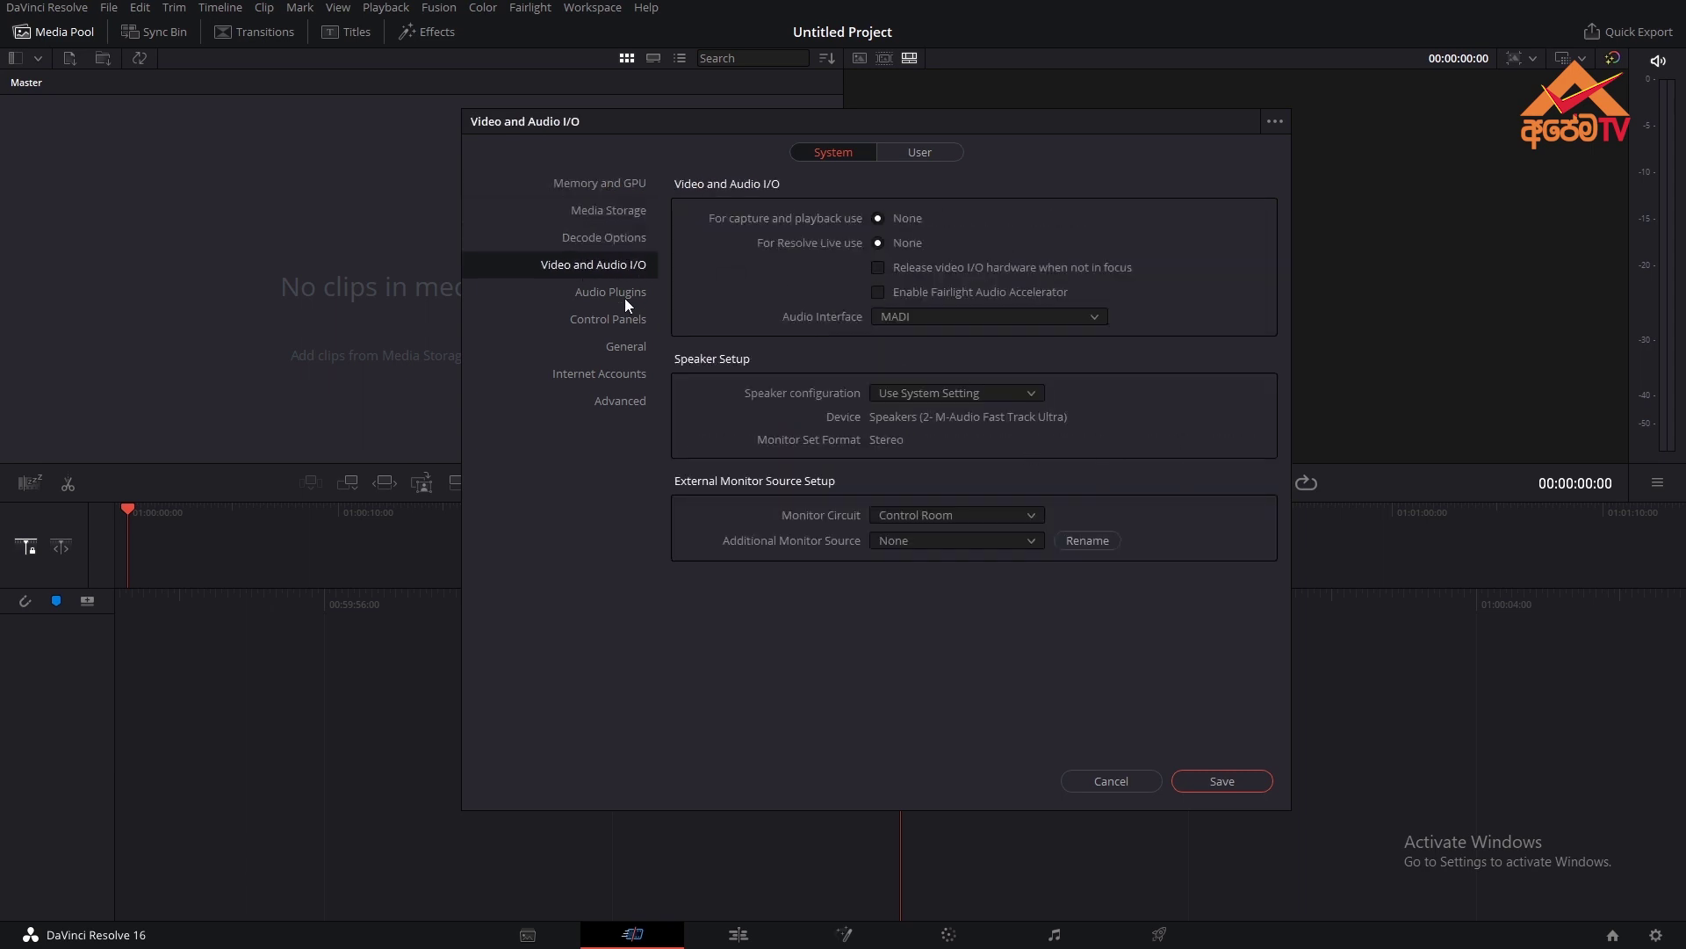
{"action": "left_click", "coordinate": [625, 298]}
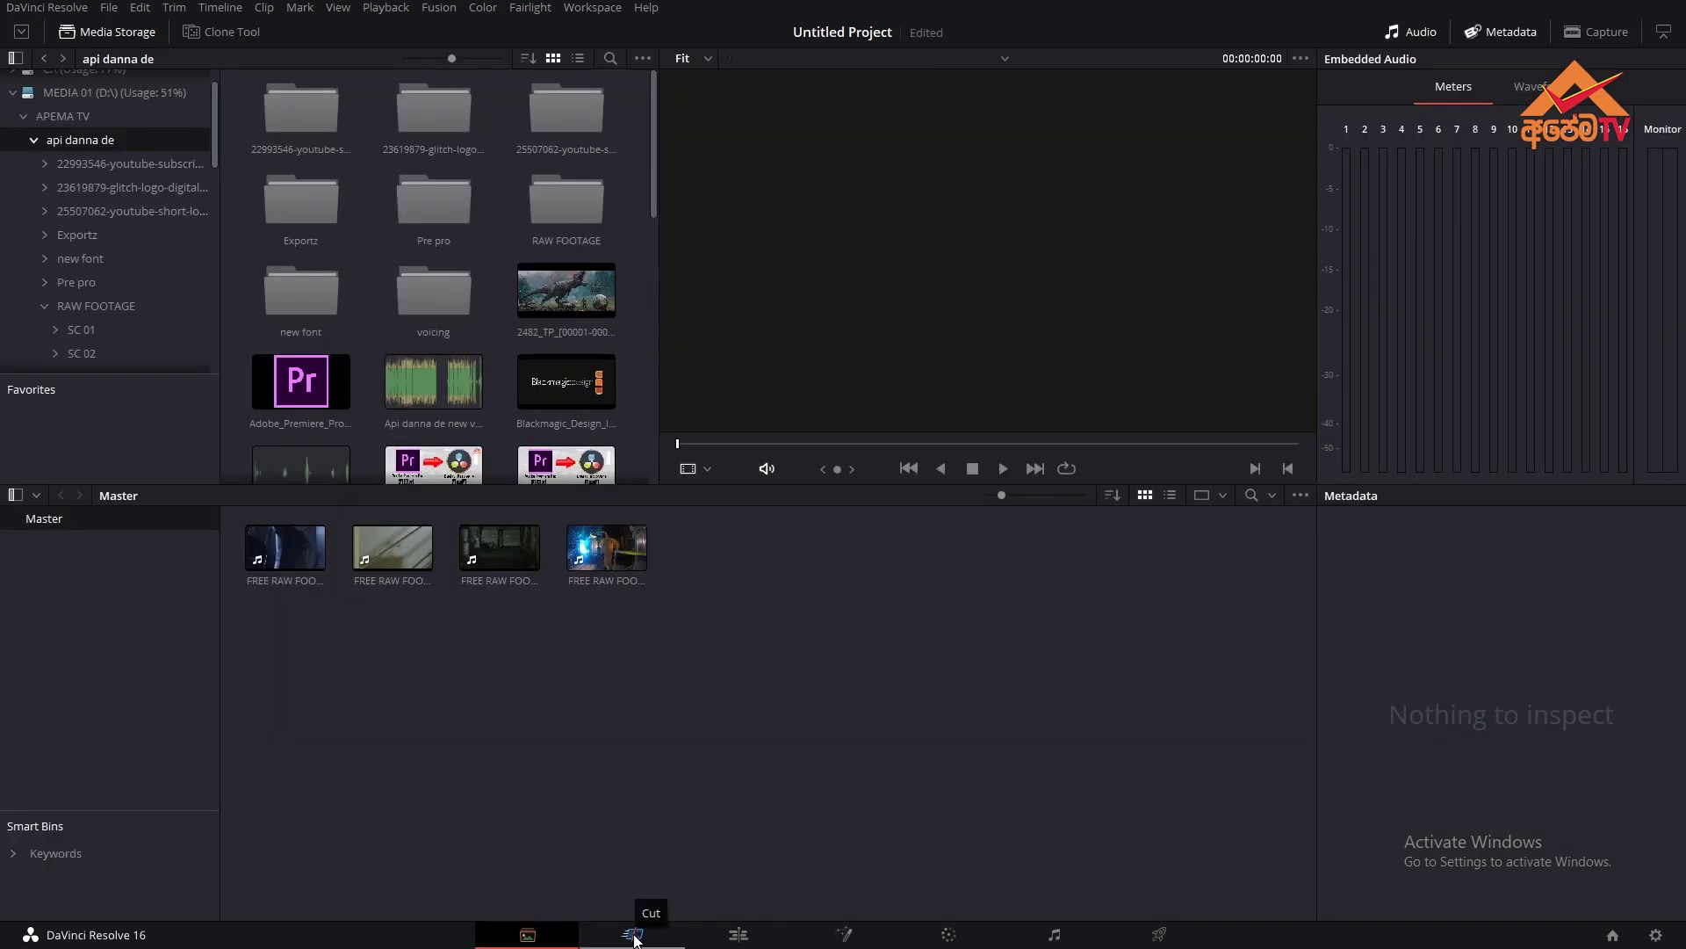
Preview the SC02 Cam C clip on the Cut page, then select all four clips on the Edit page
{"action": "left_click", "coordinate": [632, 934]}
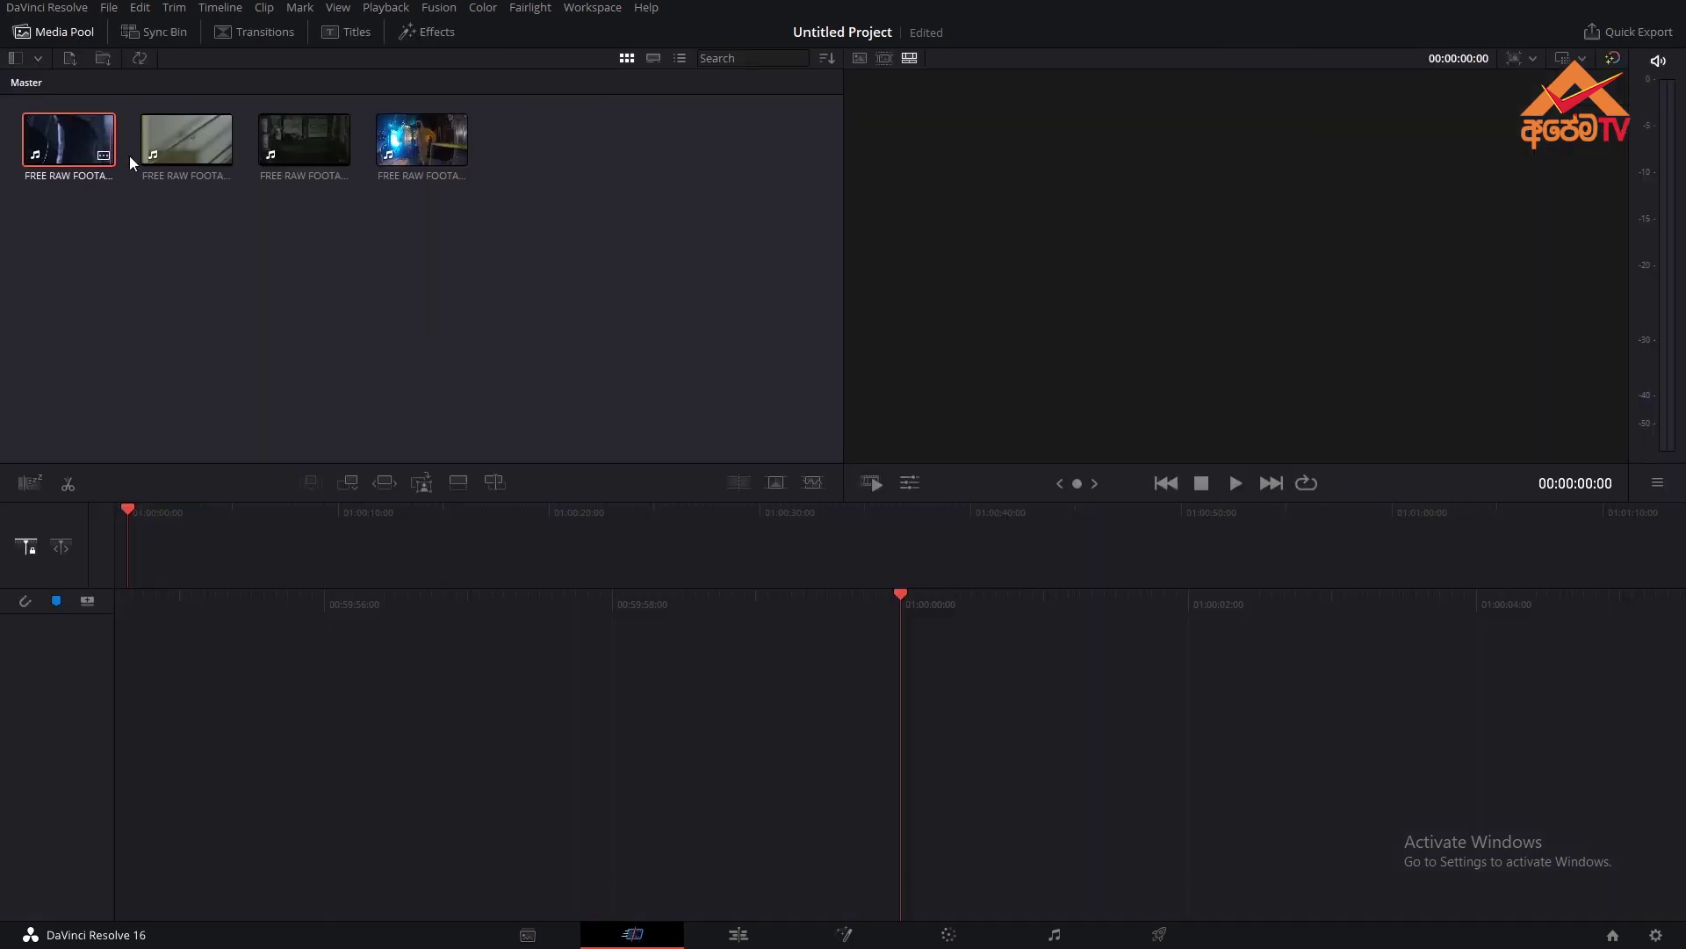
{"action": "left_click", "coordinate": [422, 141]}
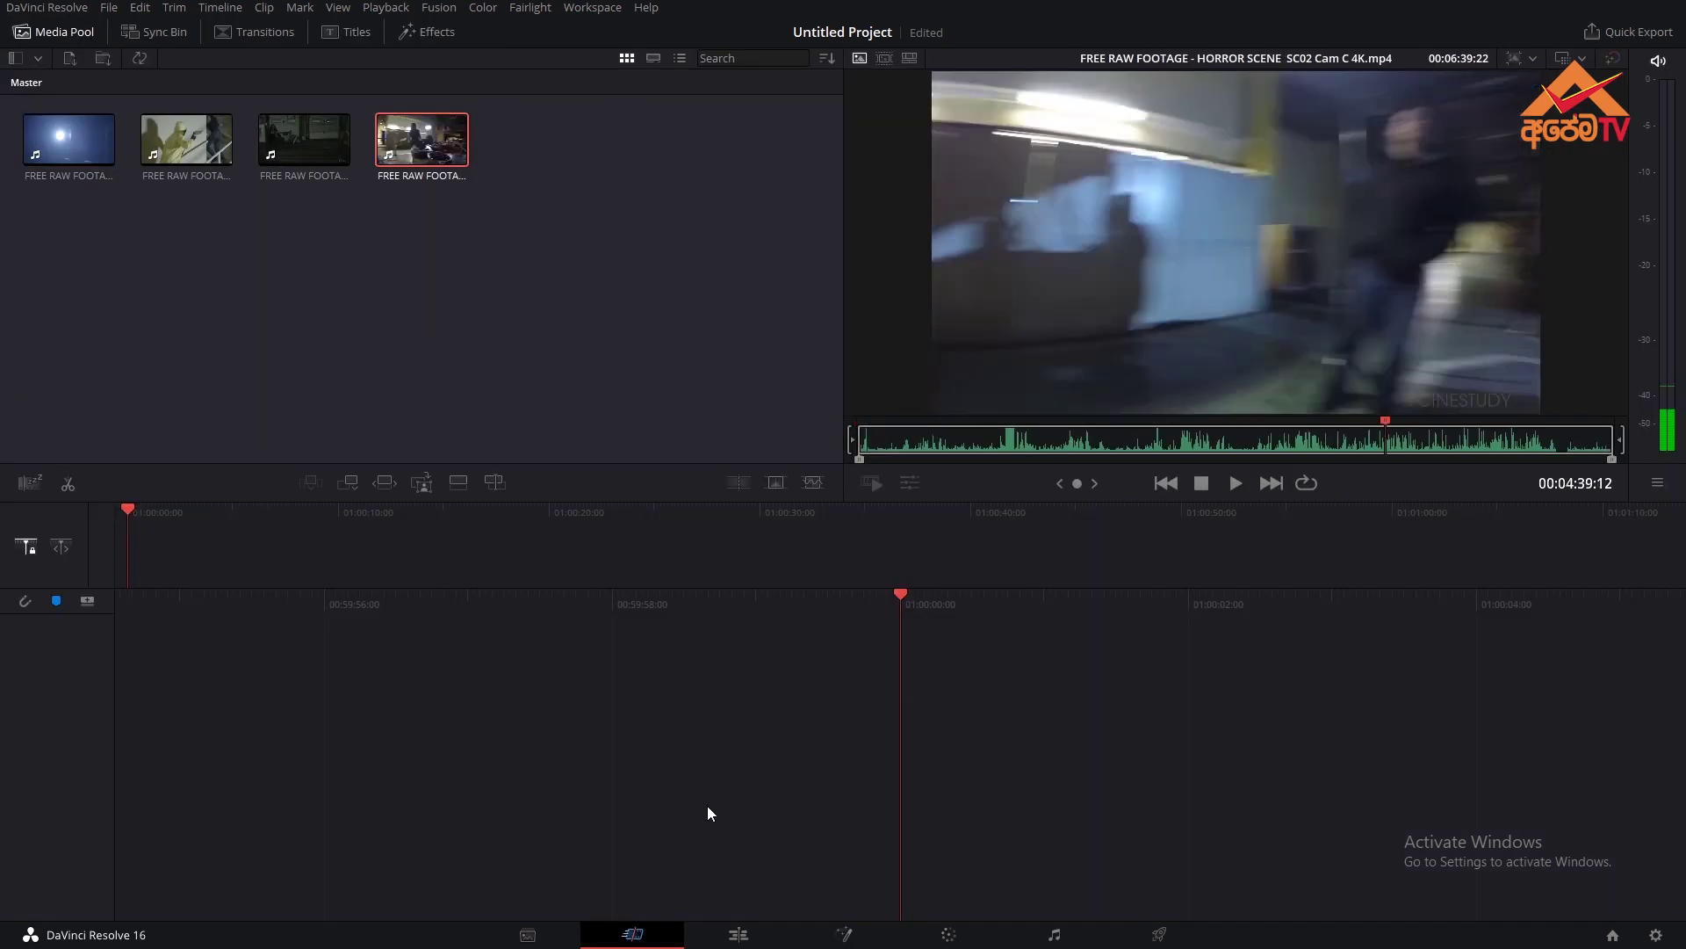
{"action": "left_click", "coordinate": [738, 934]}
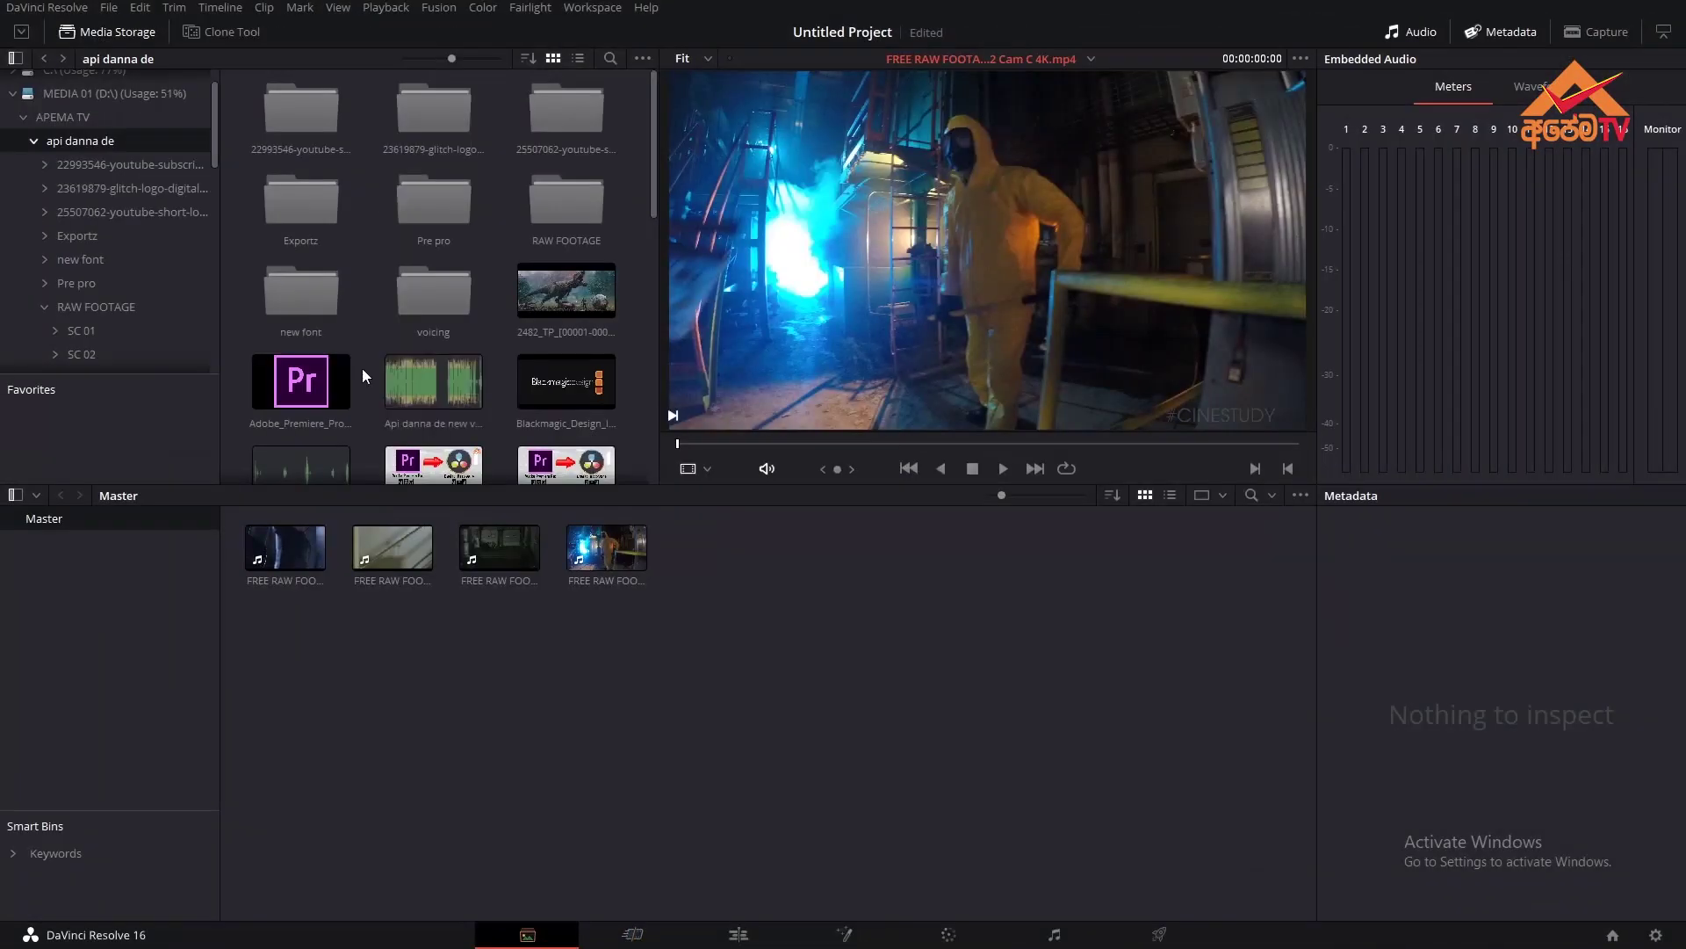
{"action": "mouse_move", "coordinate": [834, 695]}
{"action": "left_mouse_down"}
{"action": "mouse_move", "coordinate": [285, 546]}
{"action": "mouse_move", "coordinate": [882, 732]}
{"action": "left_mouse_up"}
Check the Control Panels grading panel choices, then view the General preferences
{"action": "left_click", "coordinate": [624, 319]}
{"action": "left_click", "coordinate": [1057, 218]}
{"action": "left_click", "coordinate": [627, 346]}
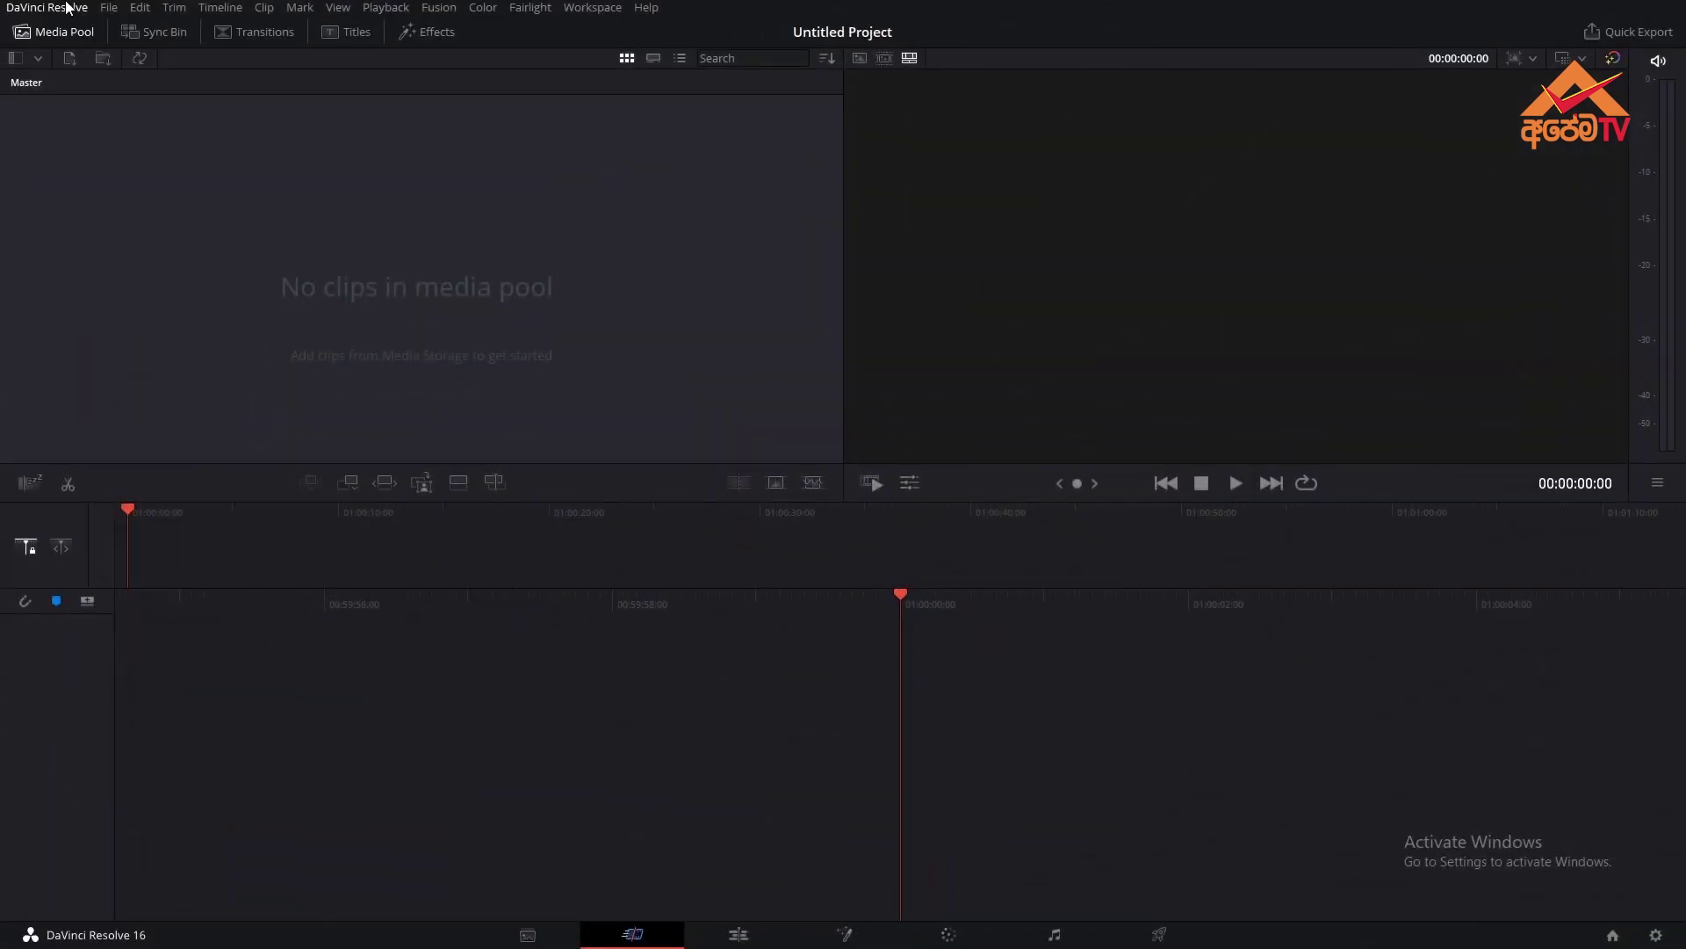
Reopen Preferences, glance at the User tab, and return to System Media Storage showing D:\PROJRCTS
{"action": "left_click", "coordinate": [67, 7]}
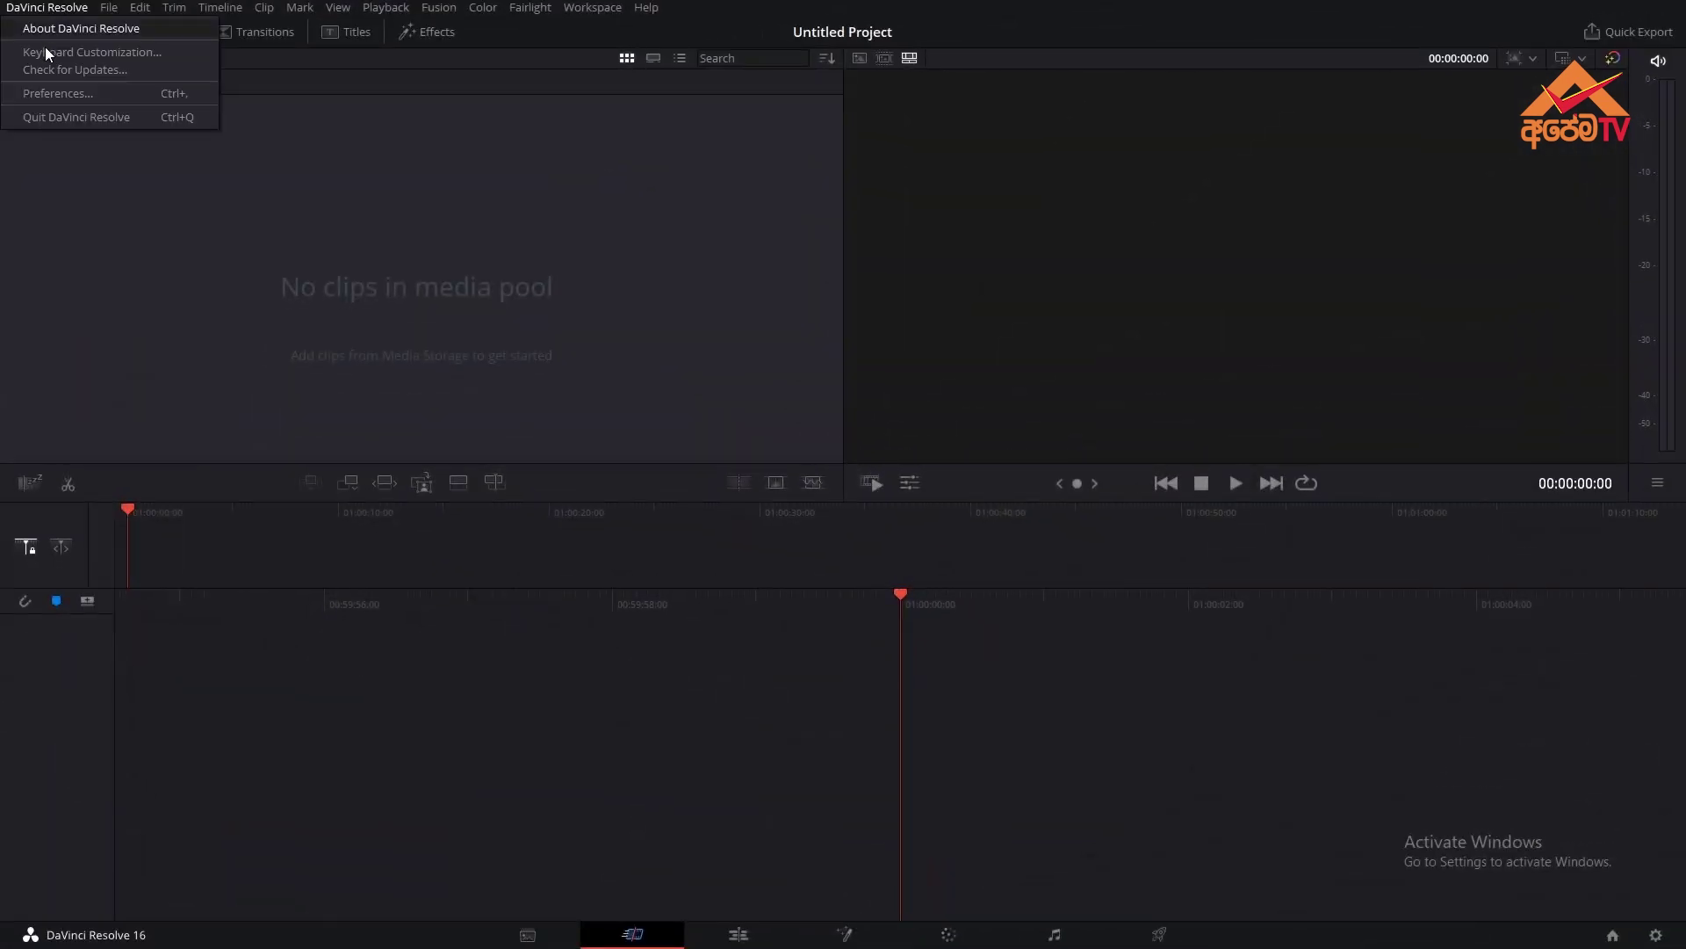
{"action": "left_click", "coordinate": [54, 99]}
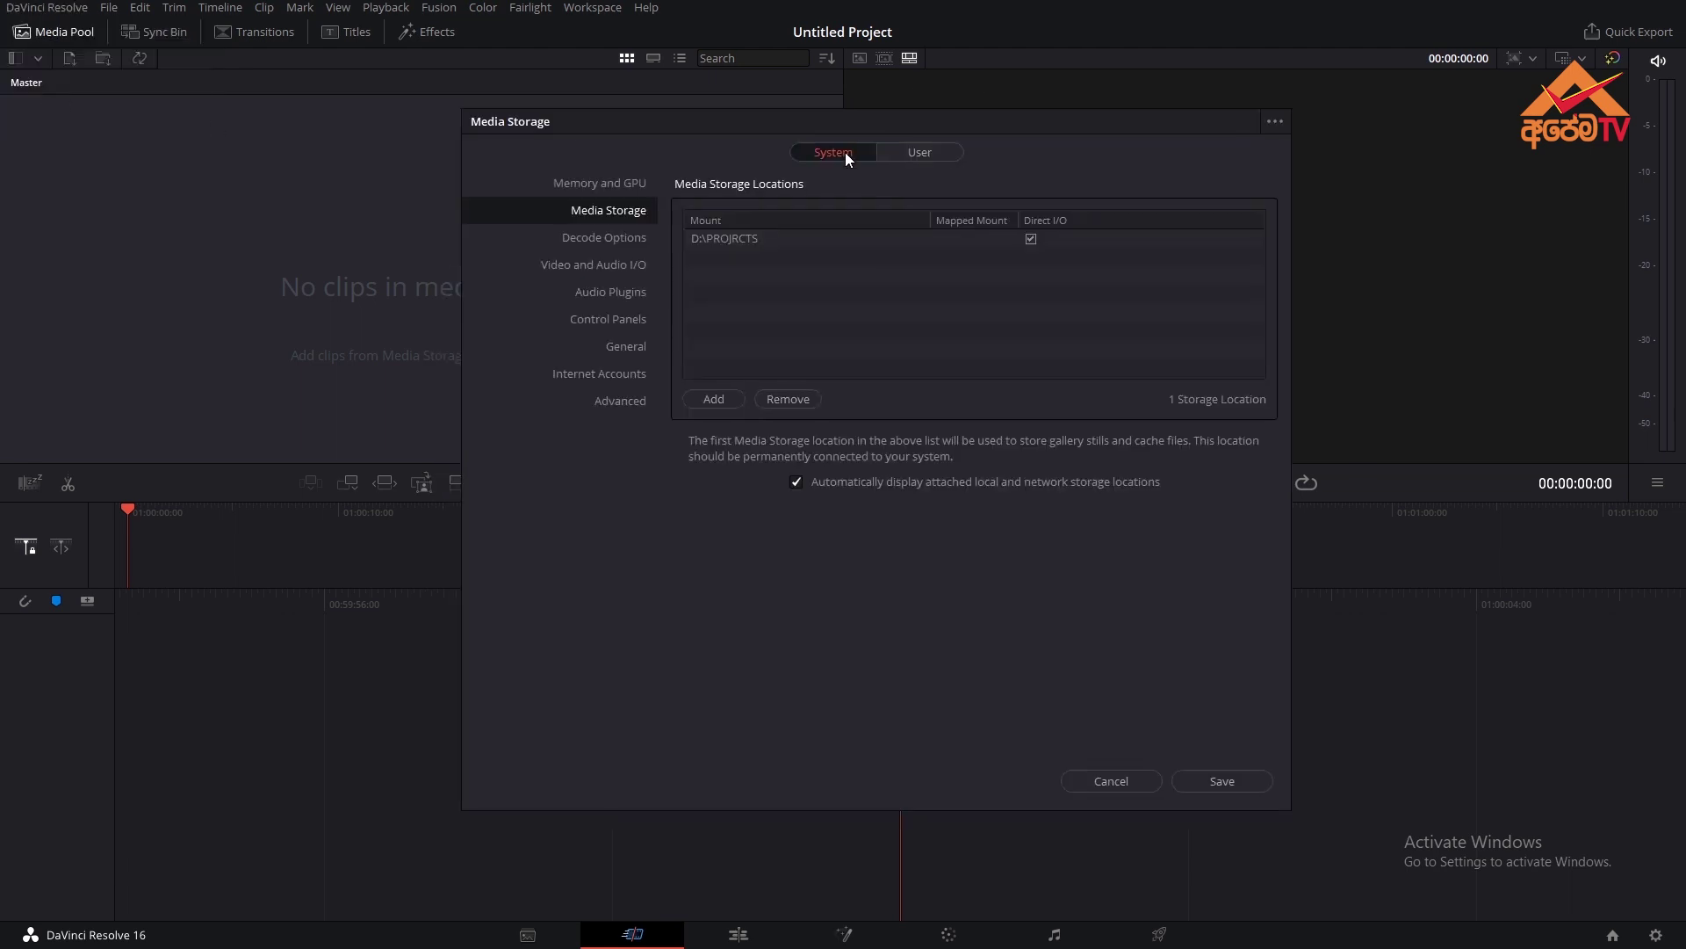
{"action": "left_click", "coordinate": [910, 153]}
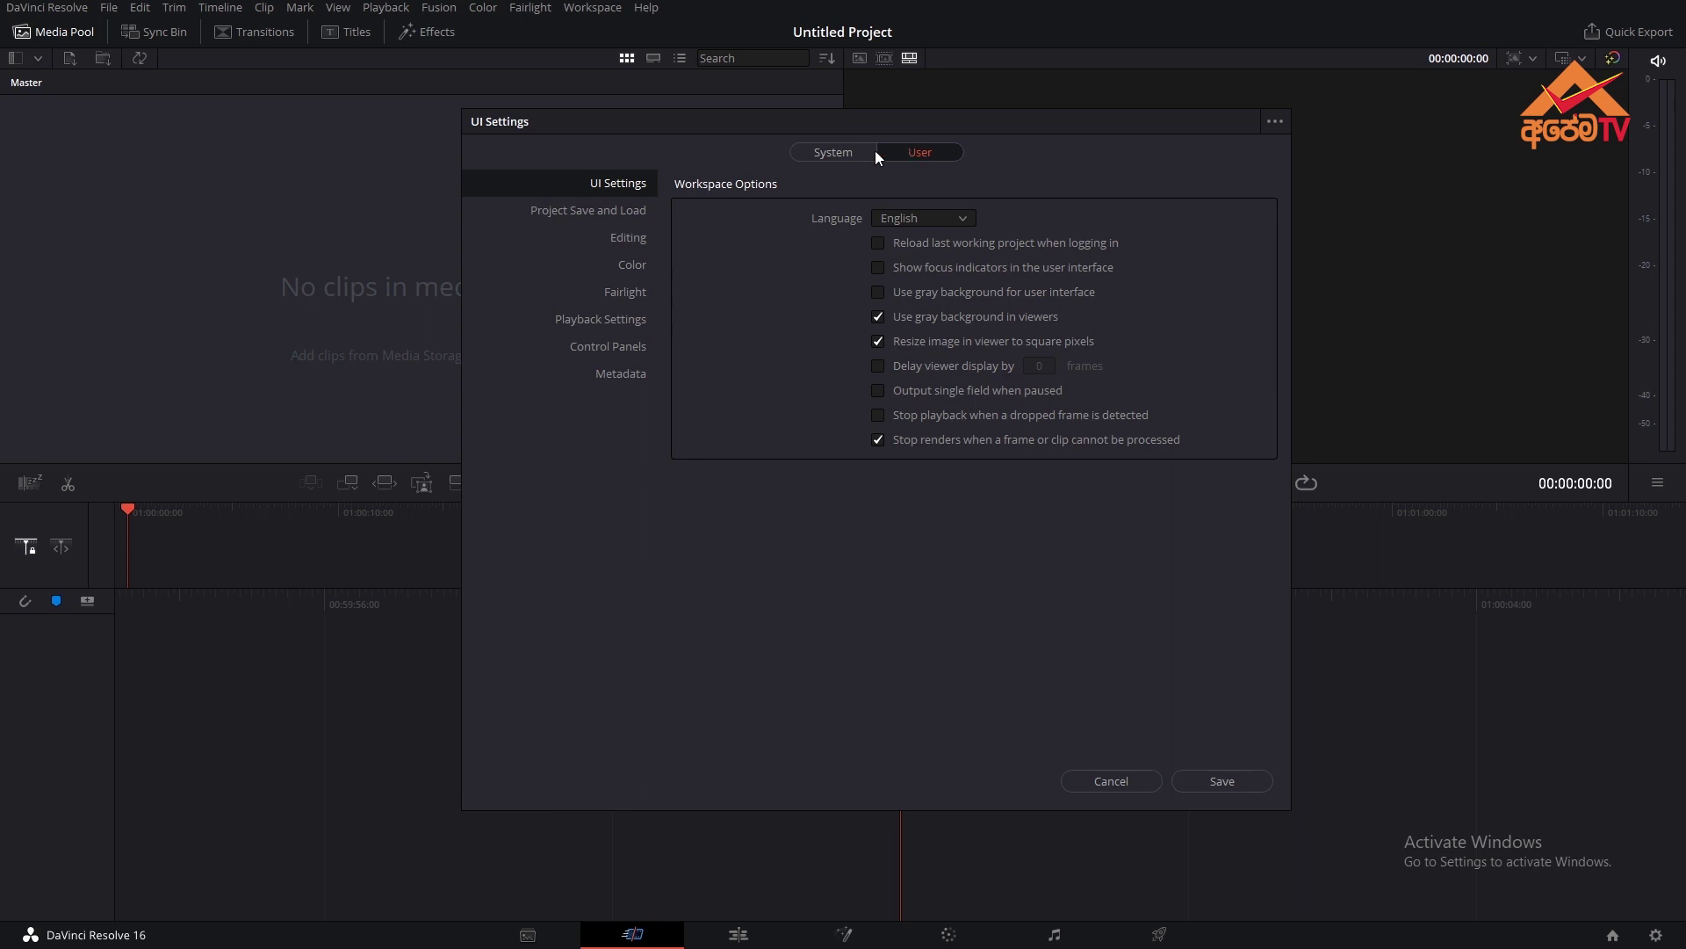
{"action": "left_click", "coordinate": [838, 157]}
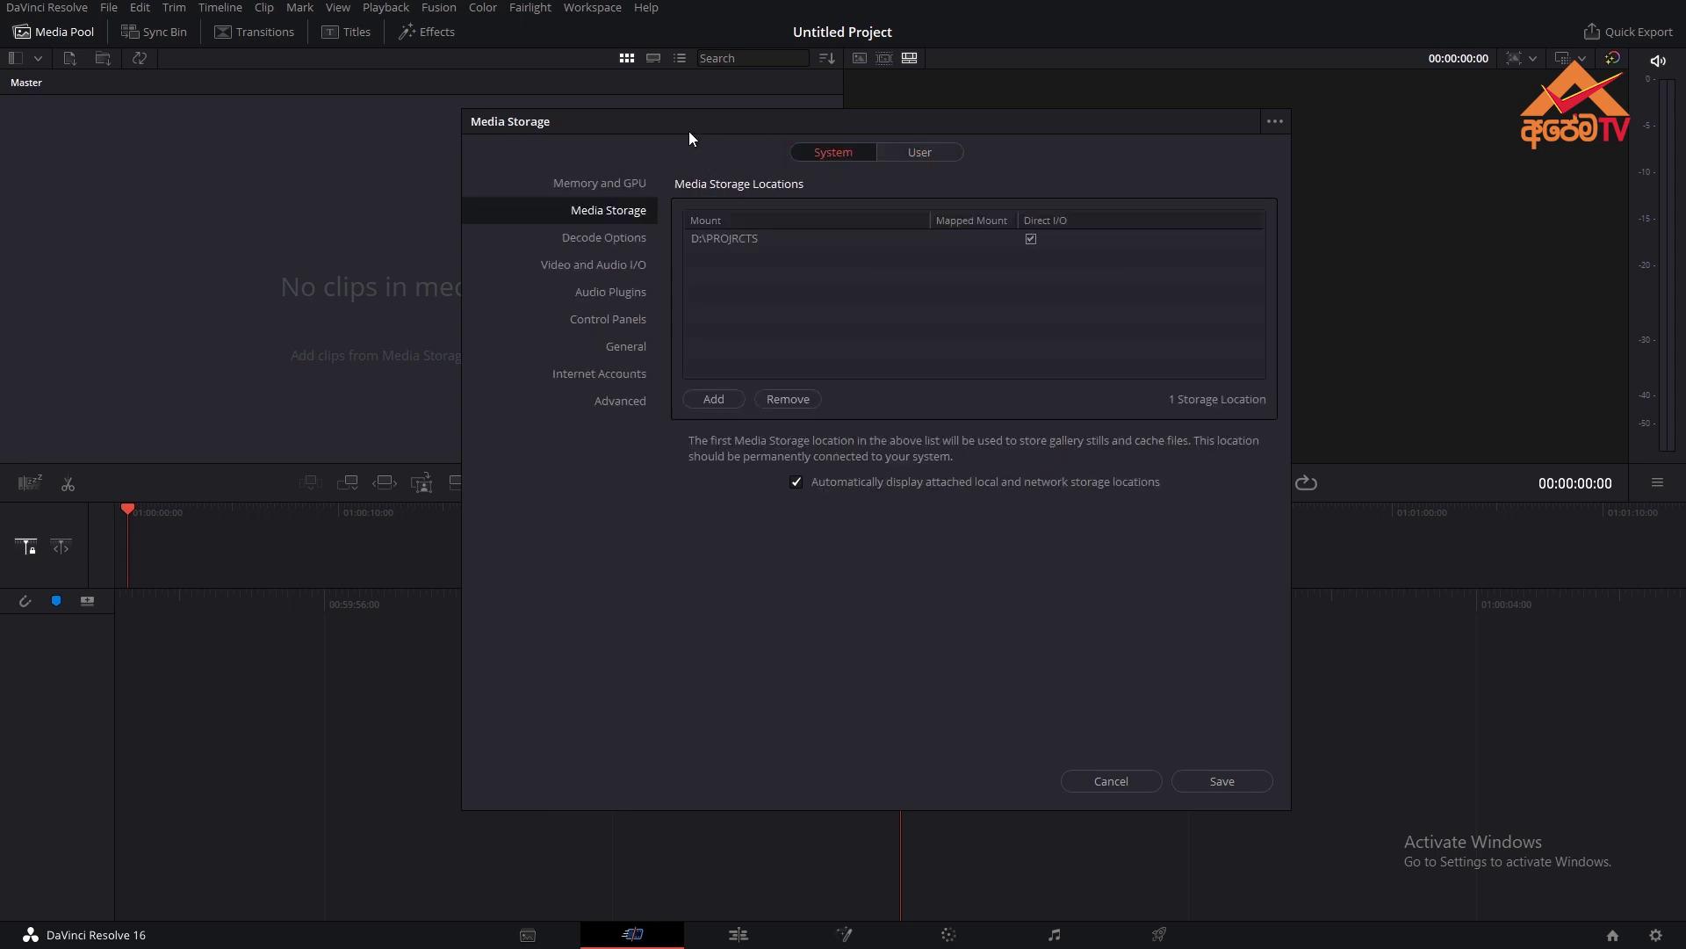
Review Memory and GPU with GPU mode unchanged, then Media Storage, Decode Options, Video and Audio I/O, Audio Plugins
{"action": "left_click", "coordinate": [620, 182]}
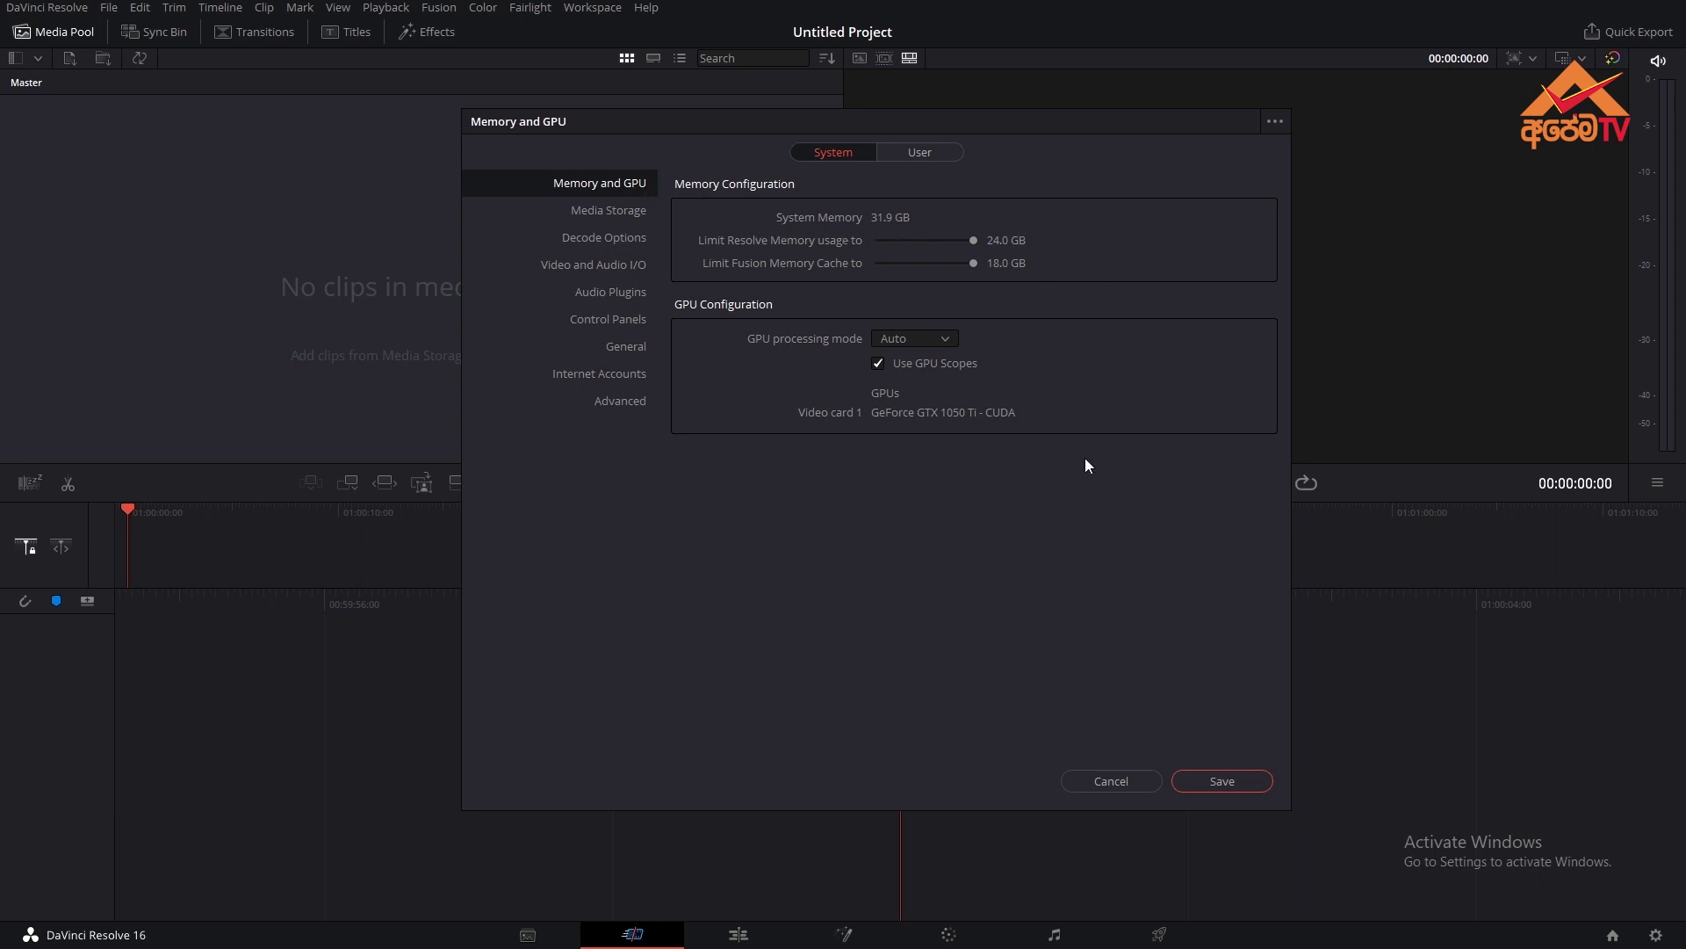
{"action": "left_click", "coordinate": [953, 342]}
{"action": "left_click", "coordinate": [1061, 334]}
{"action": "left_click", "coordinate": [629, 218]}
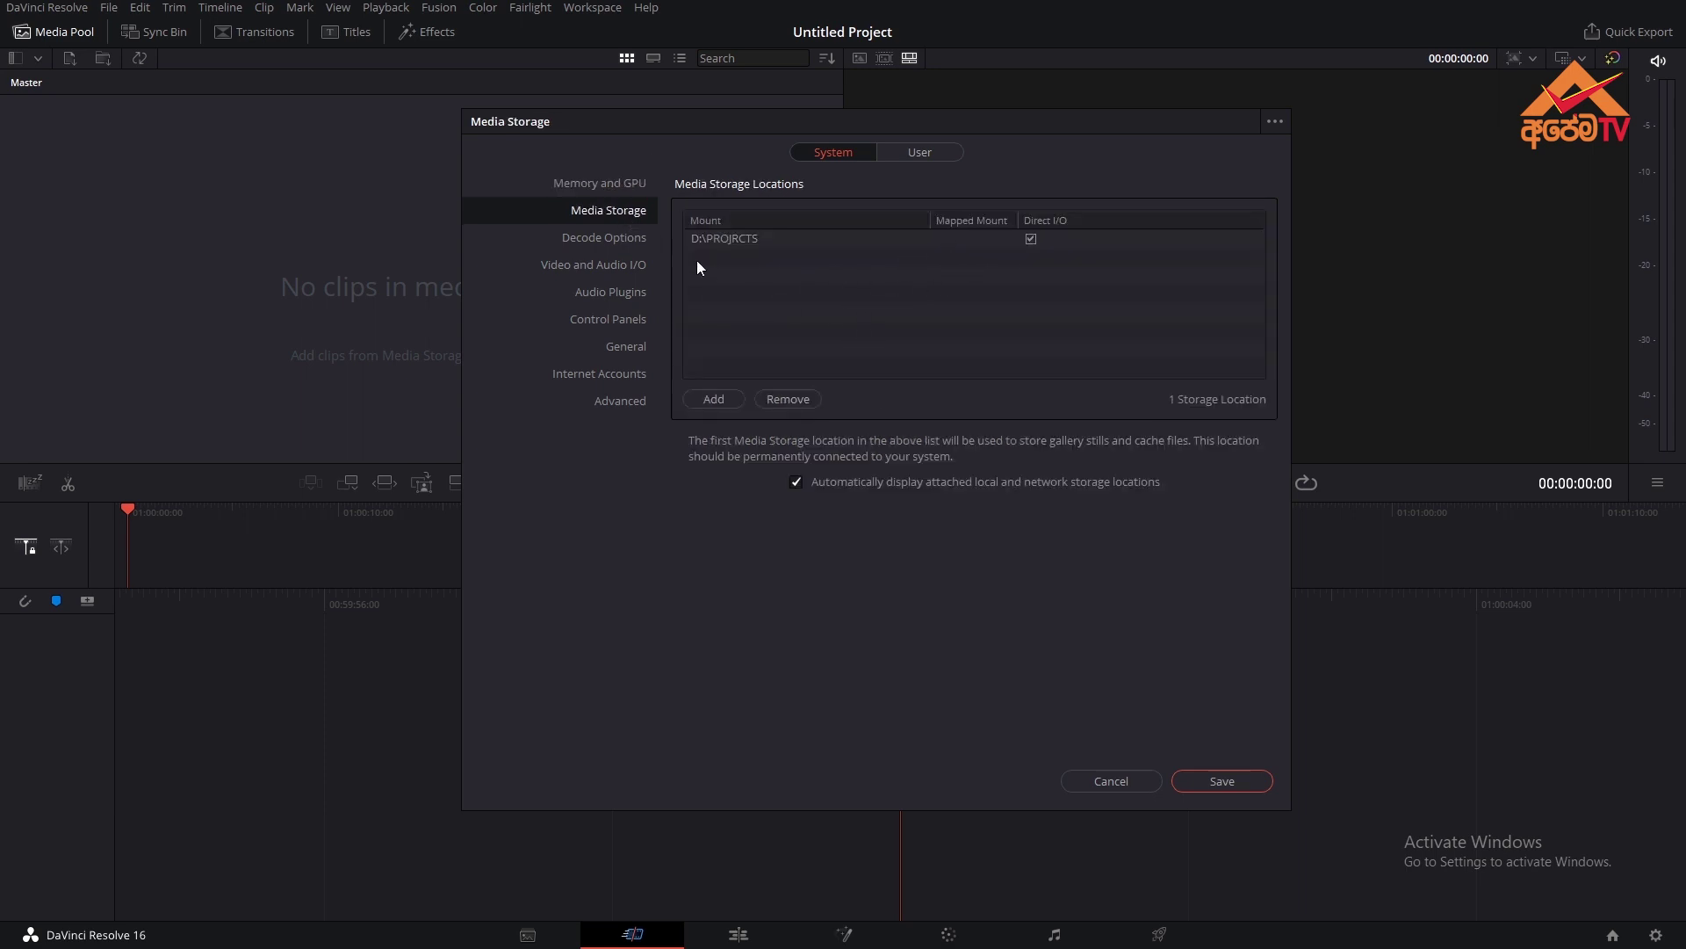
{"action": "left_click", "coordinate": [616, 242]}
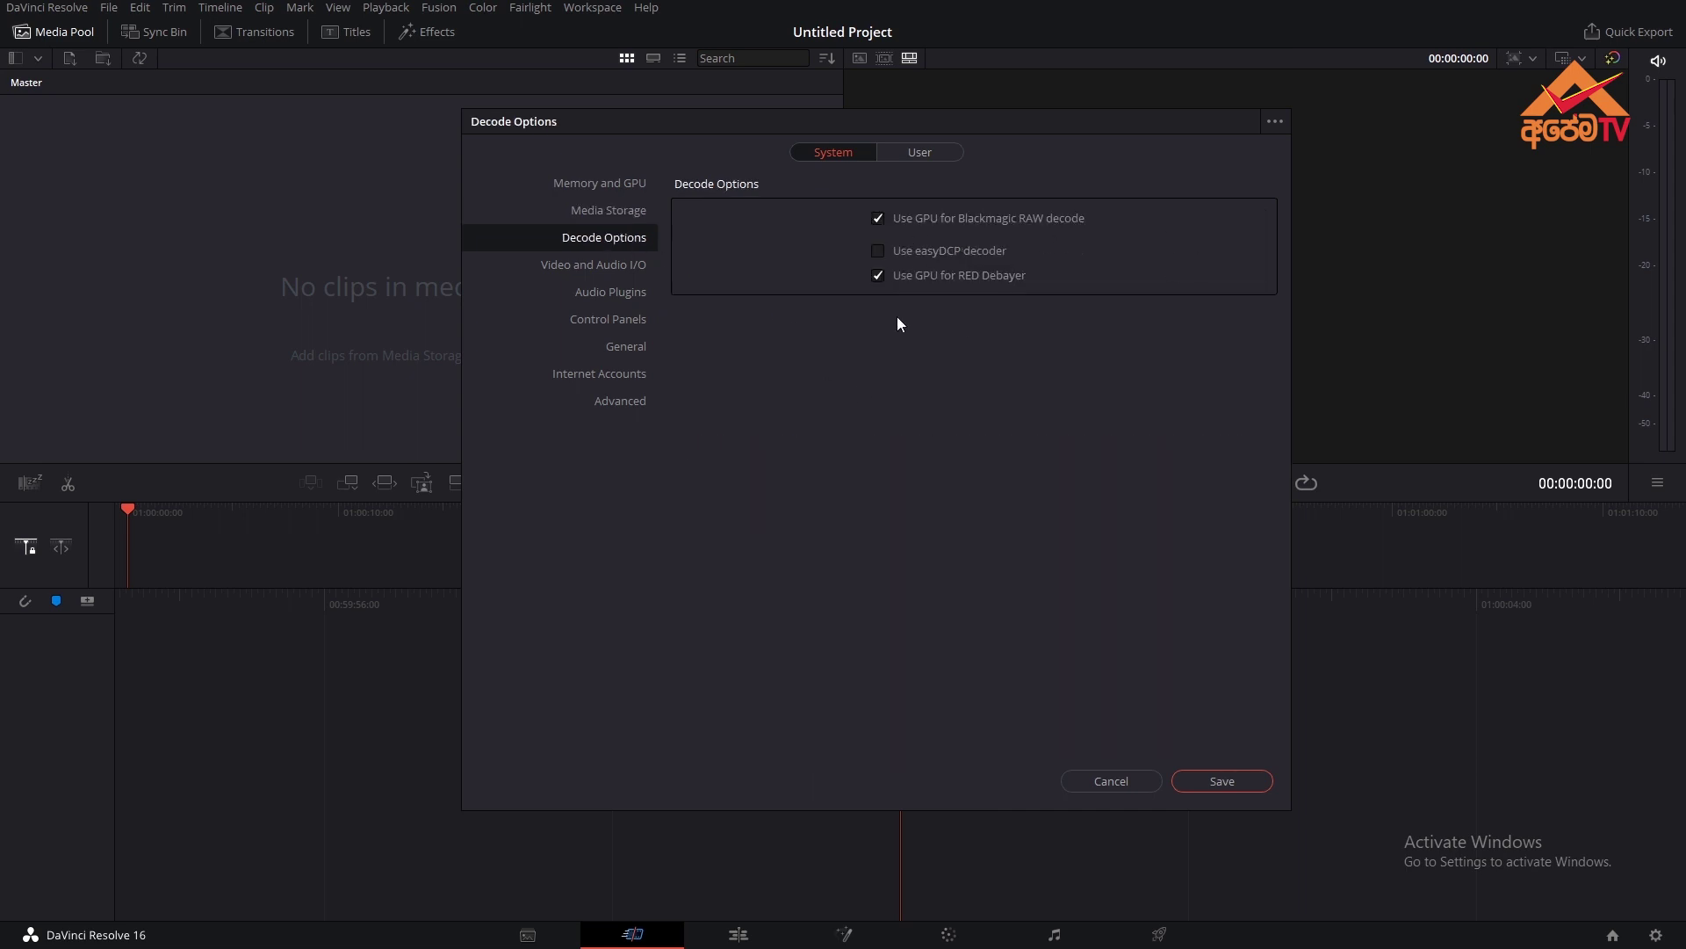
{"action": "left_click", "coordinate": [615, 266]}
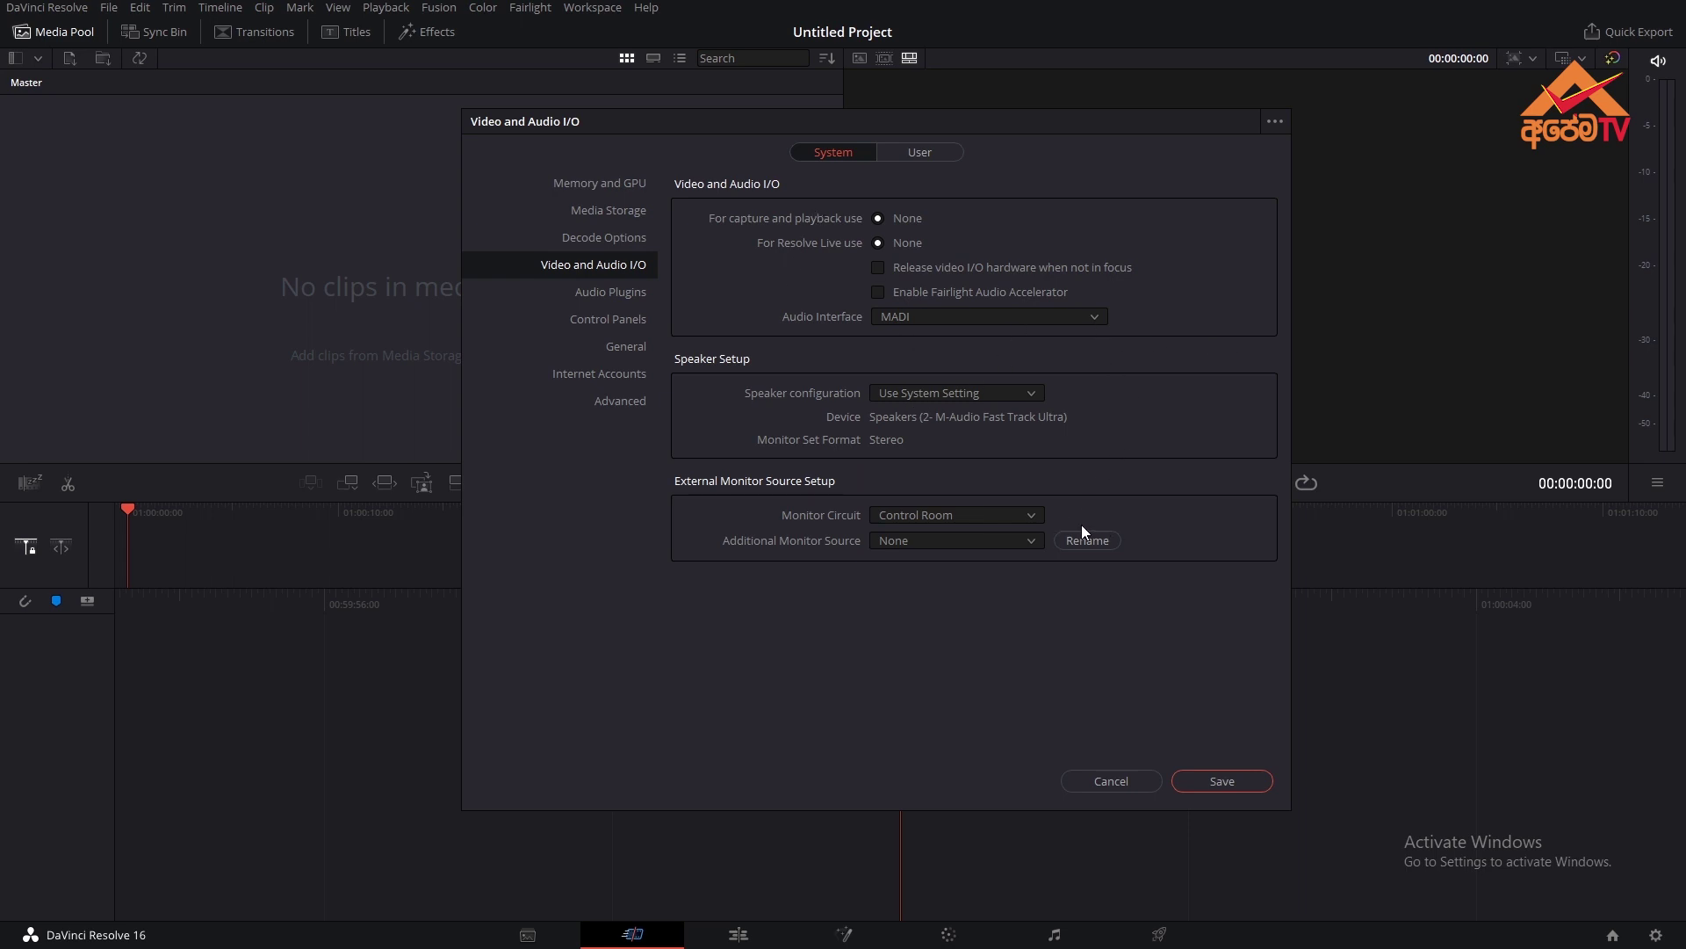
{"action": "left_click", "coordinate": [624, 298]}
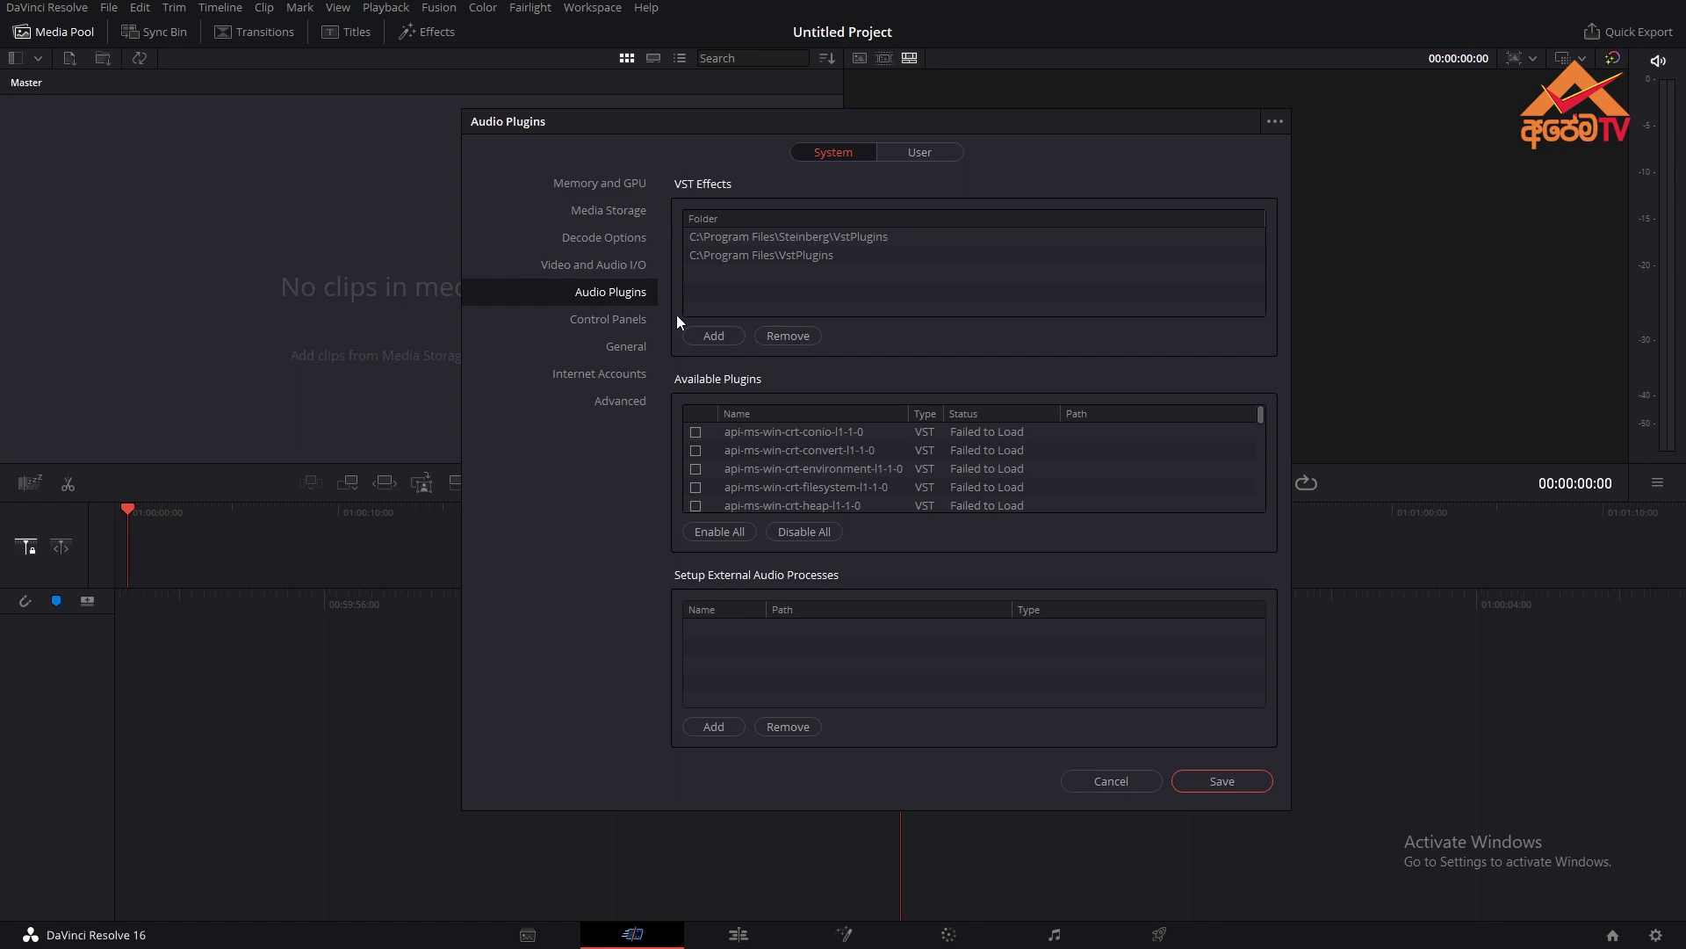
Keep the Control Panels grading panel at None, then view General, Internet Accounts and Advanced pages
{"action": "left_click", "coordinate": [643, 323]}
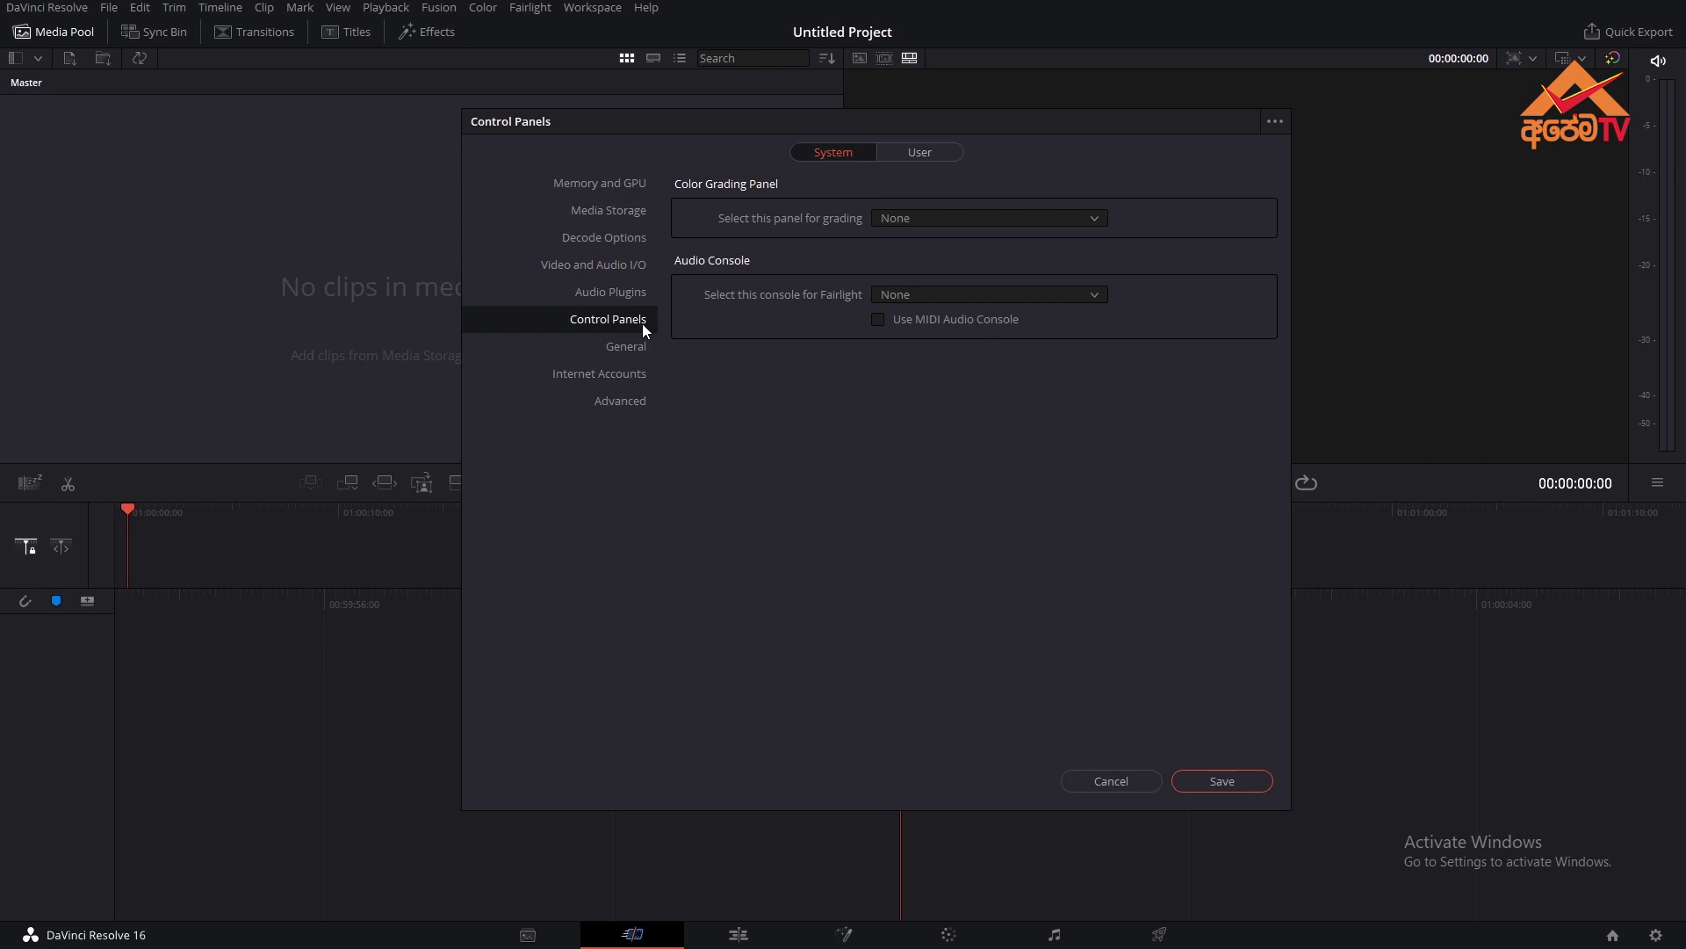
{"action": "left_click", "coordinate": [1058, 219]}
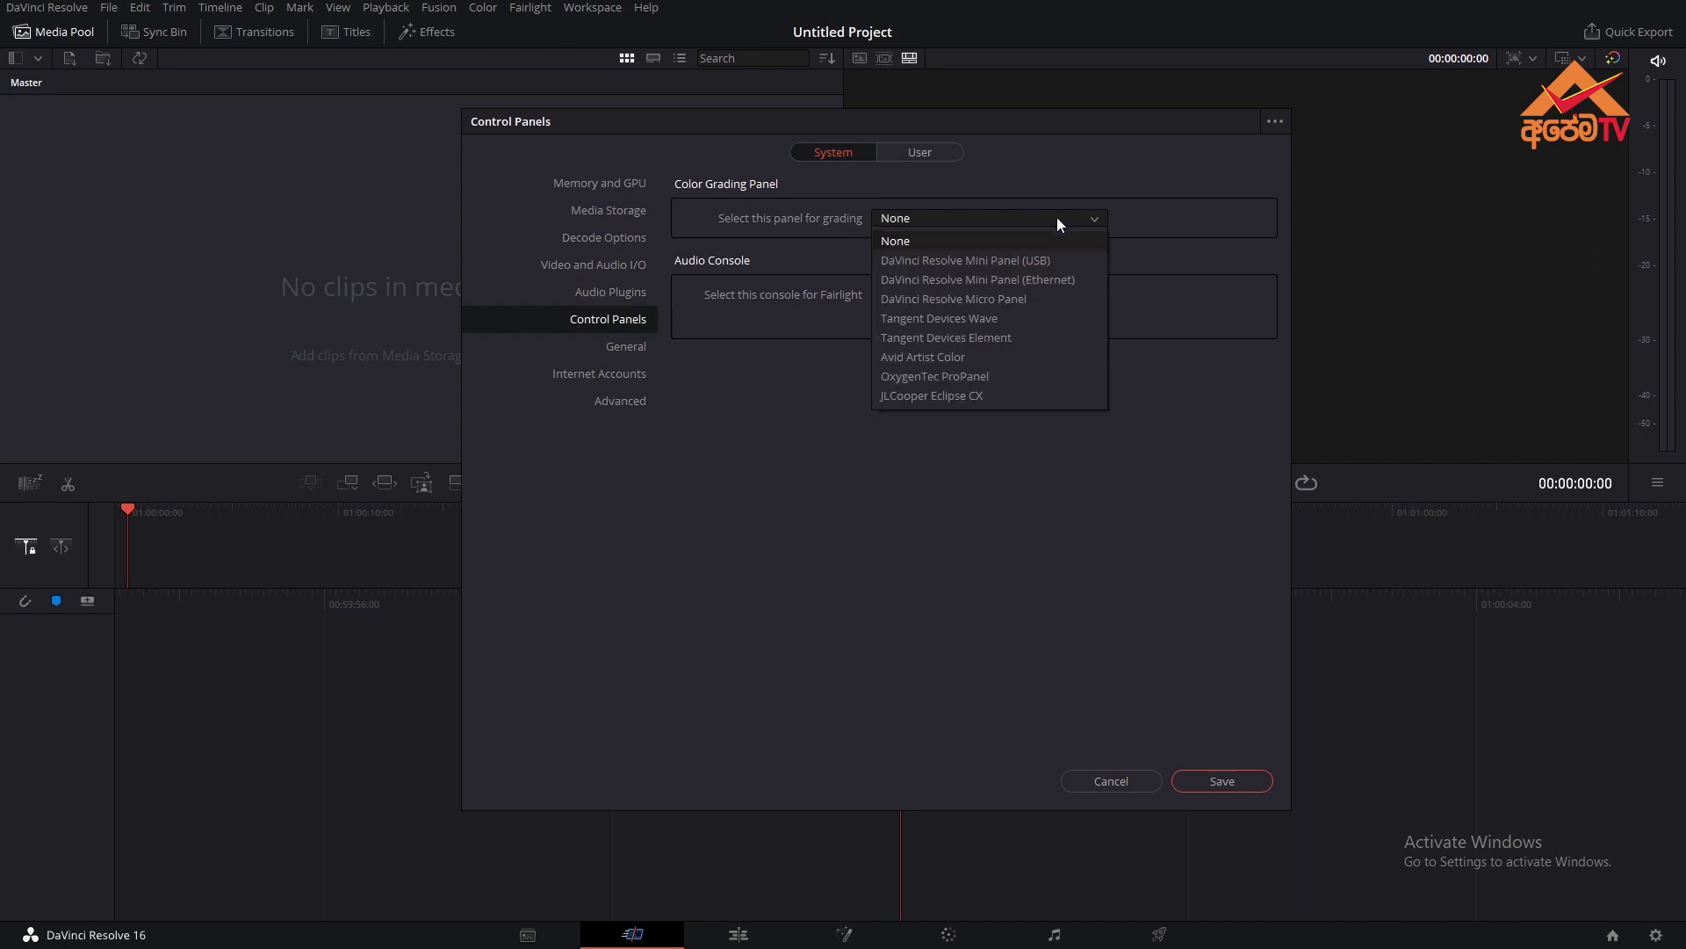
{"action": "left_click", "coordinate": [957, 423]}
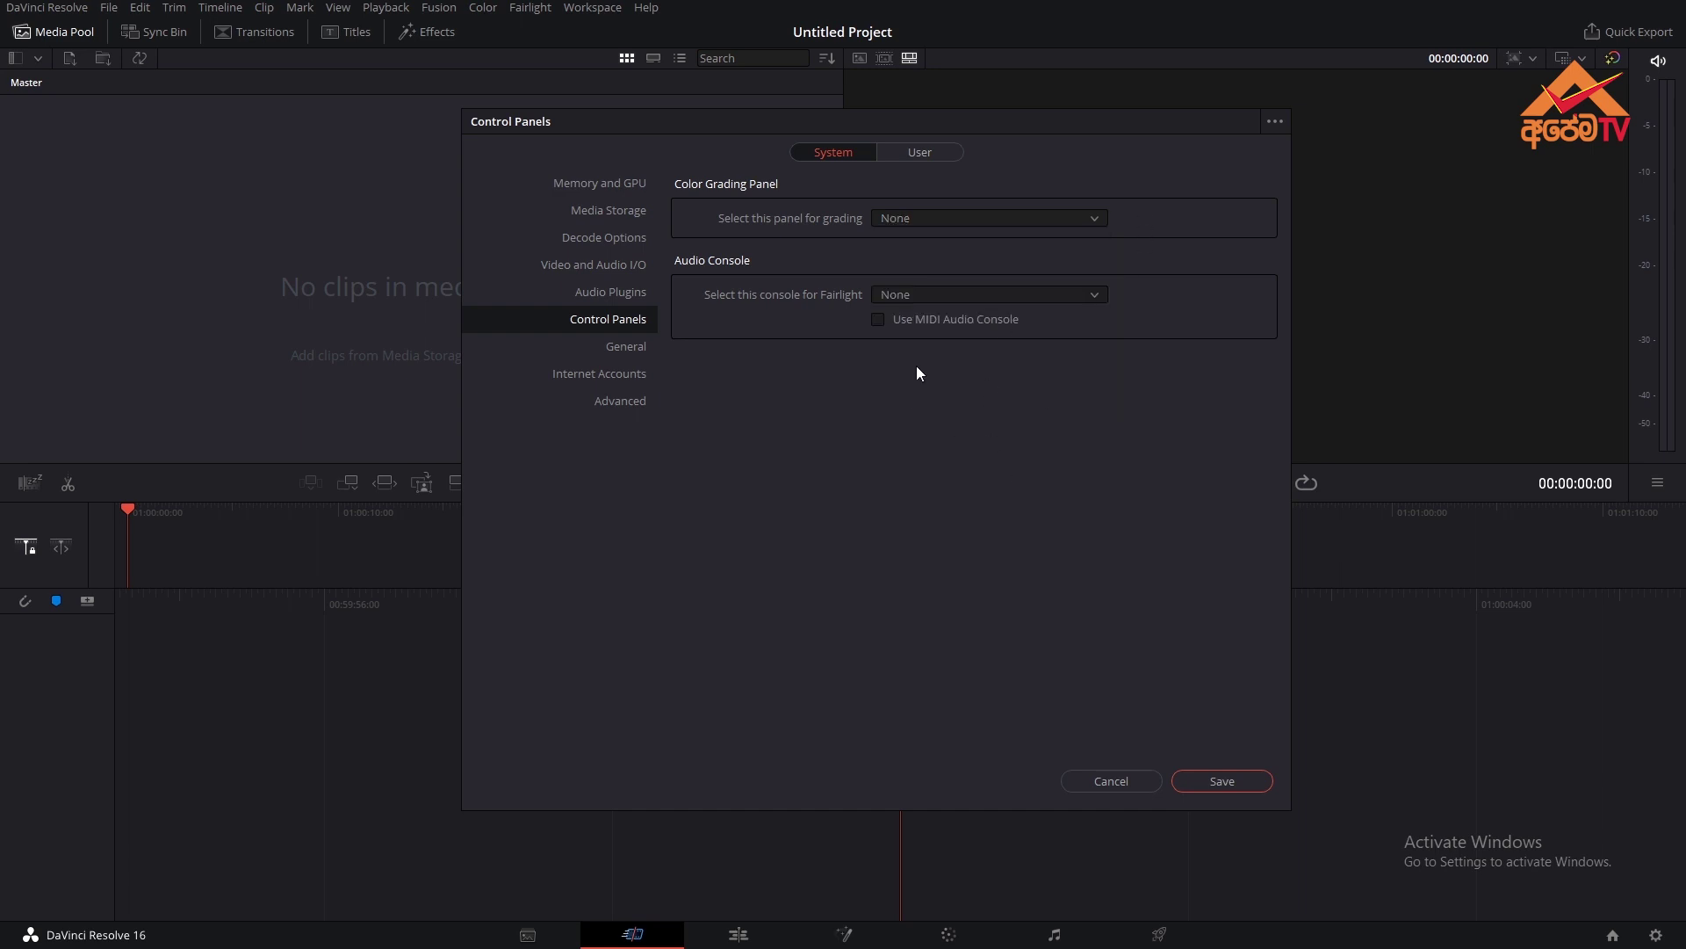
{"action": "left_click", "coordinate": [640, 348]}
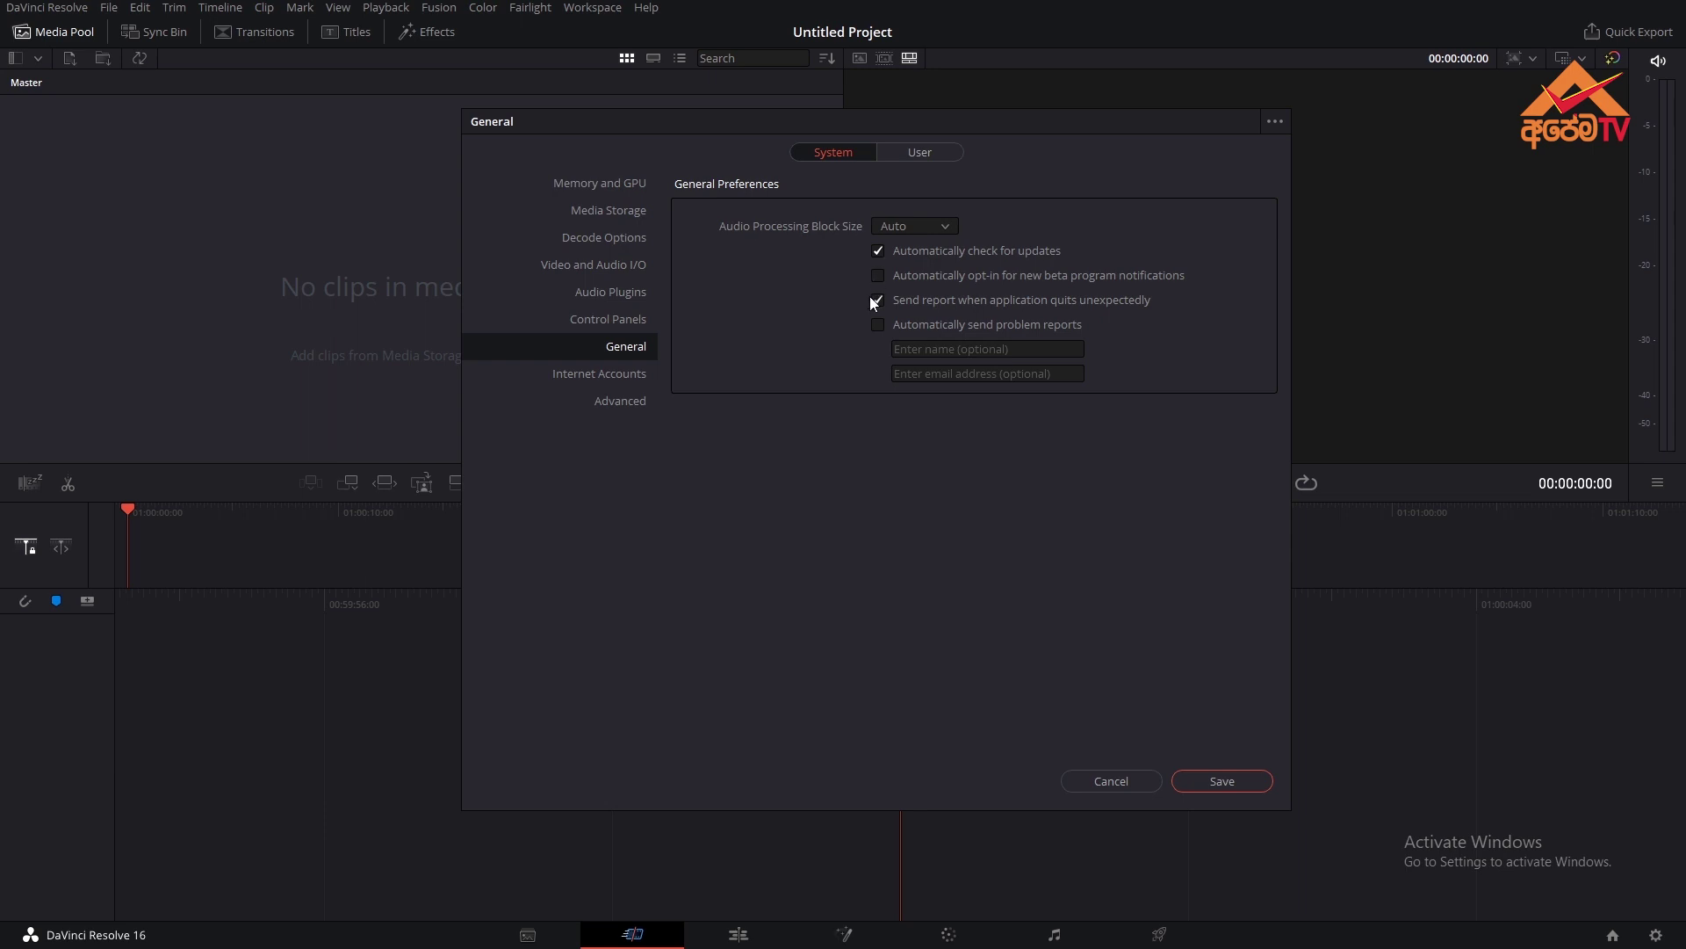
{"action": "left_click", "coordinate": [628, 376]}
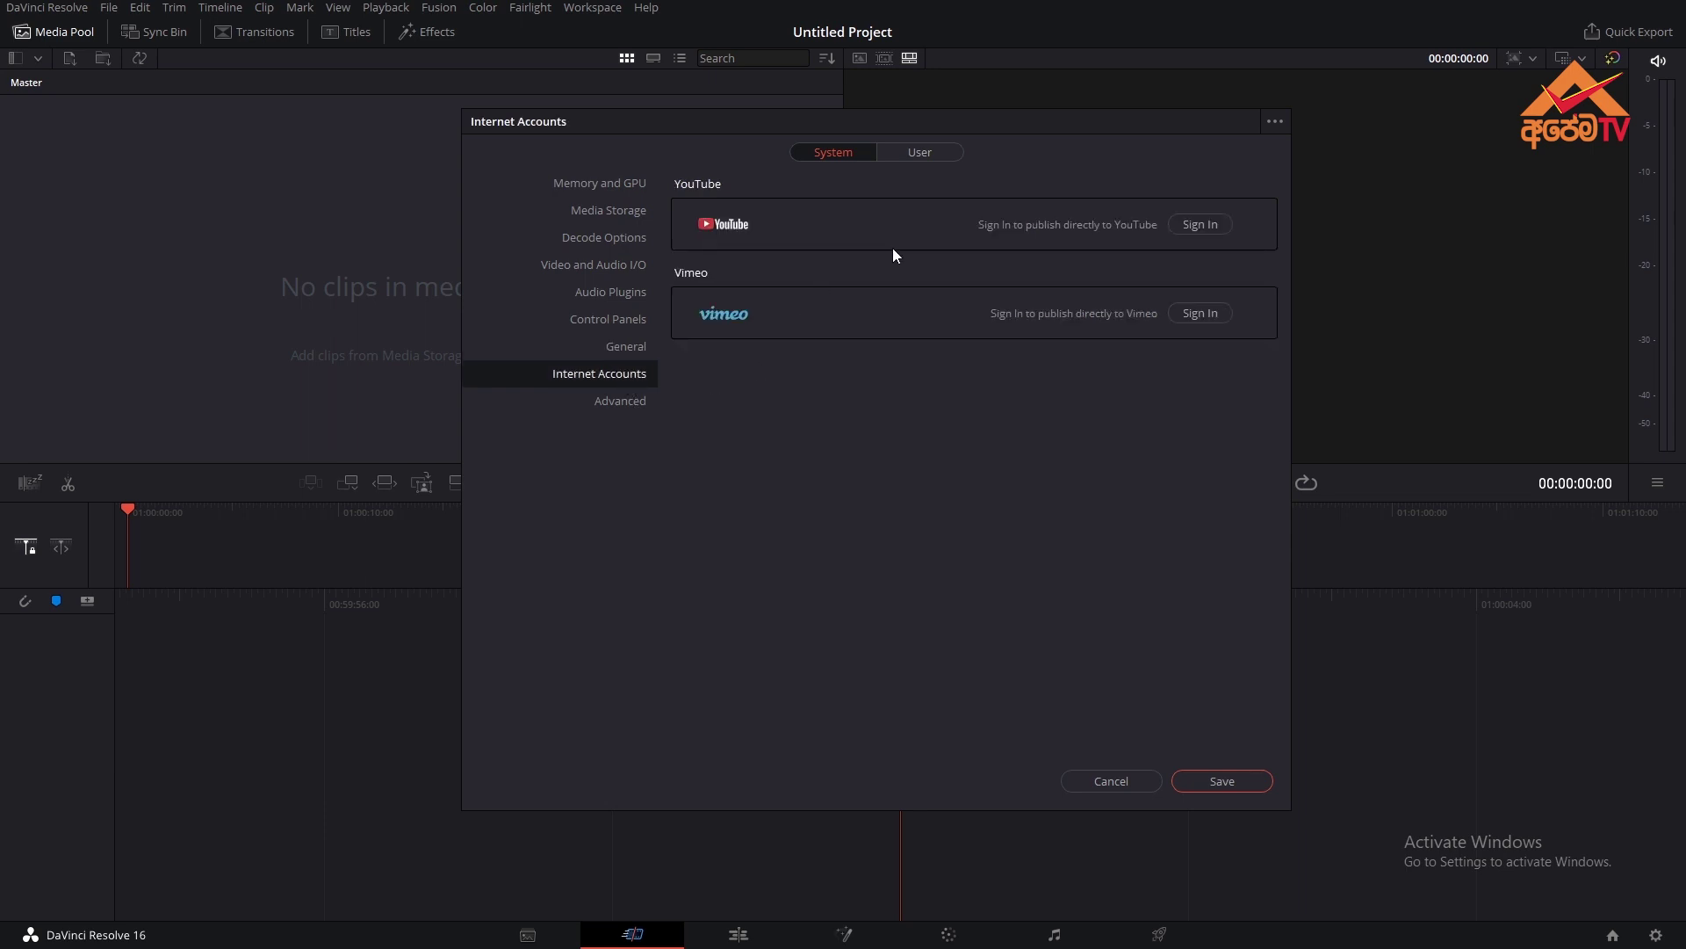
{"action": "left_click", "coordinate": [618, 404]}
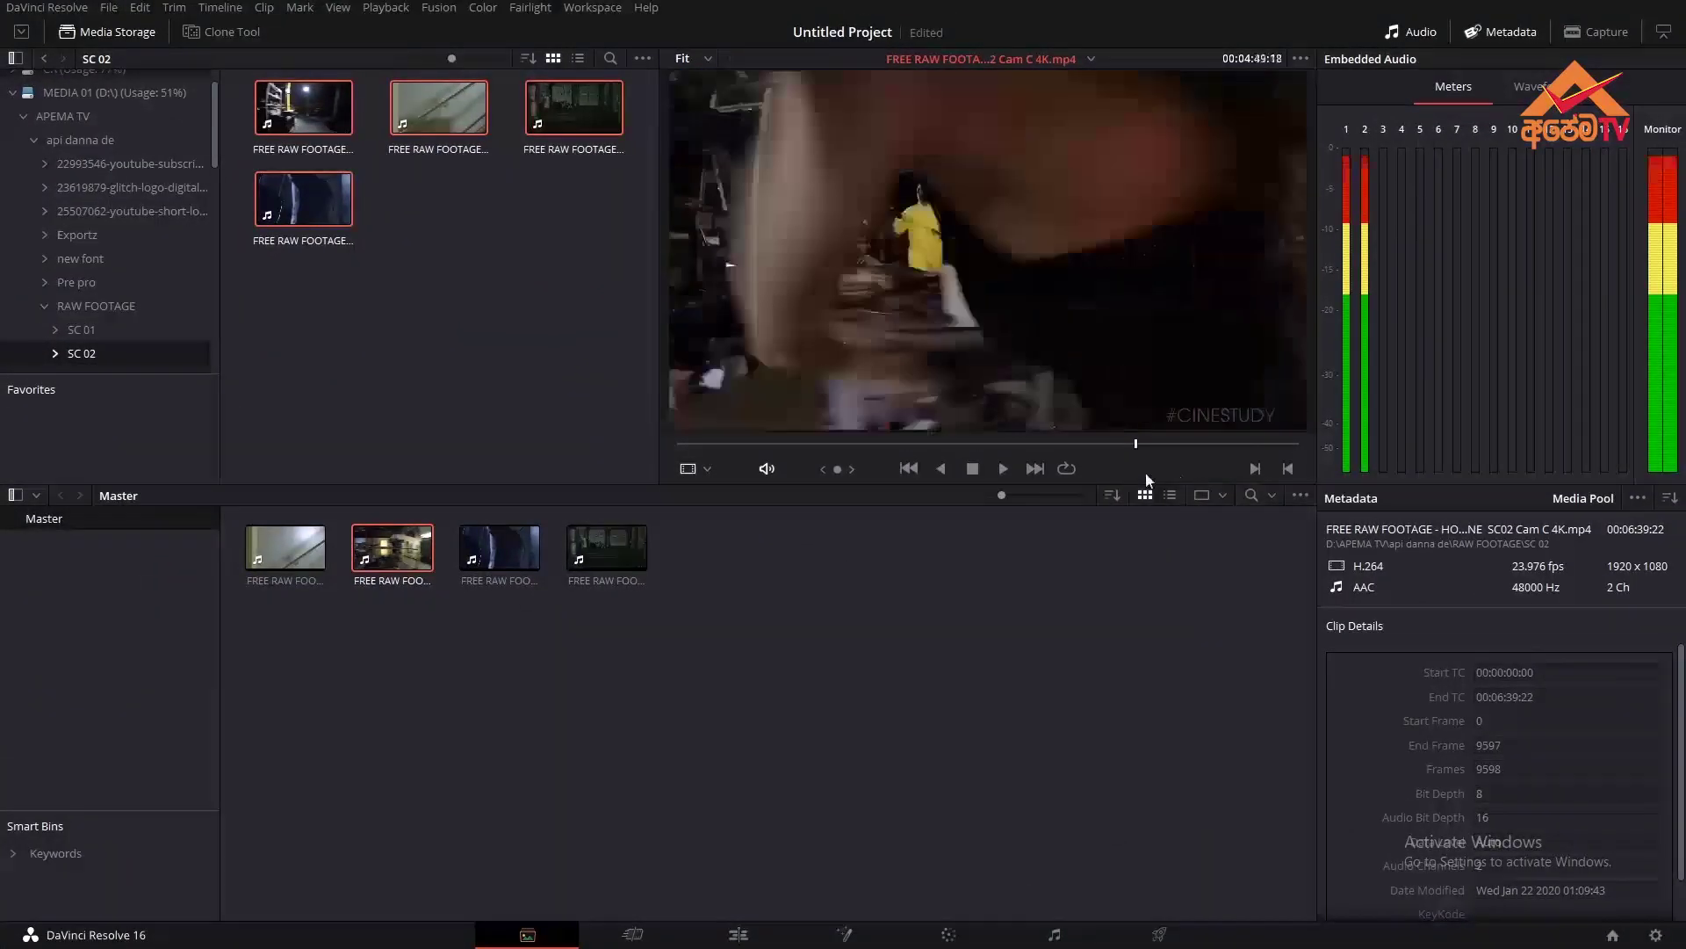
Scrub back through the previewed clip and switch Preferences to the User UI Settings page
{"action": "left_click_drag", "start_coordinate": [932, 479], "coordinate": [743, 466]}
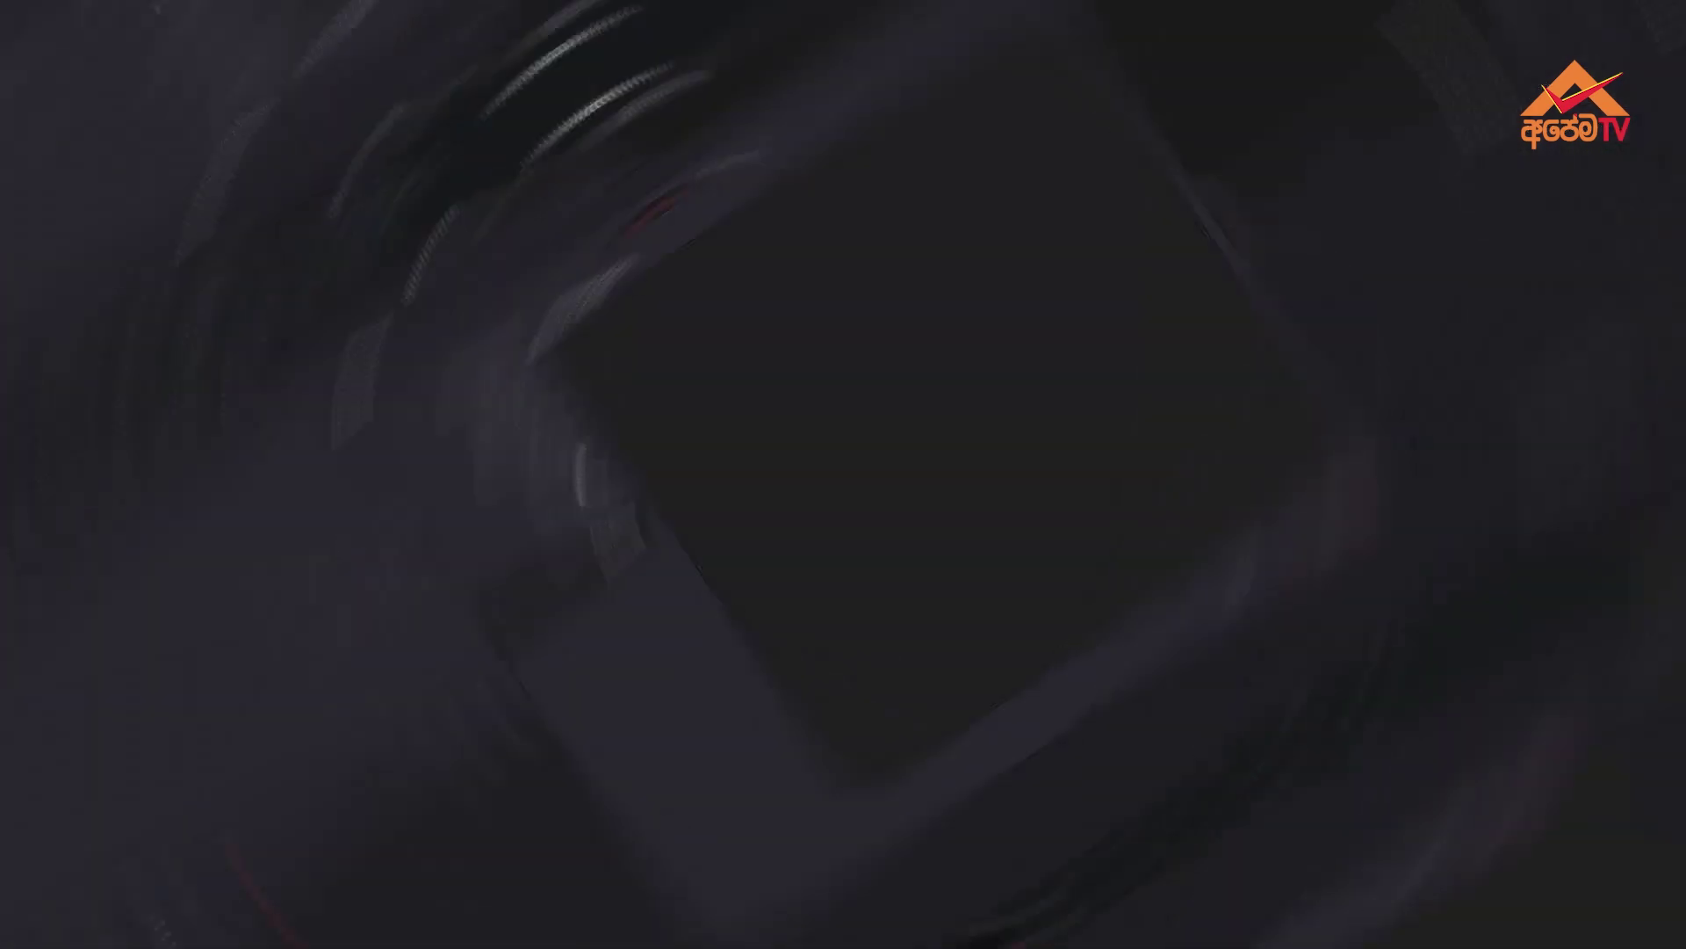
{"action": "left_click", "coordinate": [907, 153]}
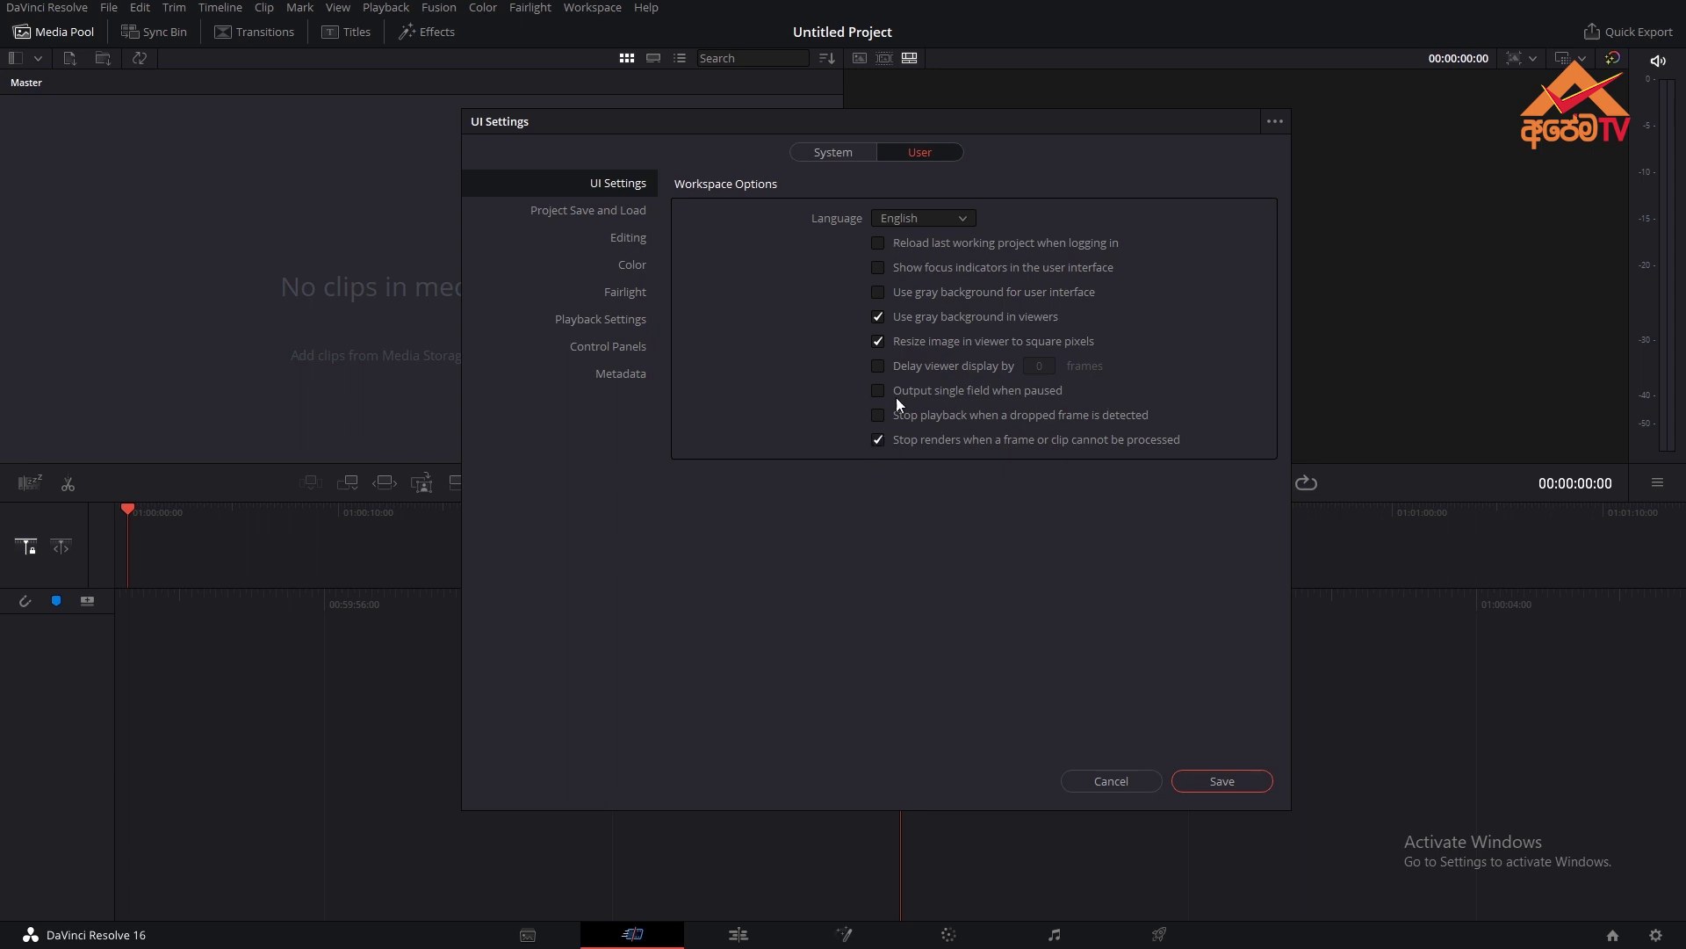
In Project Save and Load, enable Live Save and project backups every 5 minutes
{"action": "left_click", "coordinate": [571, 214]}
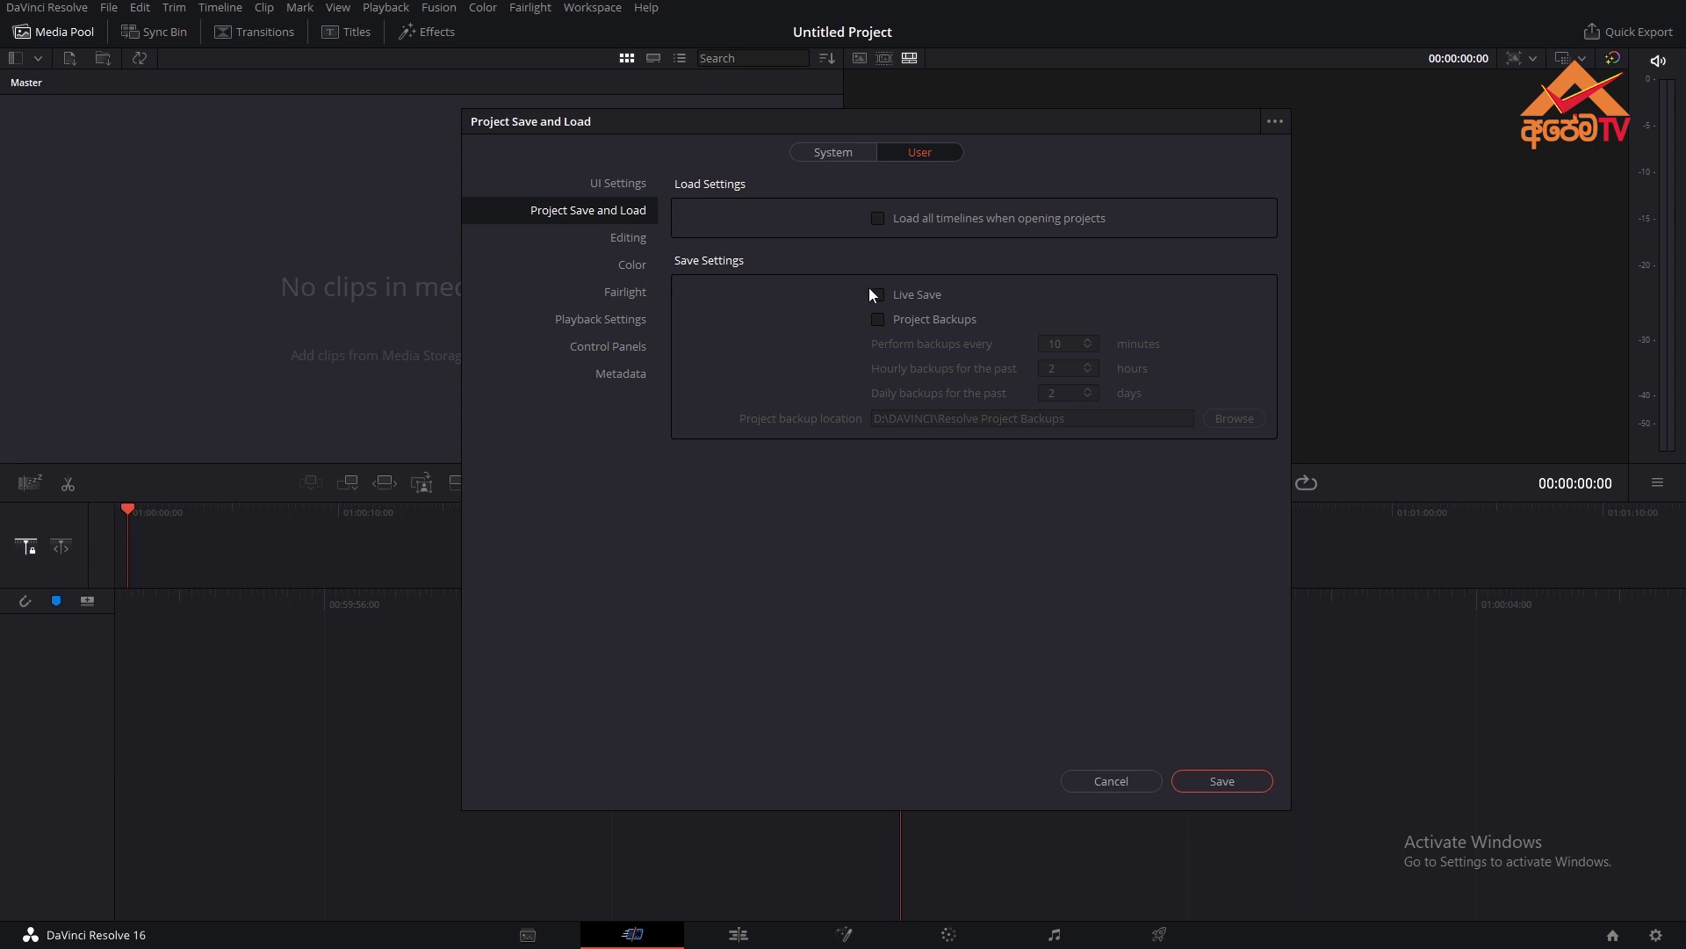
{"action": "left_click", "coordinate": [878, 319]}
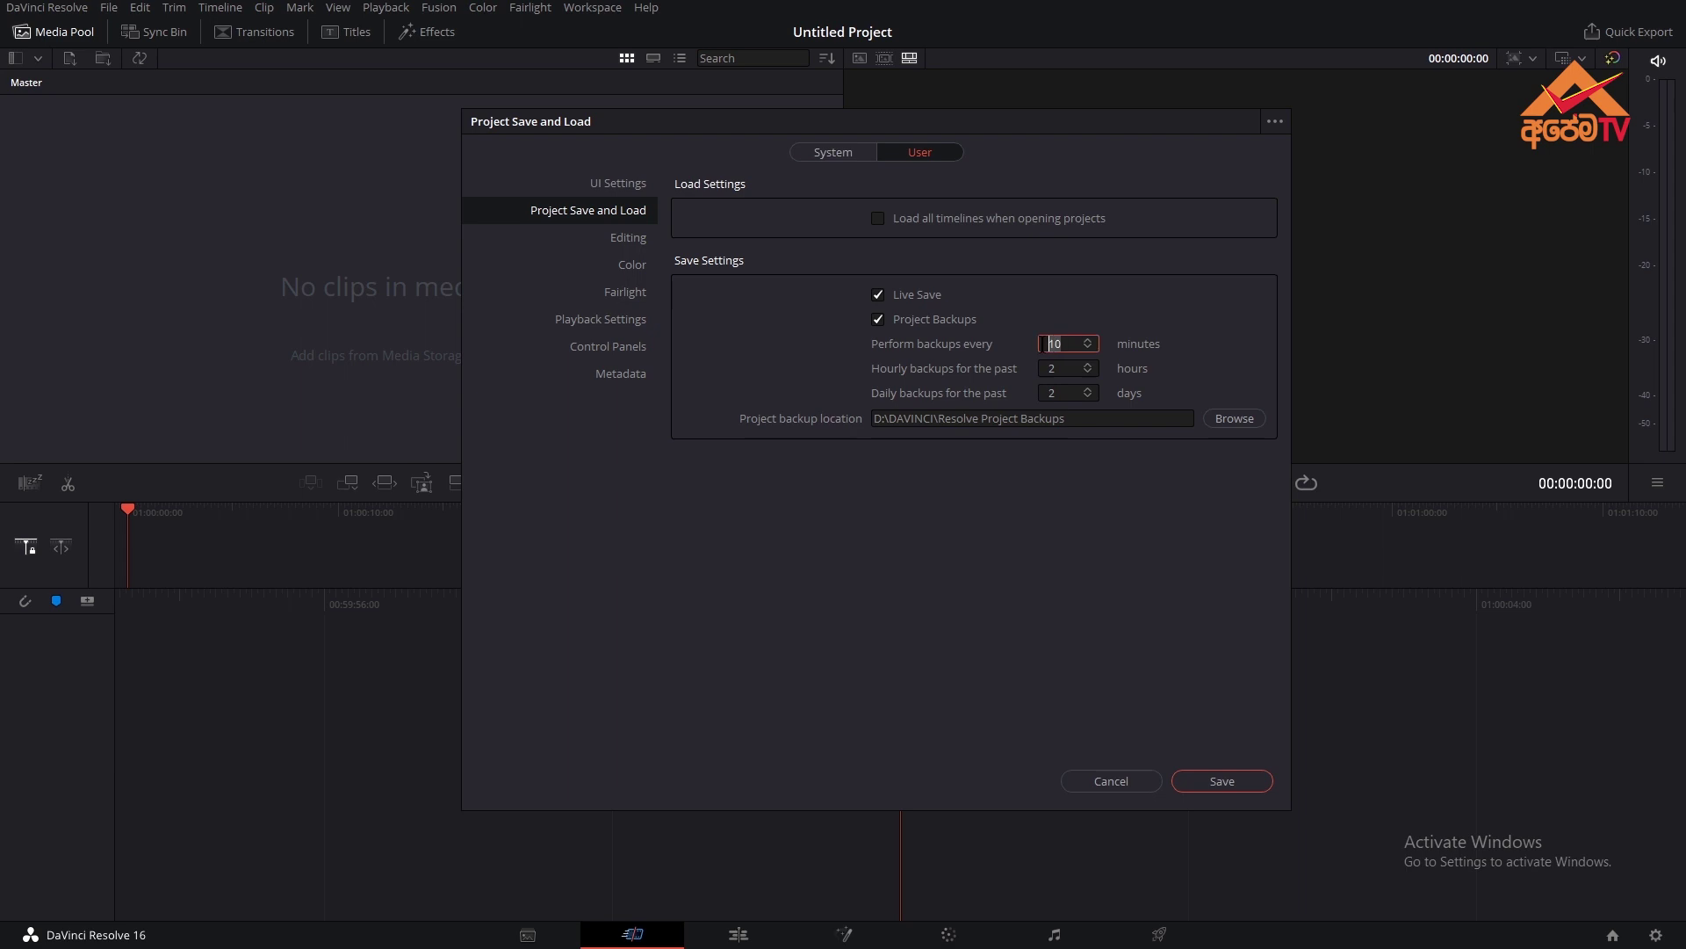
{"action": "type", "text": "5"}
{"action": "left_click", "coordinate": [1086, 477]}
{"action": "left_click", "coordinate": [628, 238]}
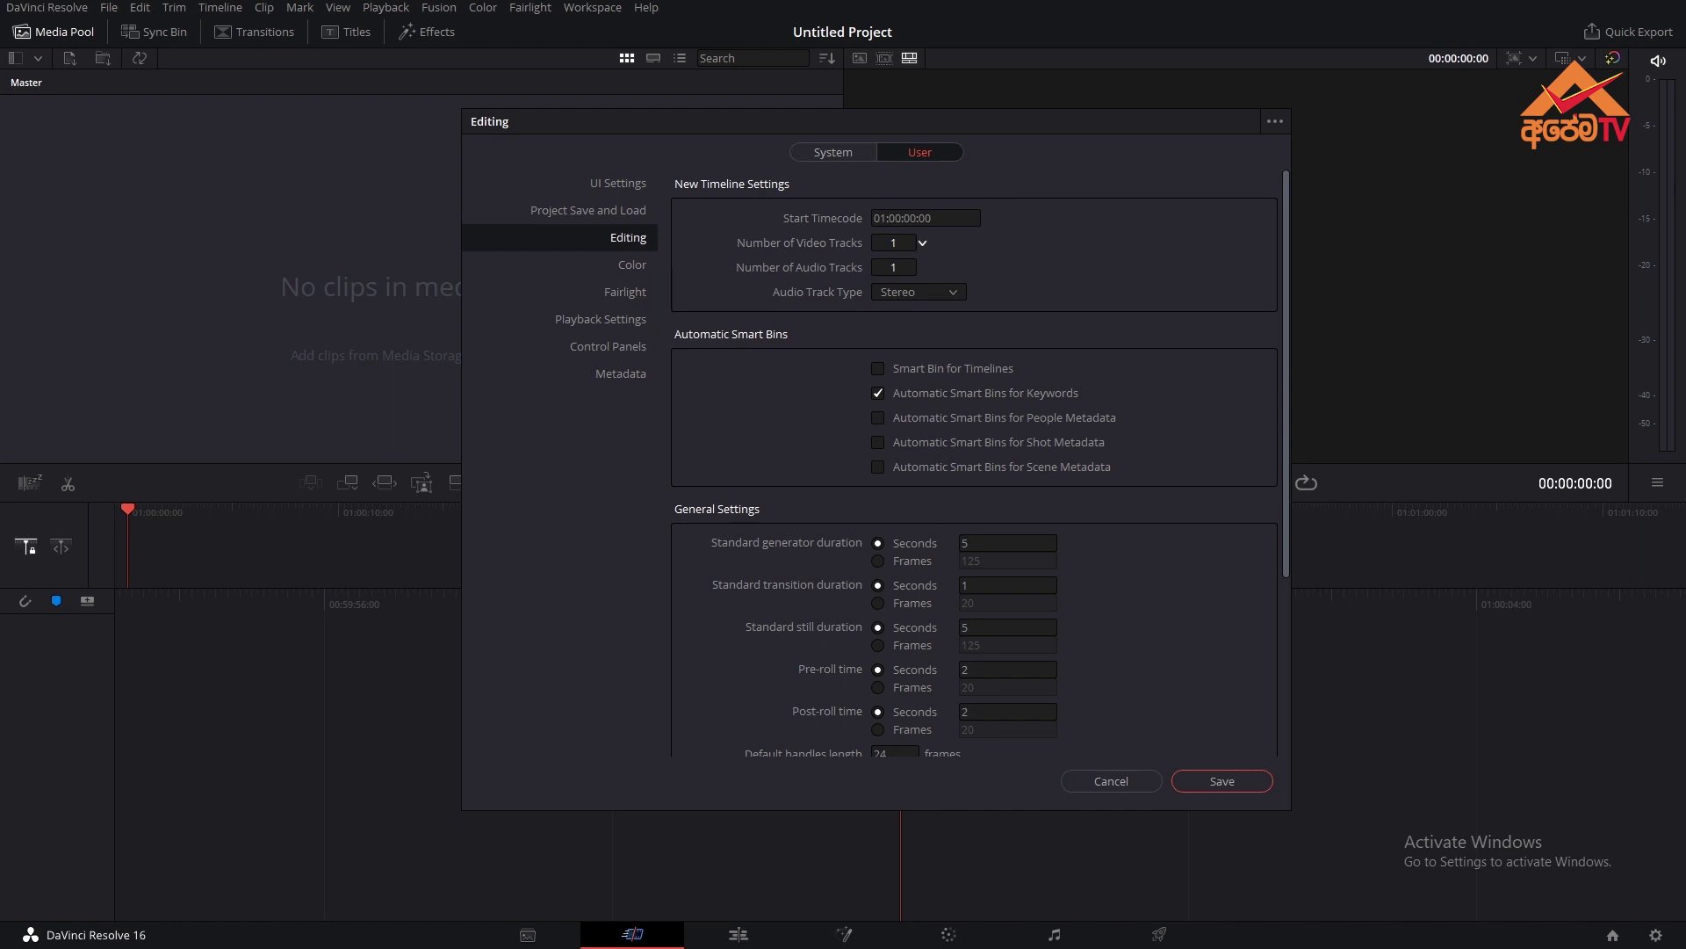
Set new timelines to 1 video track, then view Color, Fairlight, Playback, Control Panels and Metadata preferences
{"action": "left_click_drag", "start_coordinate": [922, 242], "coordinate": [922, 243]}
{"action": "left_click", "coordinate": [634, 267]}
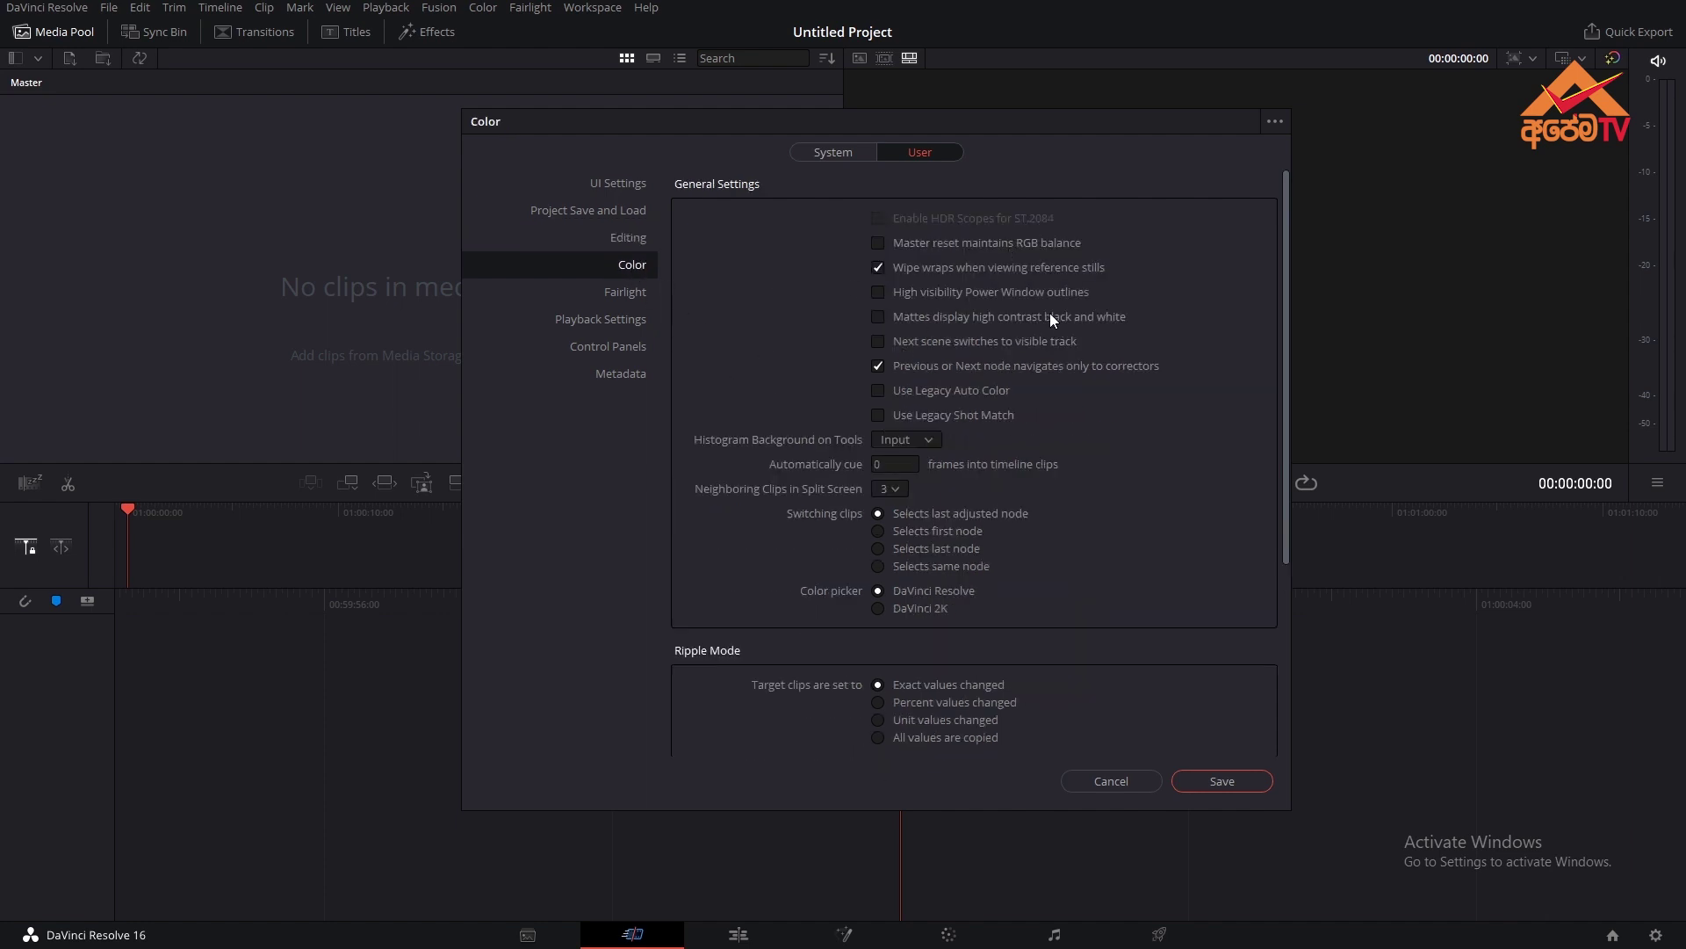
{"action": "left_click", "coordinate": [633, 292]}
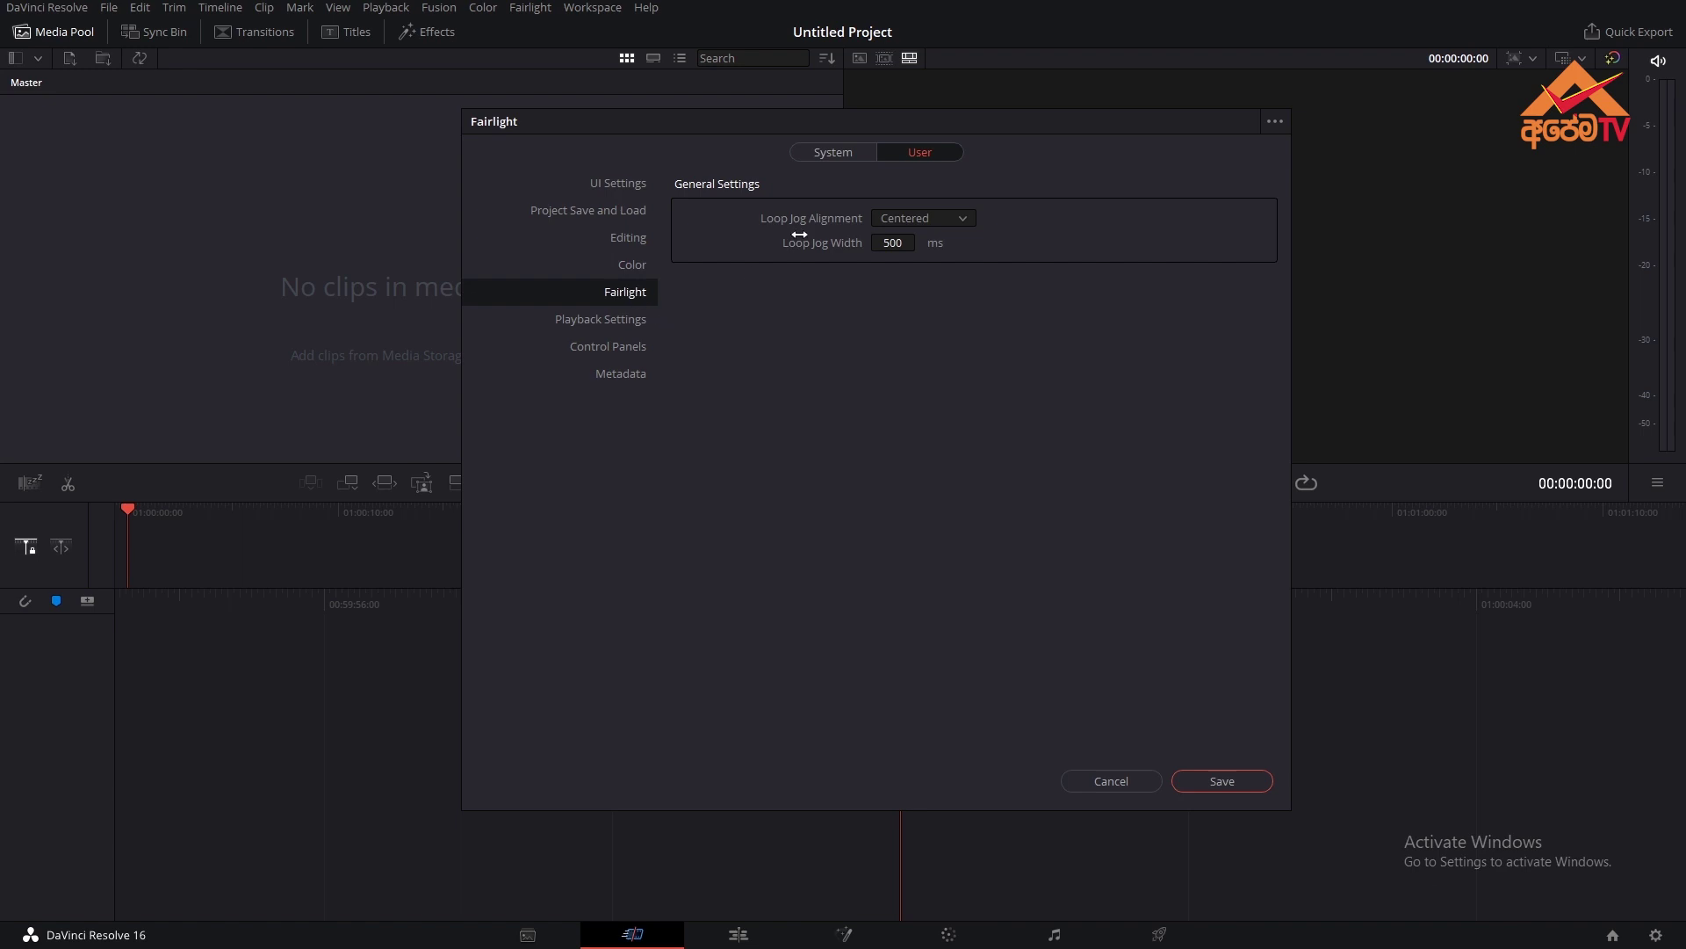
{"action": "left_click", "coordinate": [599, 322]}
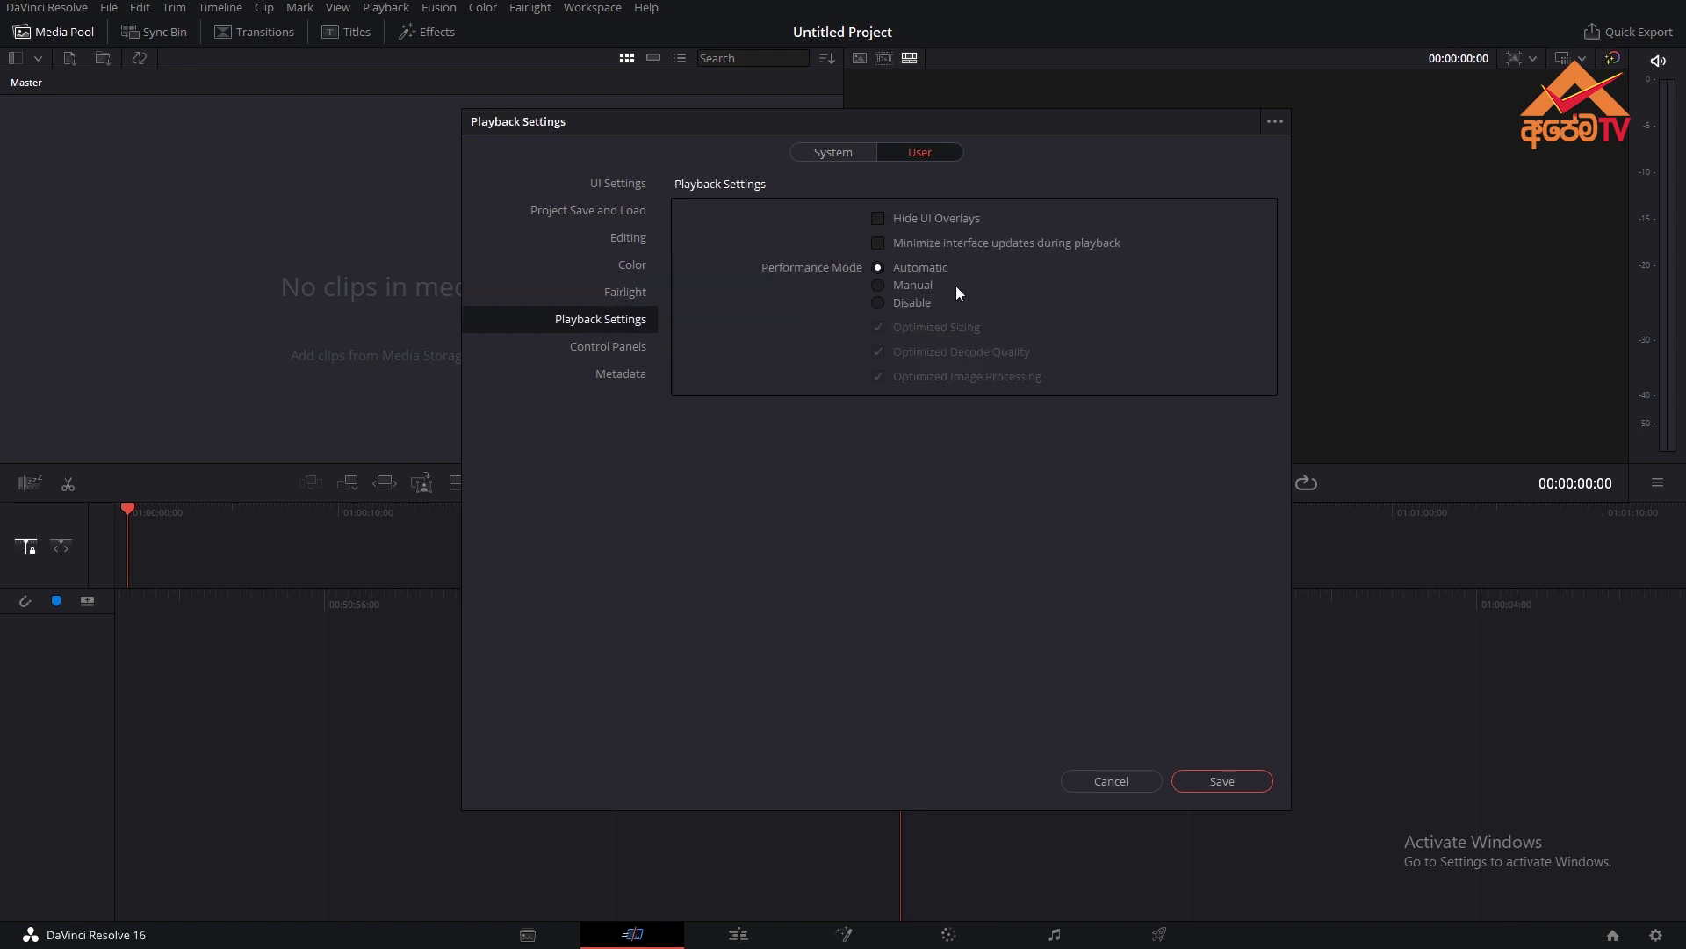
{"action": "left_click", "coordinate": [615, 352]}
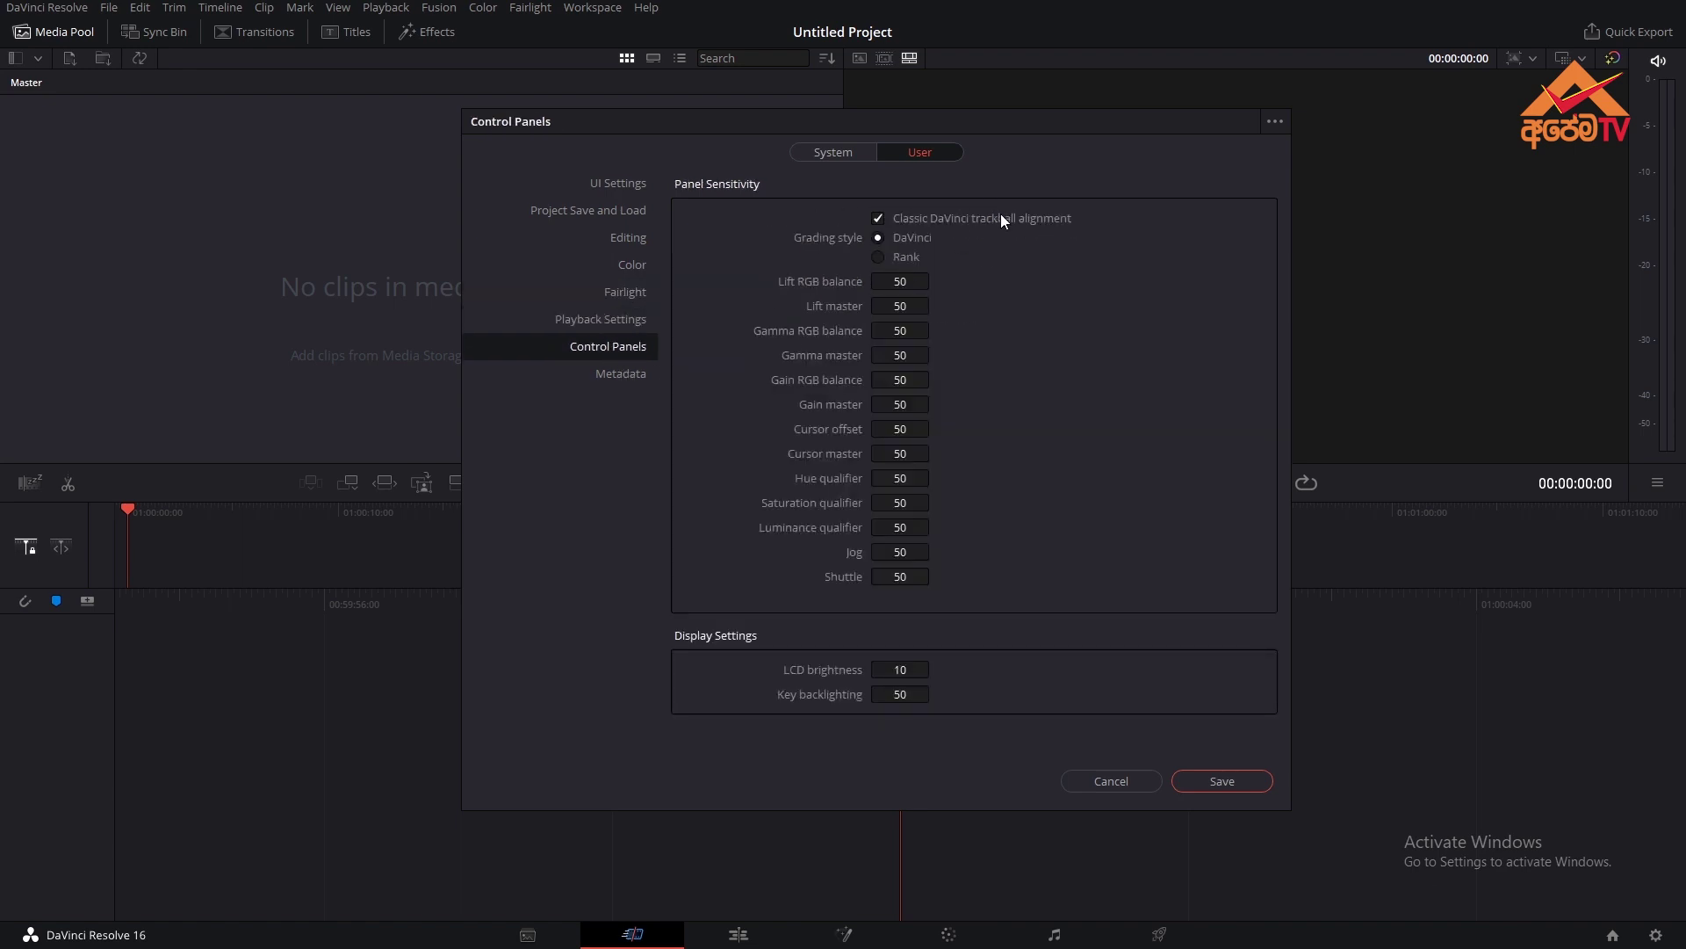
{"action": "left_click", "coordinate": [615, 378]}
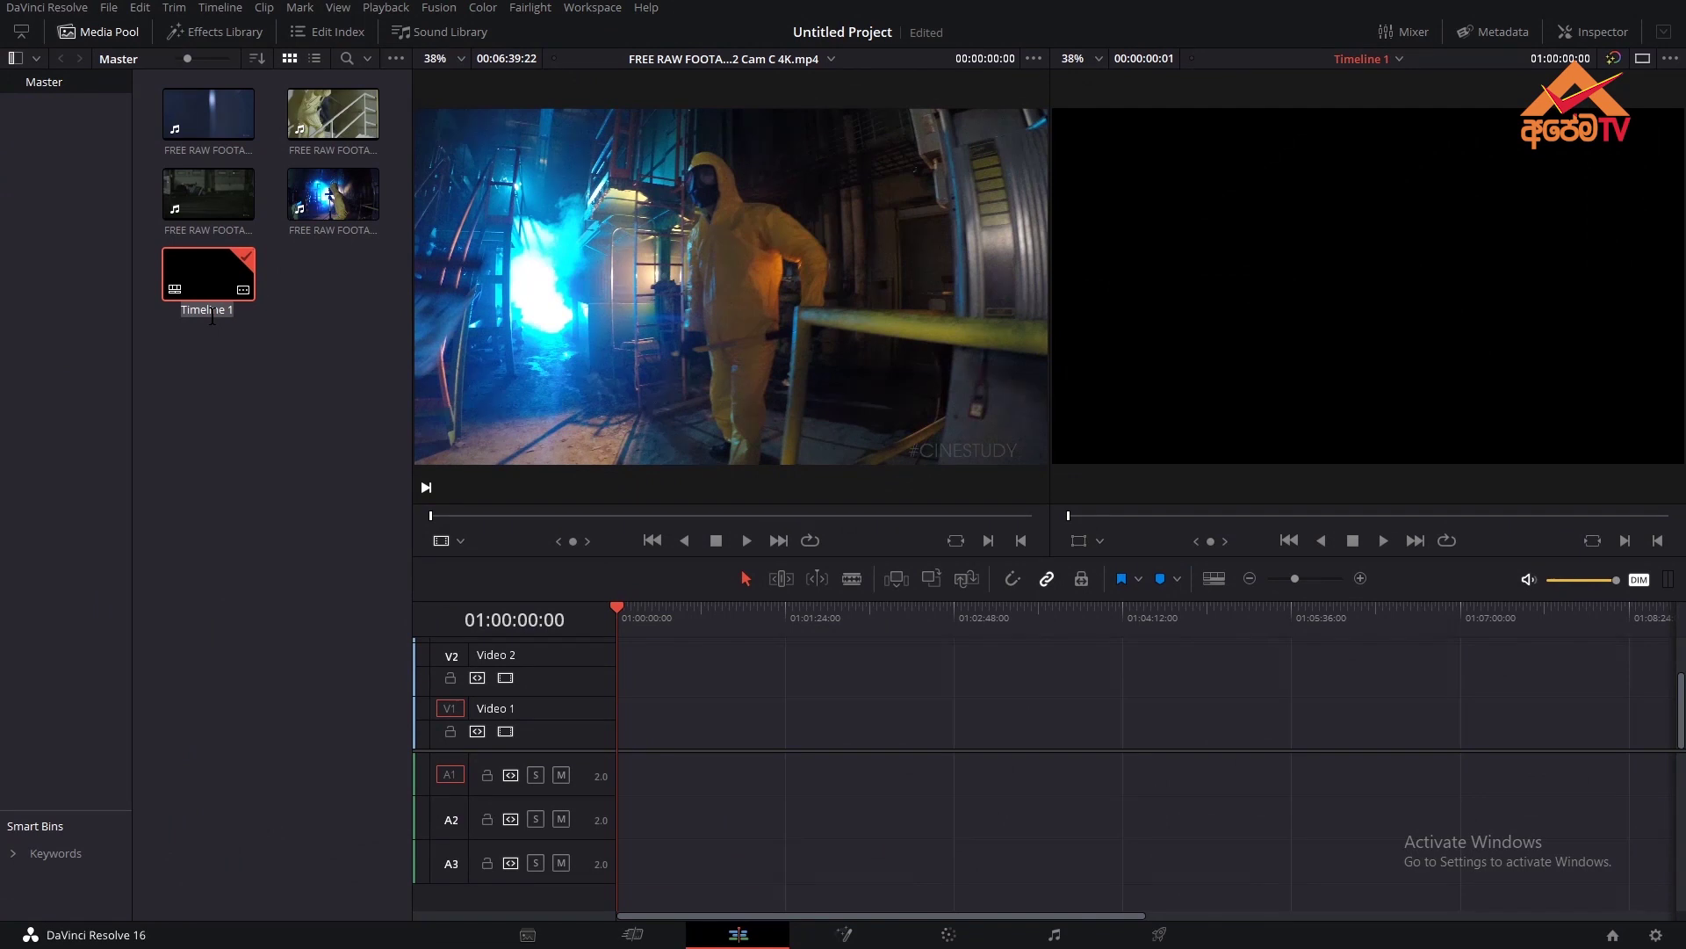
Name the new timeline 'TEST', drop all four clips onto it, and move the playhead to about 01:03:57
{"action": "type", "text": "TEST"}
{"action": "key", "text": "Return"}
{"action": "left_click", "coordinate": [208, 114]}
{"action": "left_click", "coordinate": [333, 194], "text": "shift"}
{"action": "left_click_drag", "start_coordinate": [333, 193], "coordinate": [629, 763]}
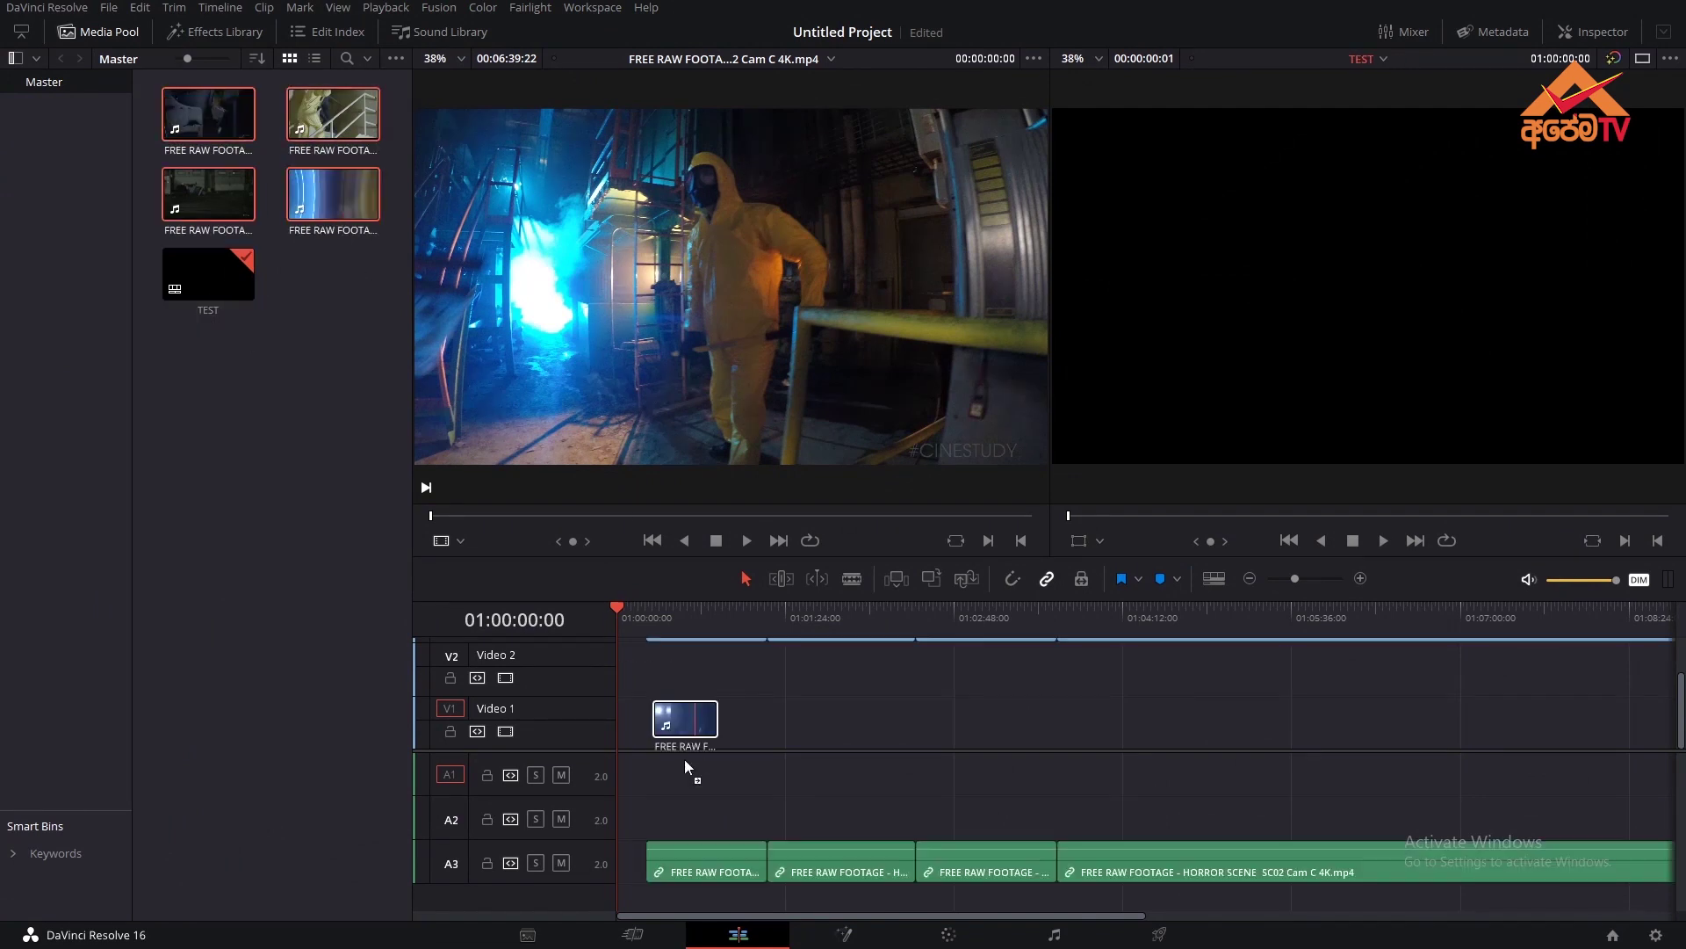
{"action": "left_click_drag", "start_coordinate": [776, 614], "coordinate": [860, 694]}
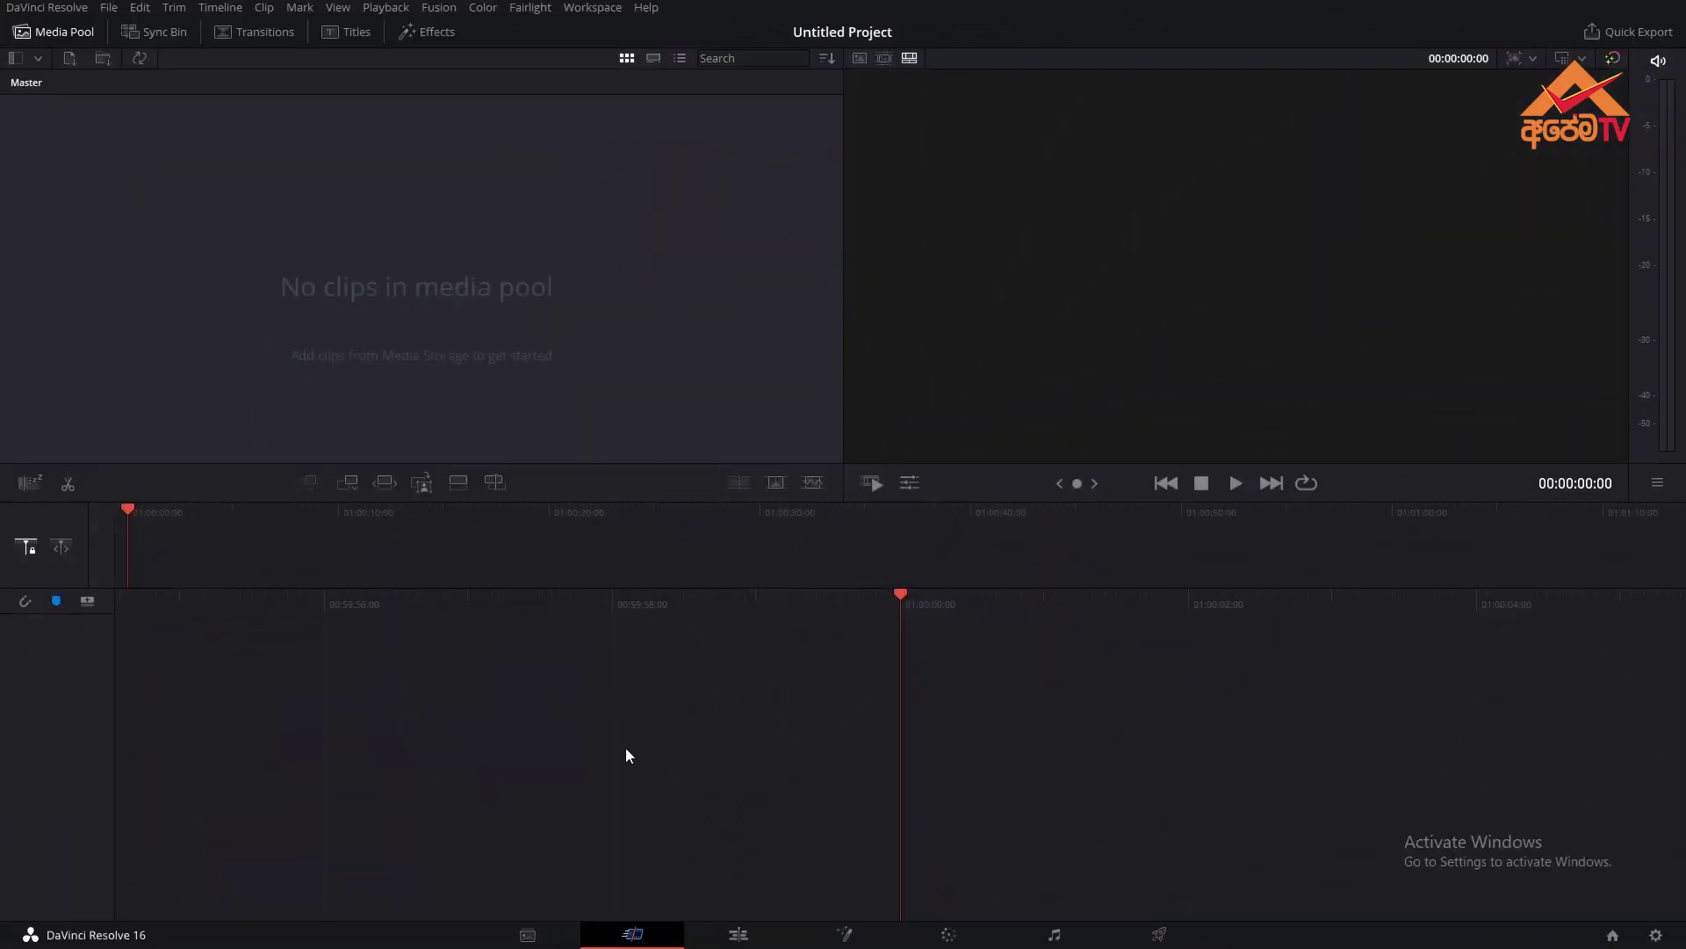
In Project Settings keep 1920 x 1080 HD and set timeline and playback frame rates to 25
{"action": "left_click", "coordinate": [1656, 936]}
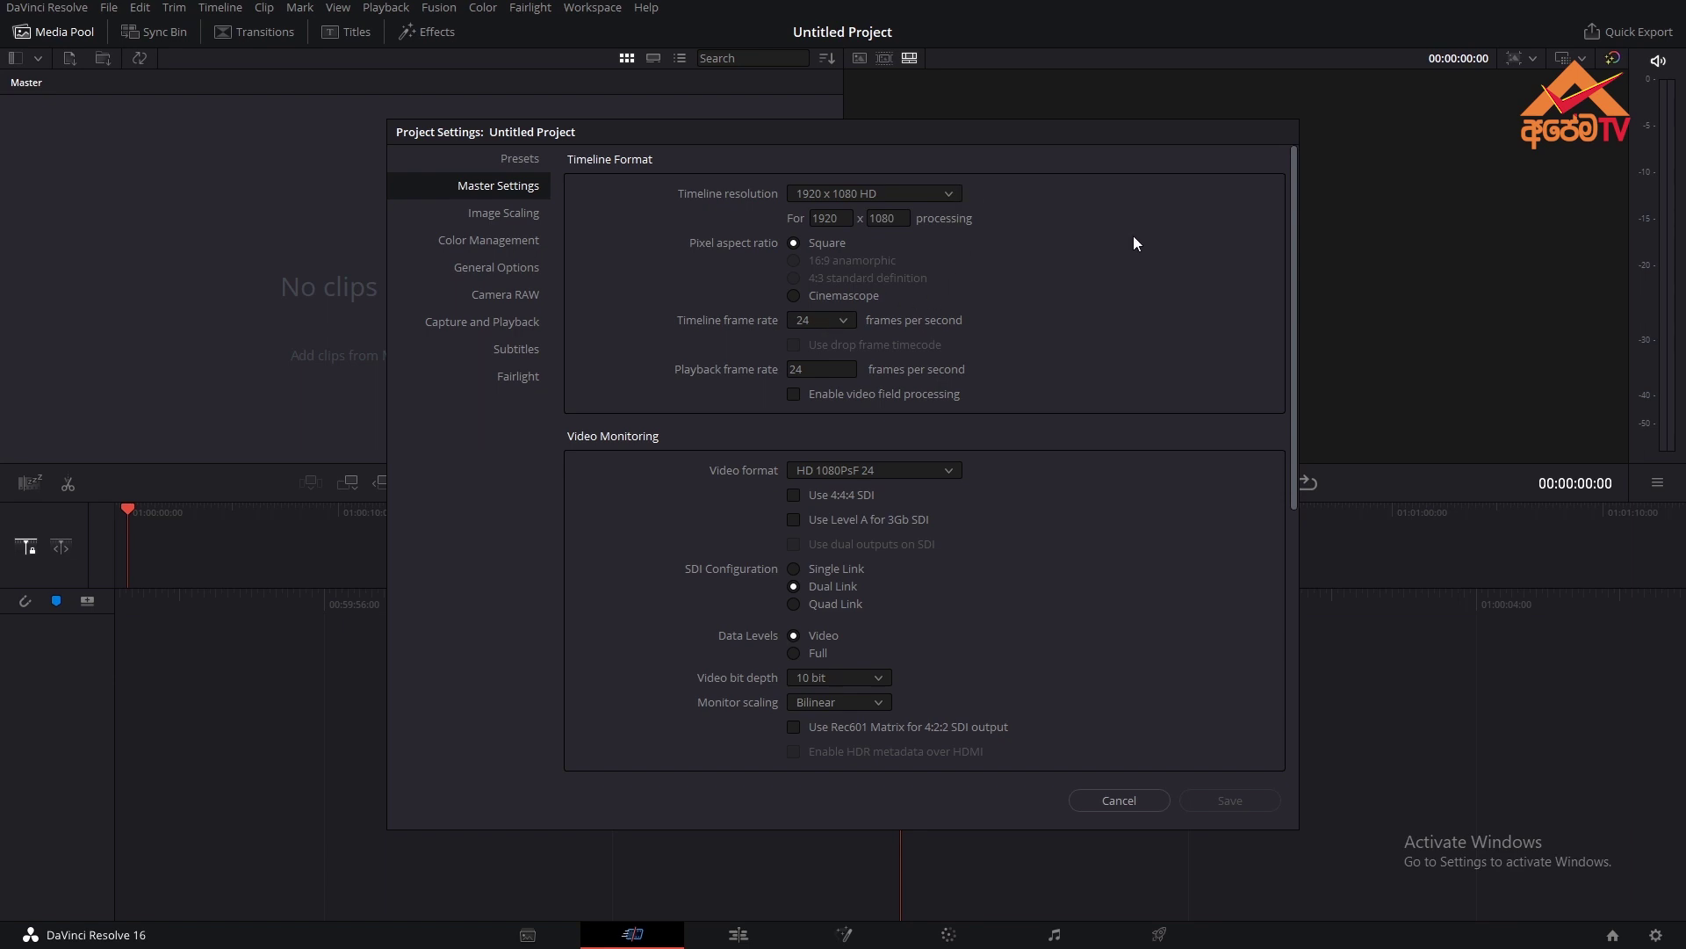
{"action": "left_click", "coordinate": [947, 194]}
{"action": "mouse_move", "coordinate": [957, 259]}
{"action": "left_mouse_down"}
{"action": "mouse_move", "coordinate": [962, 340]}
{"action": "mouse_move", "coordinate": [965, 223]}
{"action": "mouse_move", "coordinate": [964, 376]}
{"action": "mouse_move", "coordinate": [966, 204]}
{"action": "left_mouse_up"}
{"action": "left_click", "coordinate": [1010, 187]}
{"action": "left_click", "coordinate": [819, 319]}
{"action": "left_click", "coordinate": [825, 404]}
{"action": "double_click", "coordinate": [818, 370]}
{"action": "left_click", "coordinate": [1092, 388]}
Recheck the 25 fps timeline rate and video format, then view Image Scaling, Color Management and Camera RAW
{"action": "left_click", "coordinate": [843, 327]}
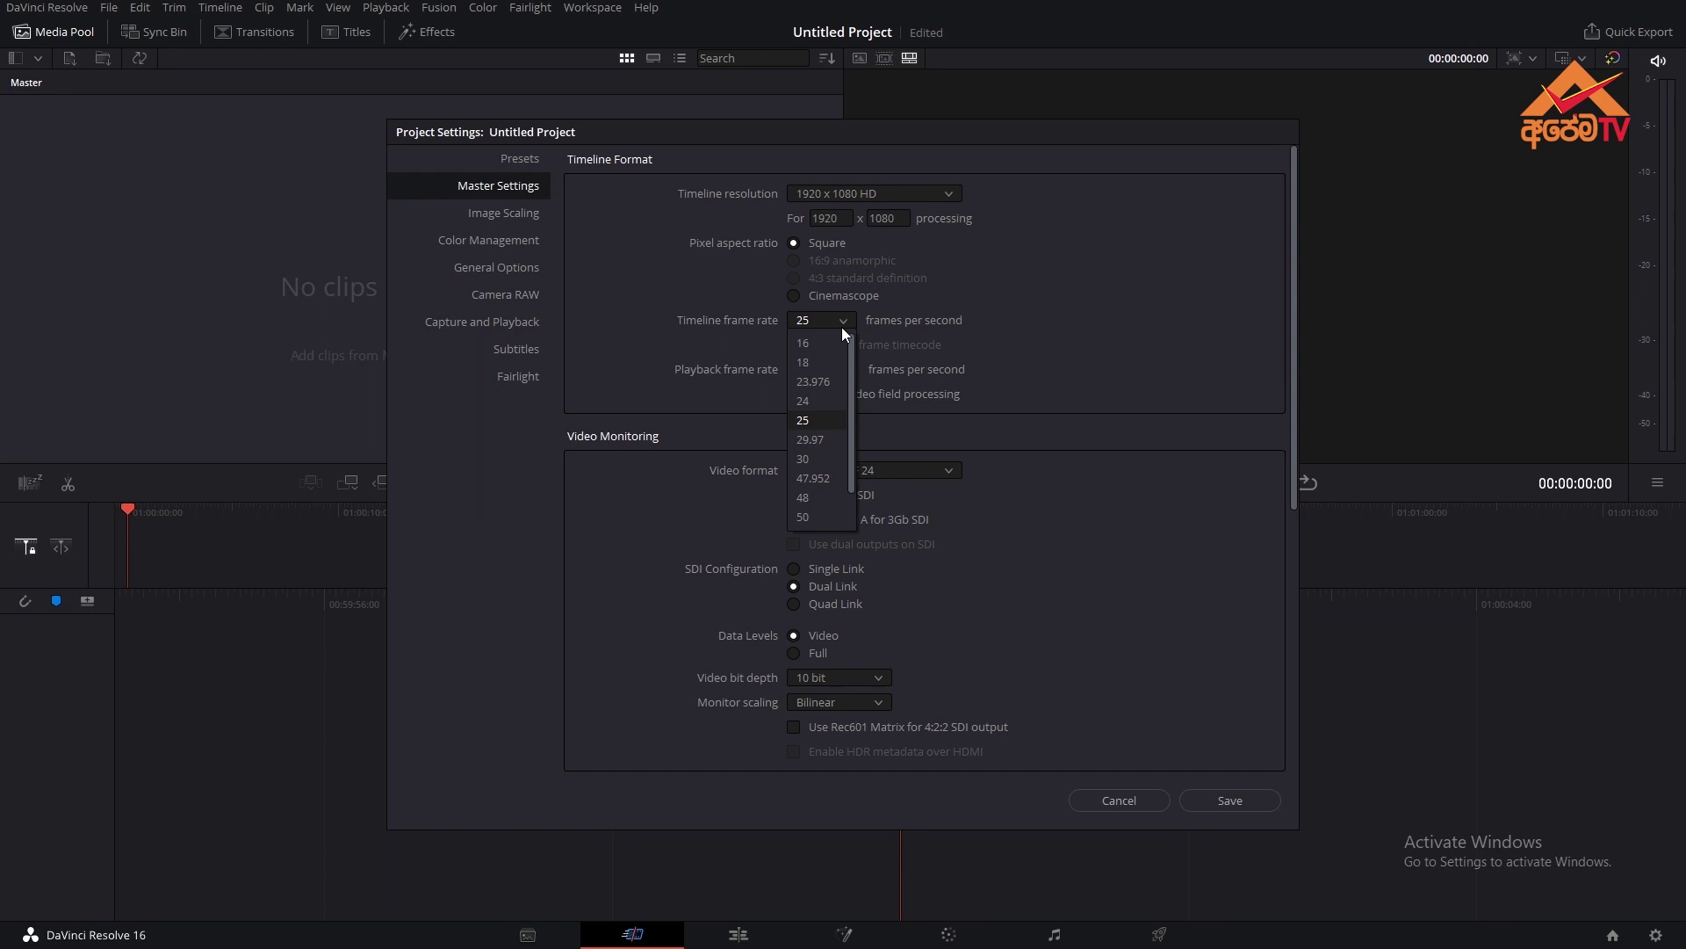
{"action": "left_click", "coordinate": [1156, 266]}
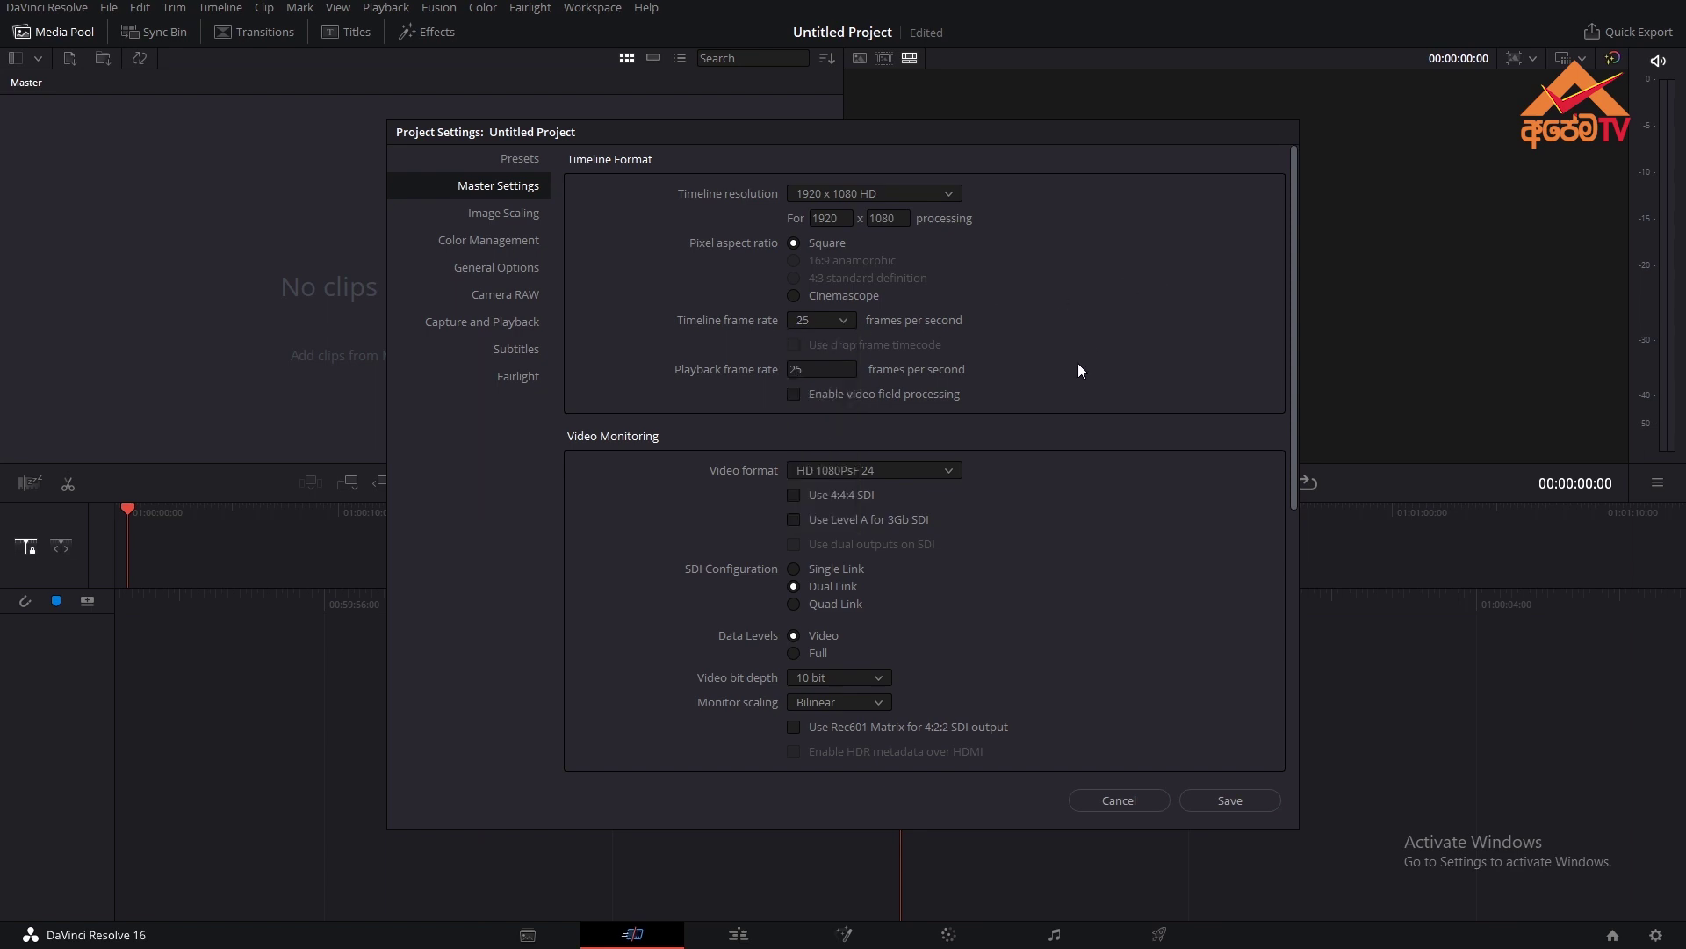
{"action": "left_click", "coordinate": [940, 471]}
{"action": "left_click", "coordinate": [1038, 434]}
{"action": "left_click", "coordinate": [490, 214]}
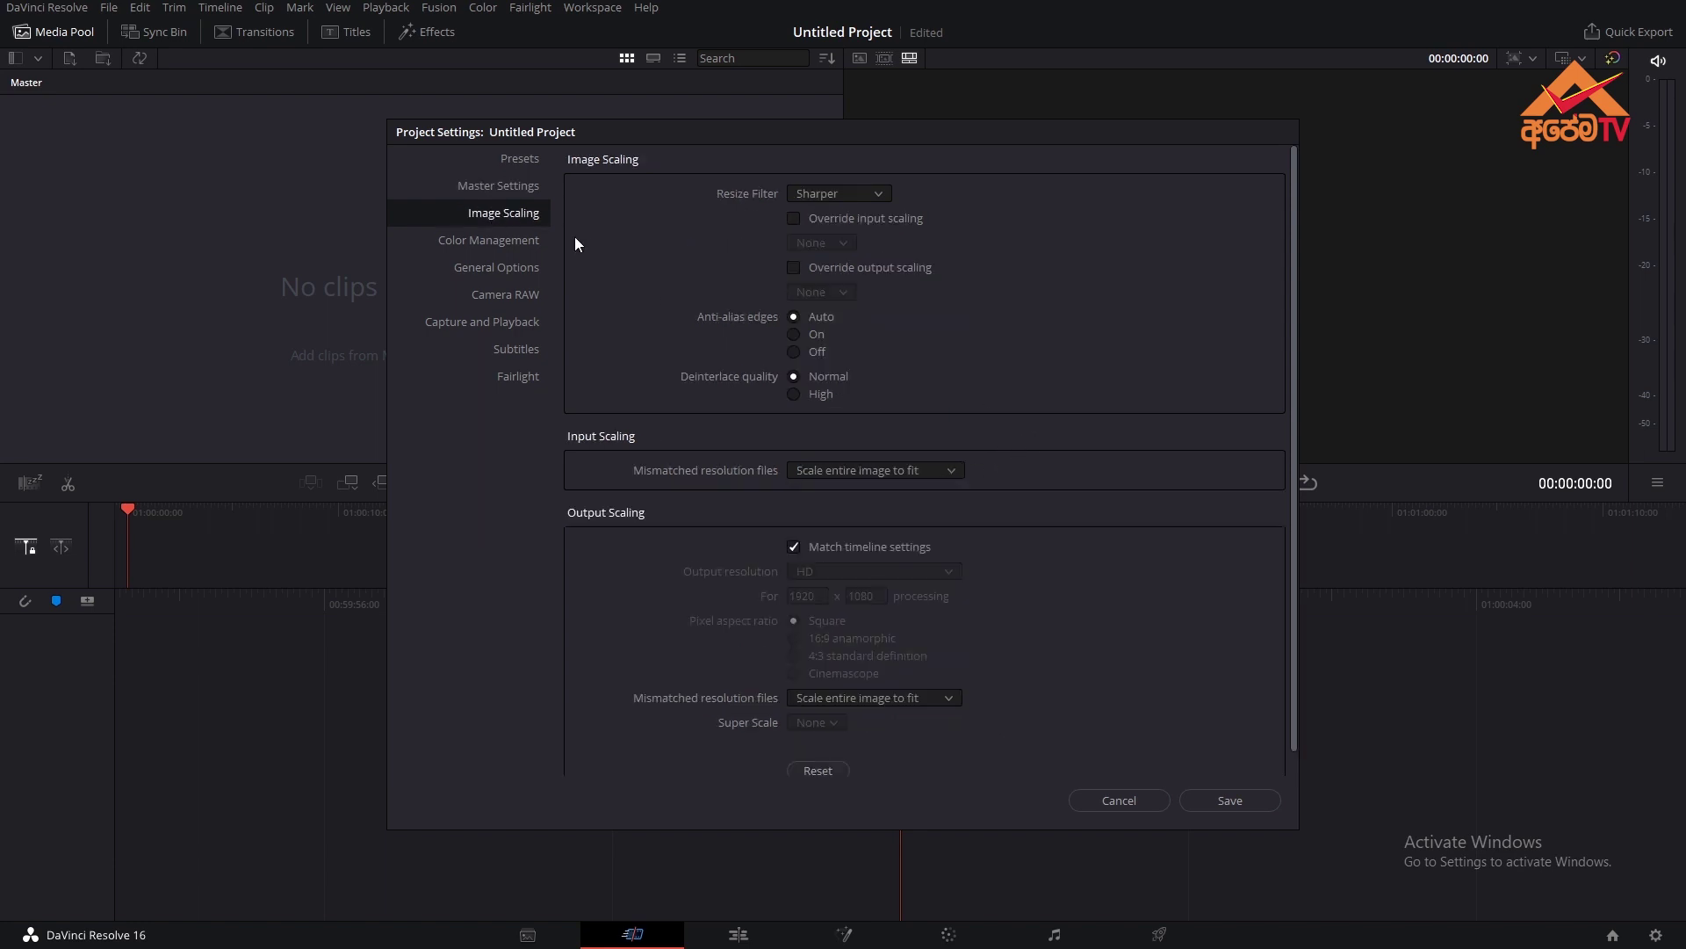
{"action": "left_click", "coordinate": [507, 241]}
{"action": "left_click", "coordinate": [462, 293]}
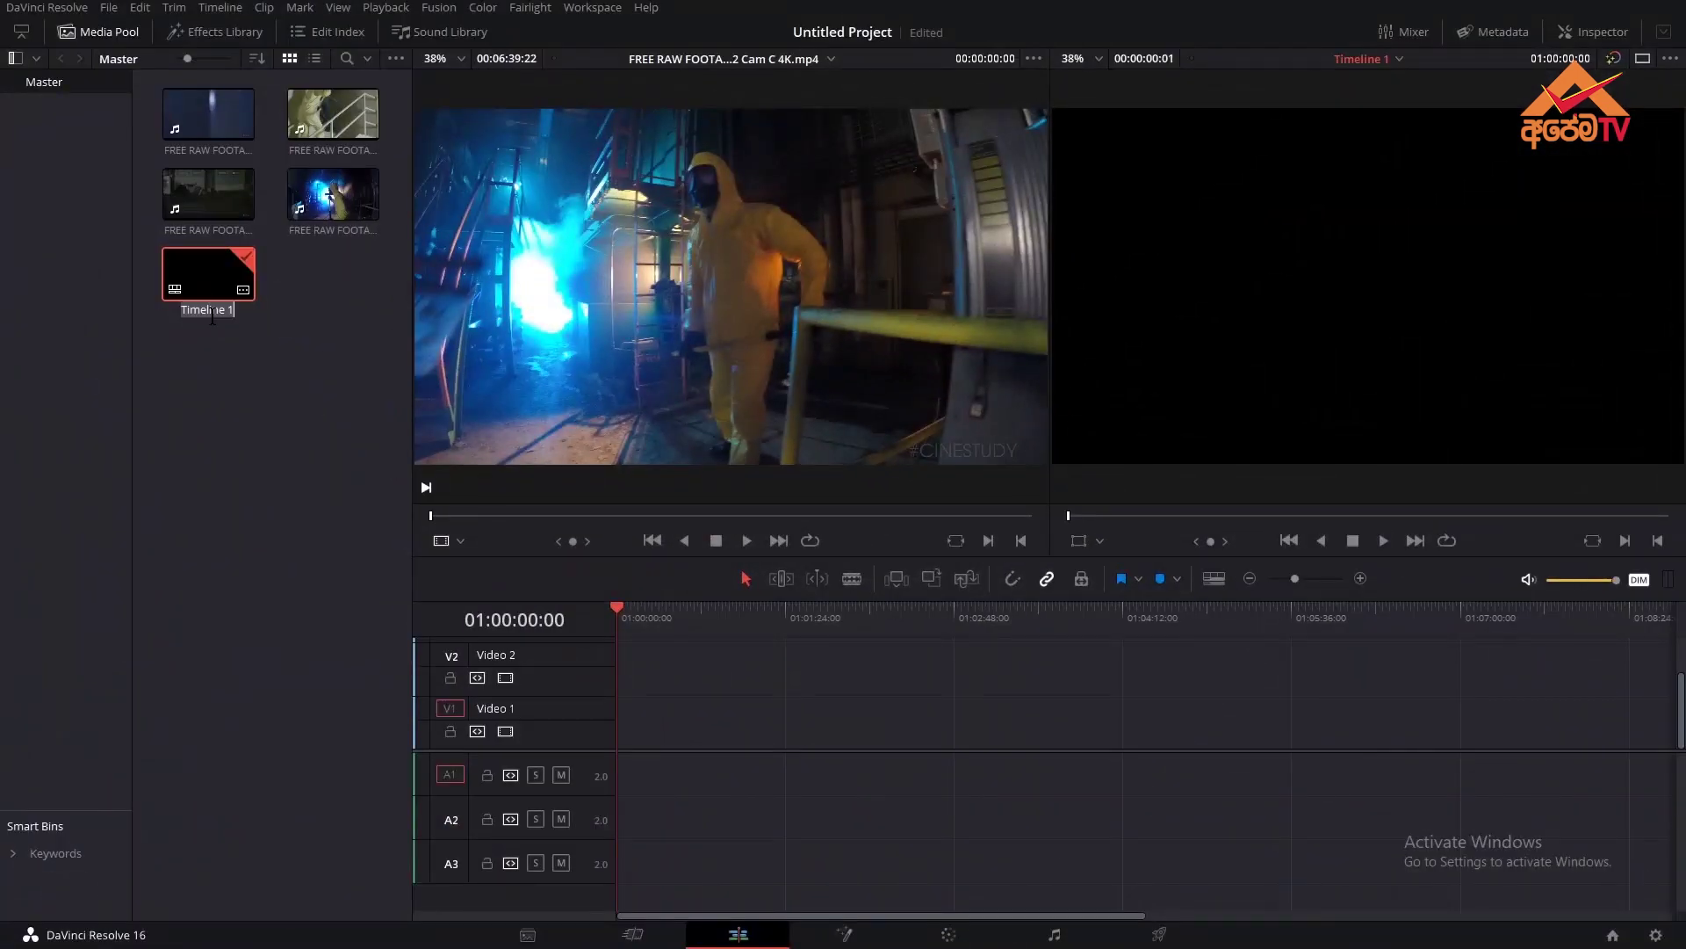
Name the timeline 'TEST', place the four clips on it, and move the playhead to about 01:01:54
{"action": "type", "text": "TEST"}
{"action": "key", "text": "Return"}
{"action": "left_click", "coordinate": [208, 114]}
{"action": "left_click", "coordinate": [332, 194], "text": "shift"}
{"action": "mouse_move", "coordinate": [333, 193]}
{"action": "left_mouse_down"}
{"action": "mouse_move", "coordinate": [667, 762]}
{"action": "mouse_move", "coordinate": [619, 757]}
{"action": "left_mouse_up"}
{"action": "mouse_move", "coordinate": [674, 615]}
{"action": "left_mouse_down"}
{"action": "mouse_move", "coordinate": [855, 651]}
{"action": "mouse_move", "coordinate": [872, 682]}
{"action": "left_mouse_up"}
{"action": "scroll", "coordinate": [855, 651], "scroll_direction": "down", "scroll_amount": 2}
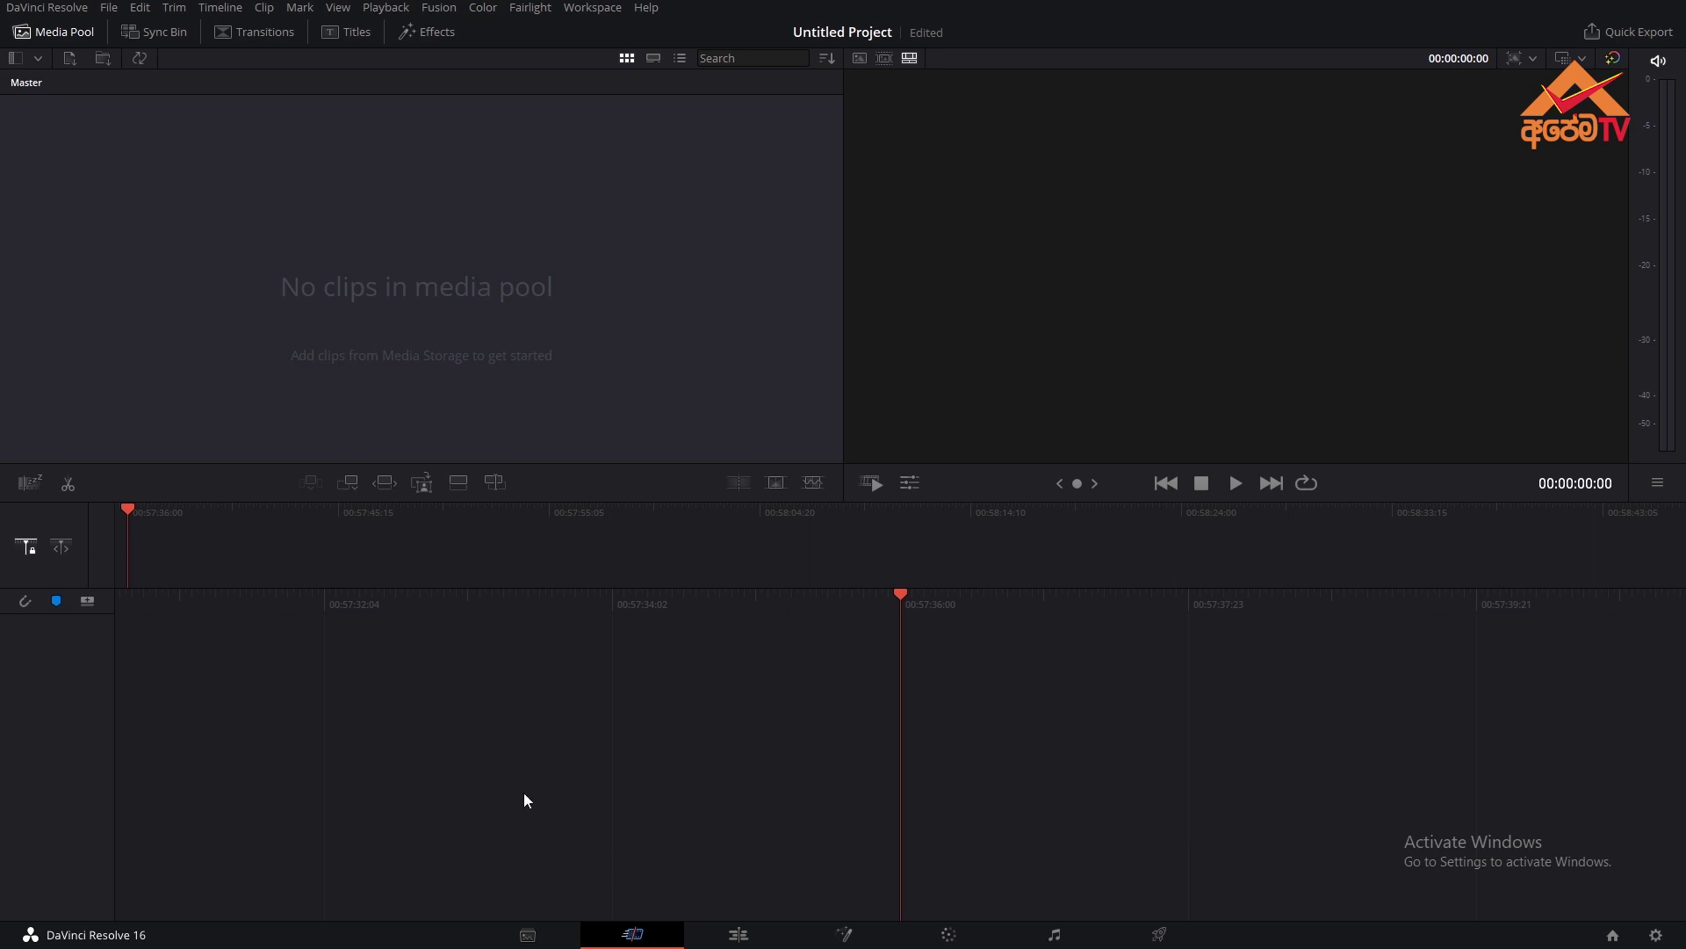
On the Media page, browse MEDIA 01 (D:) > APEMA TV > api danna de > RAW FOOTAGE > SC 02
{"action": "left_click", "coordinate": [528, 935]}
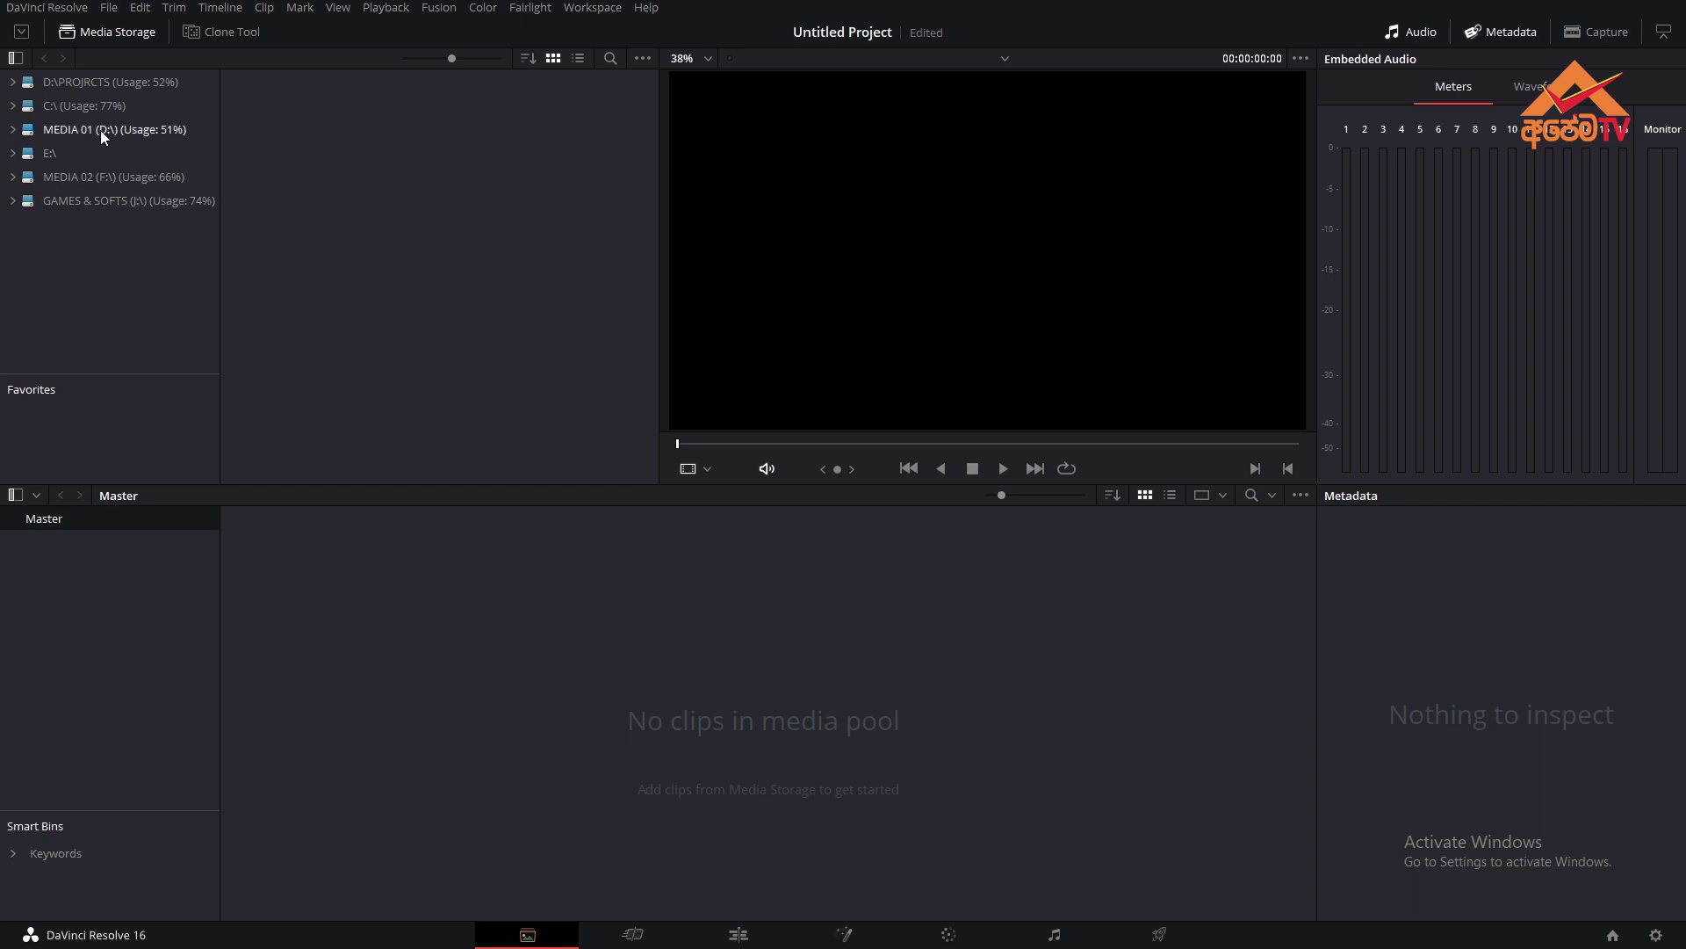
{"action": "left_click", "coordinate": [101, 130]}
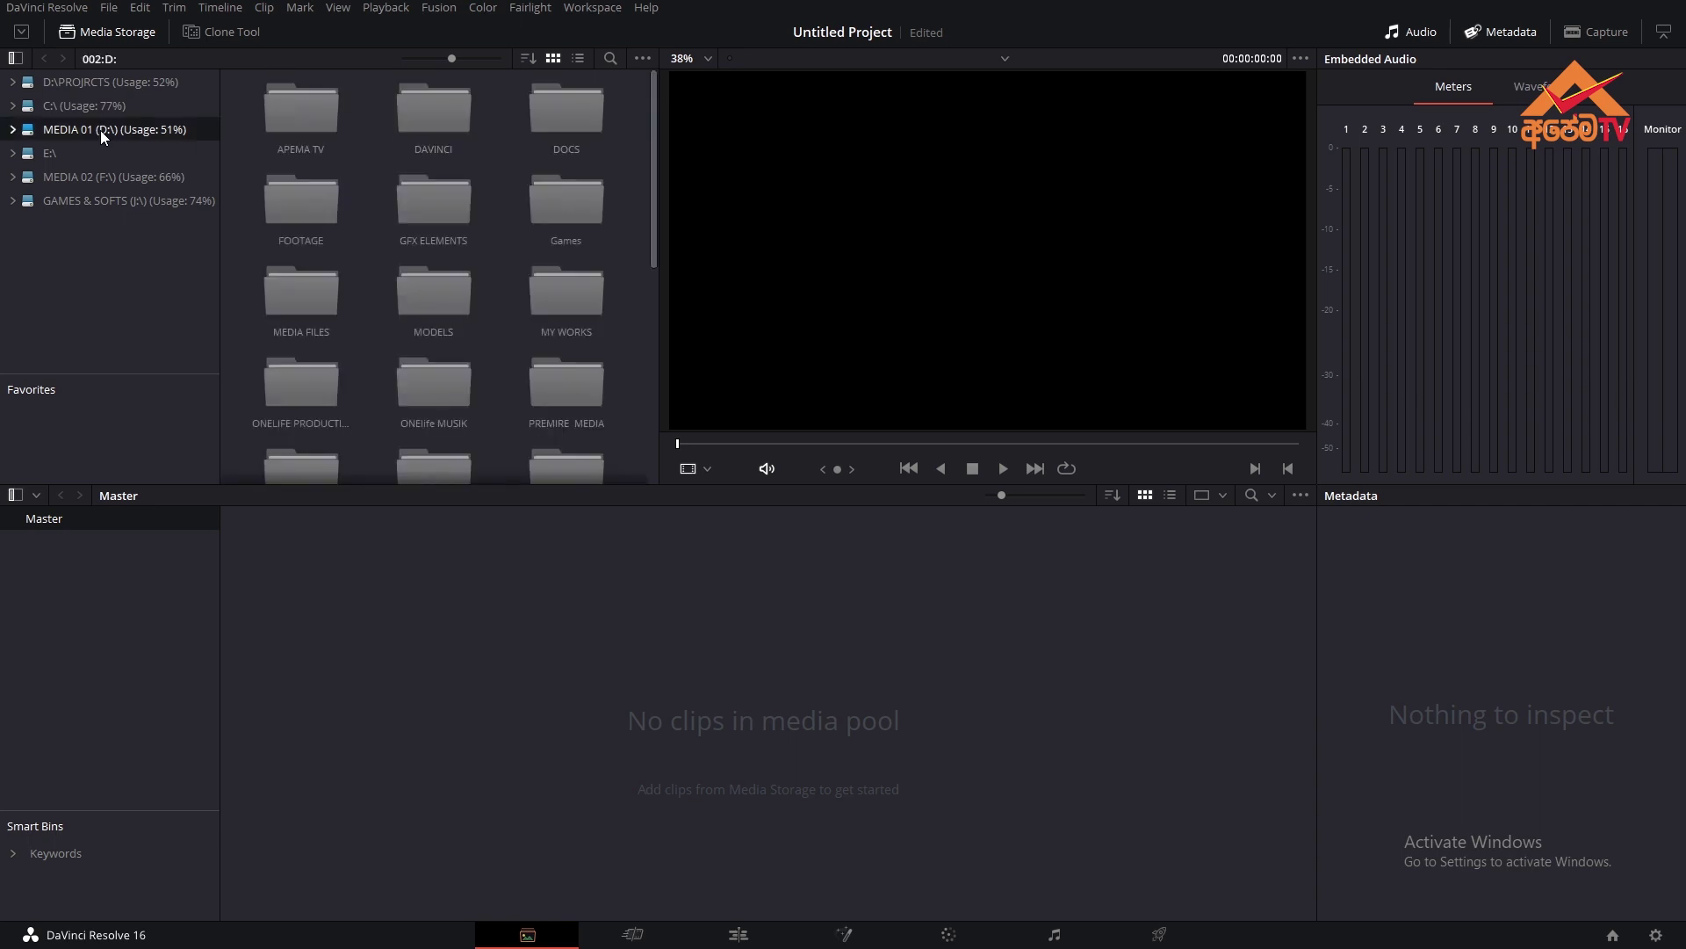
{"action": "double_click", "coordinate": [314, 109]}
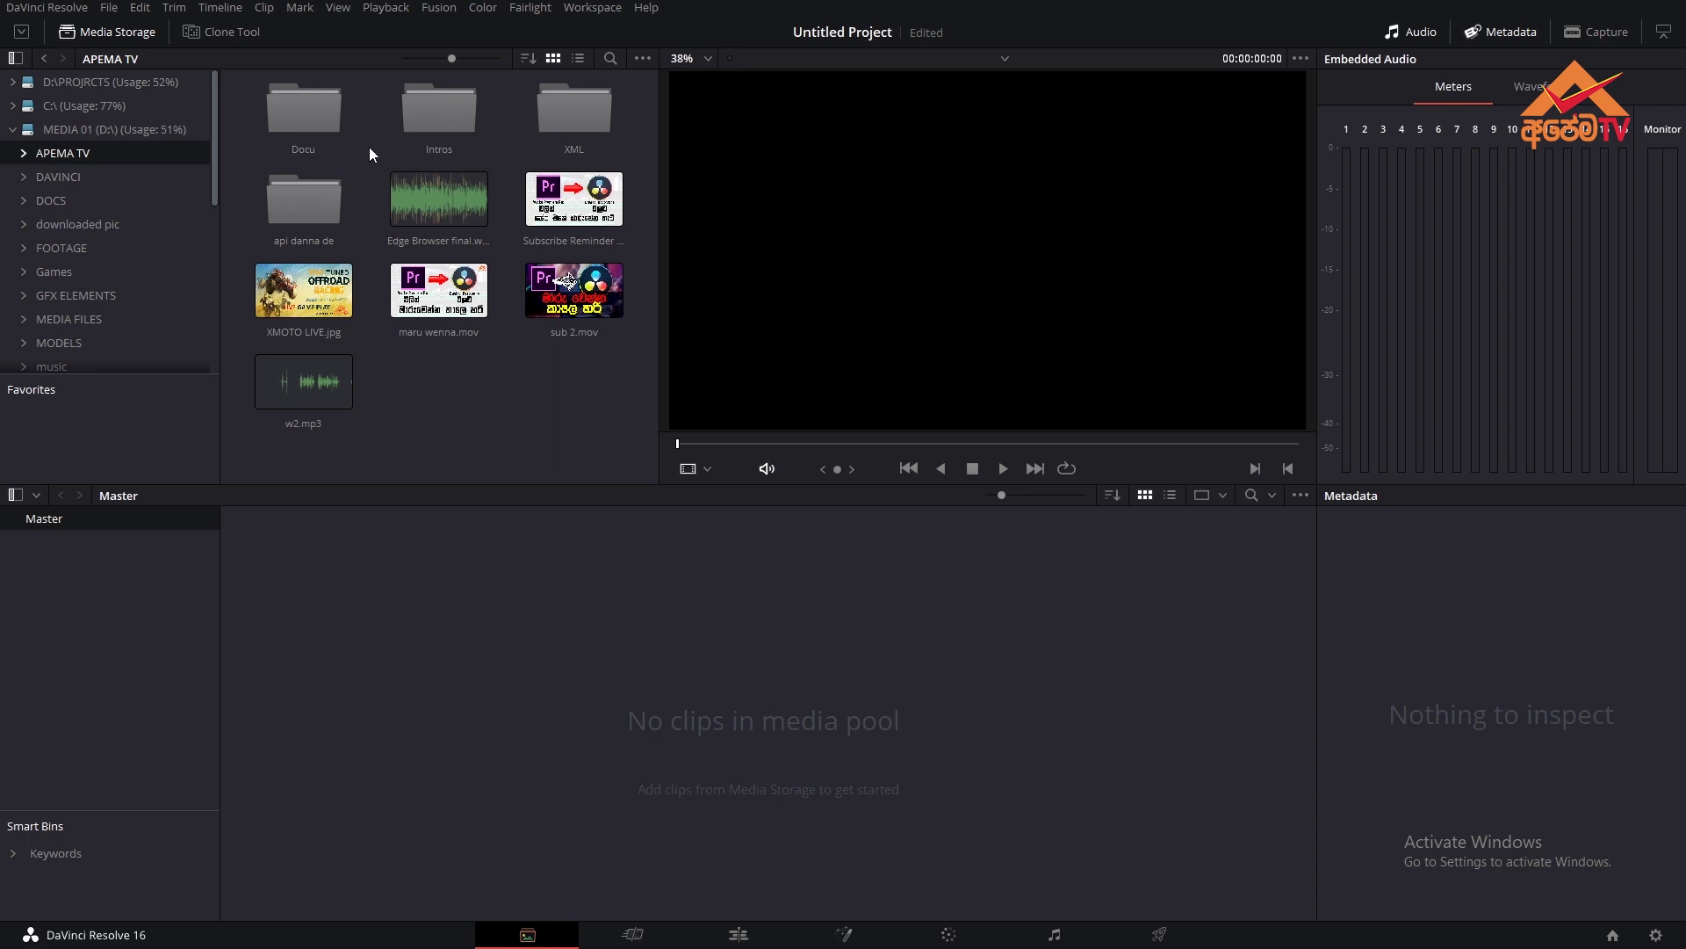
{"action": "double_click", "coordinate": [287, 217]}
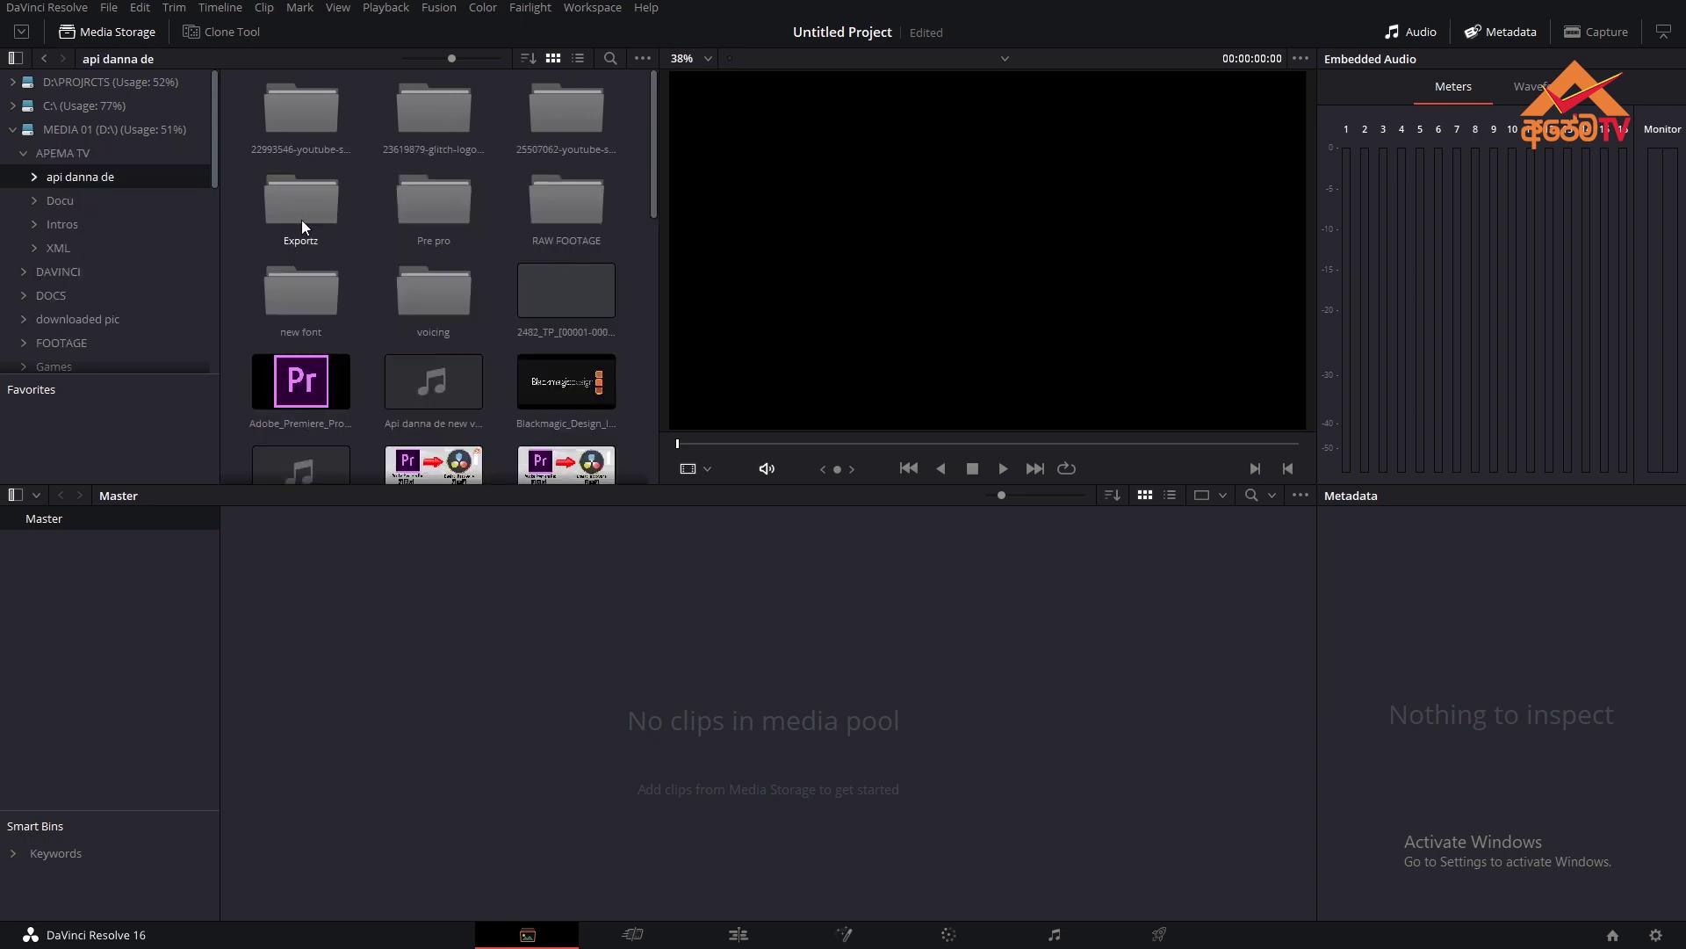
{"action": "double_click", "coordinate": [548, 188]}
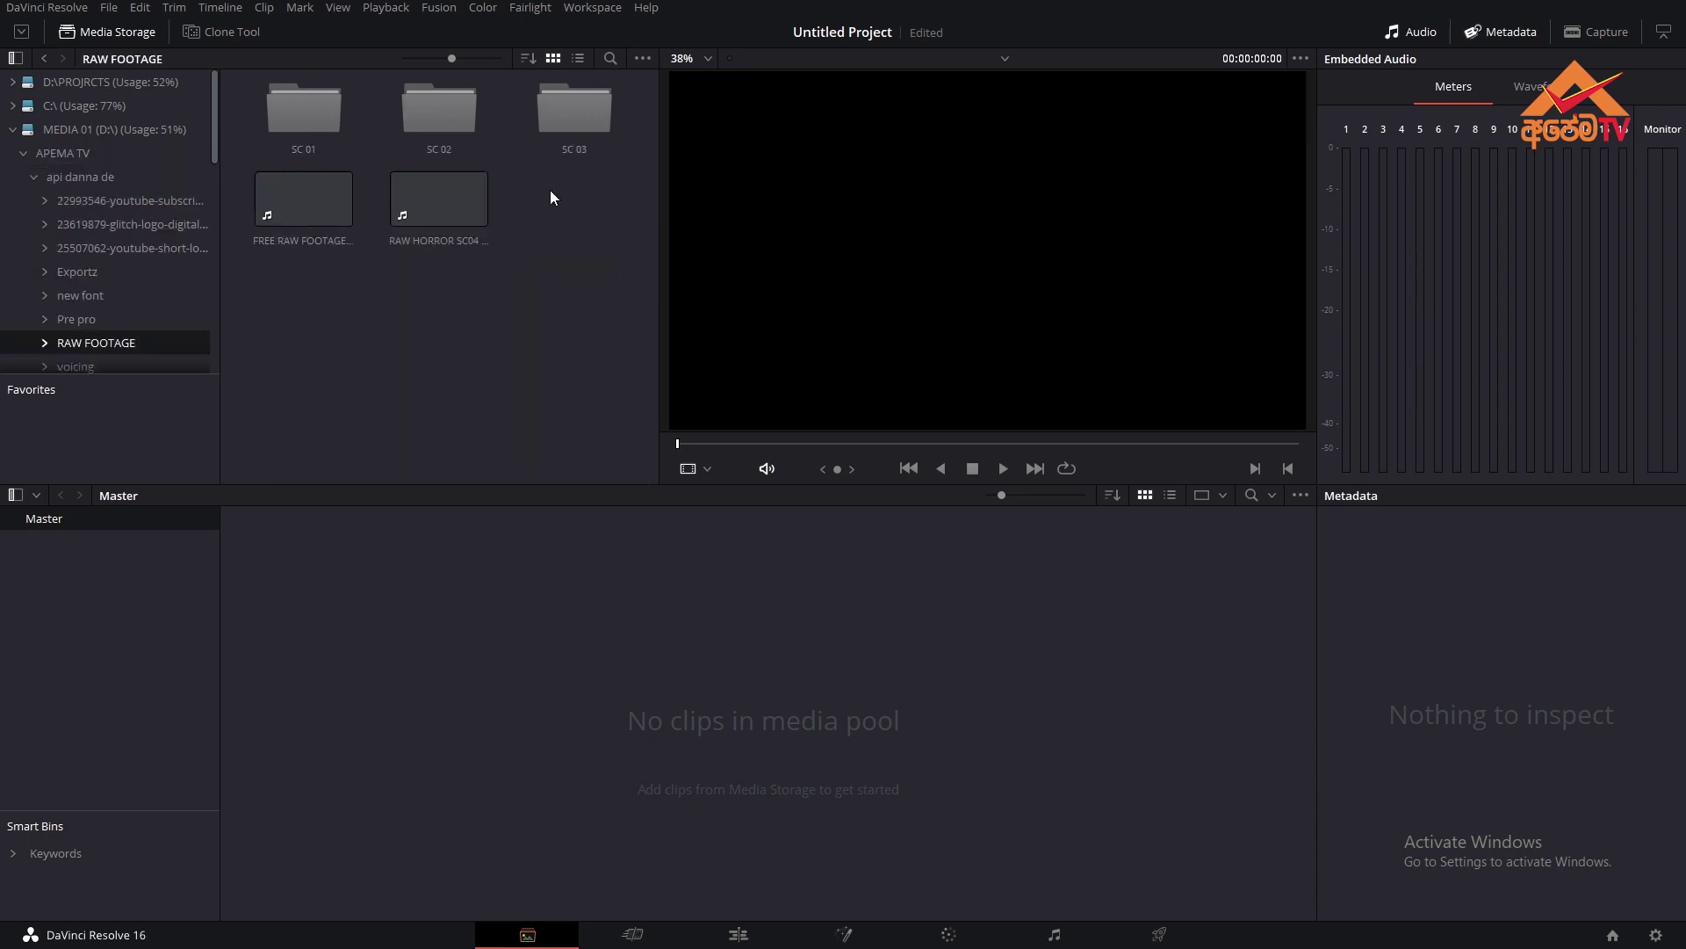
{"action": "double_click", "coordinate": [430, 112]}
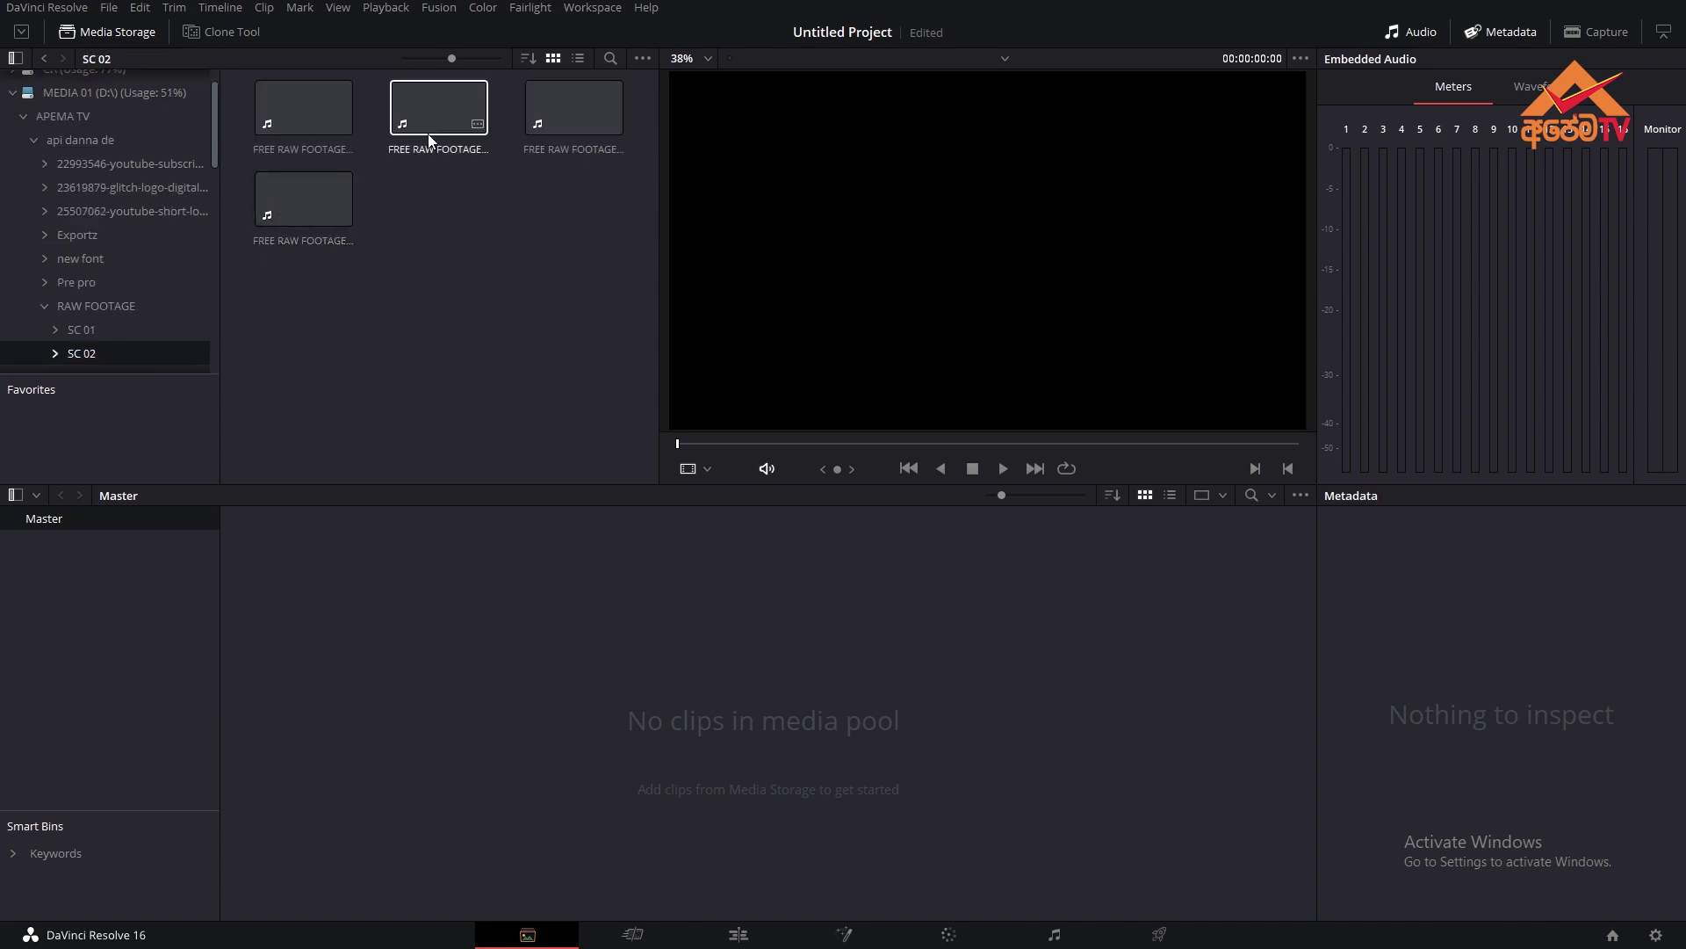
Import the four SC 02 clips into the media pool, accept the frame-rate change, and load the second clip
{"action": "mouse_move", "coordinate": [576, 288]}
{"action": "left_mouse_down"}
{"action": "mouse_move", "coordinate": [293, 99]}
{"action": "mouse_move", "coordinate": [538, 767]}
{"action": "left_mouse_up"}
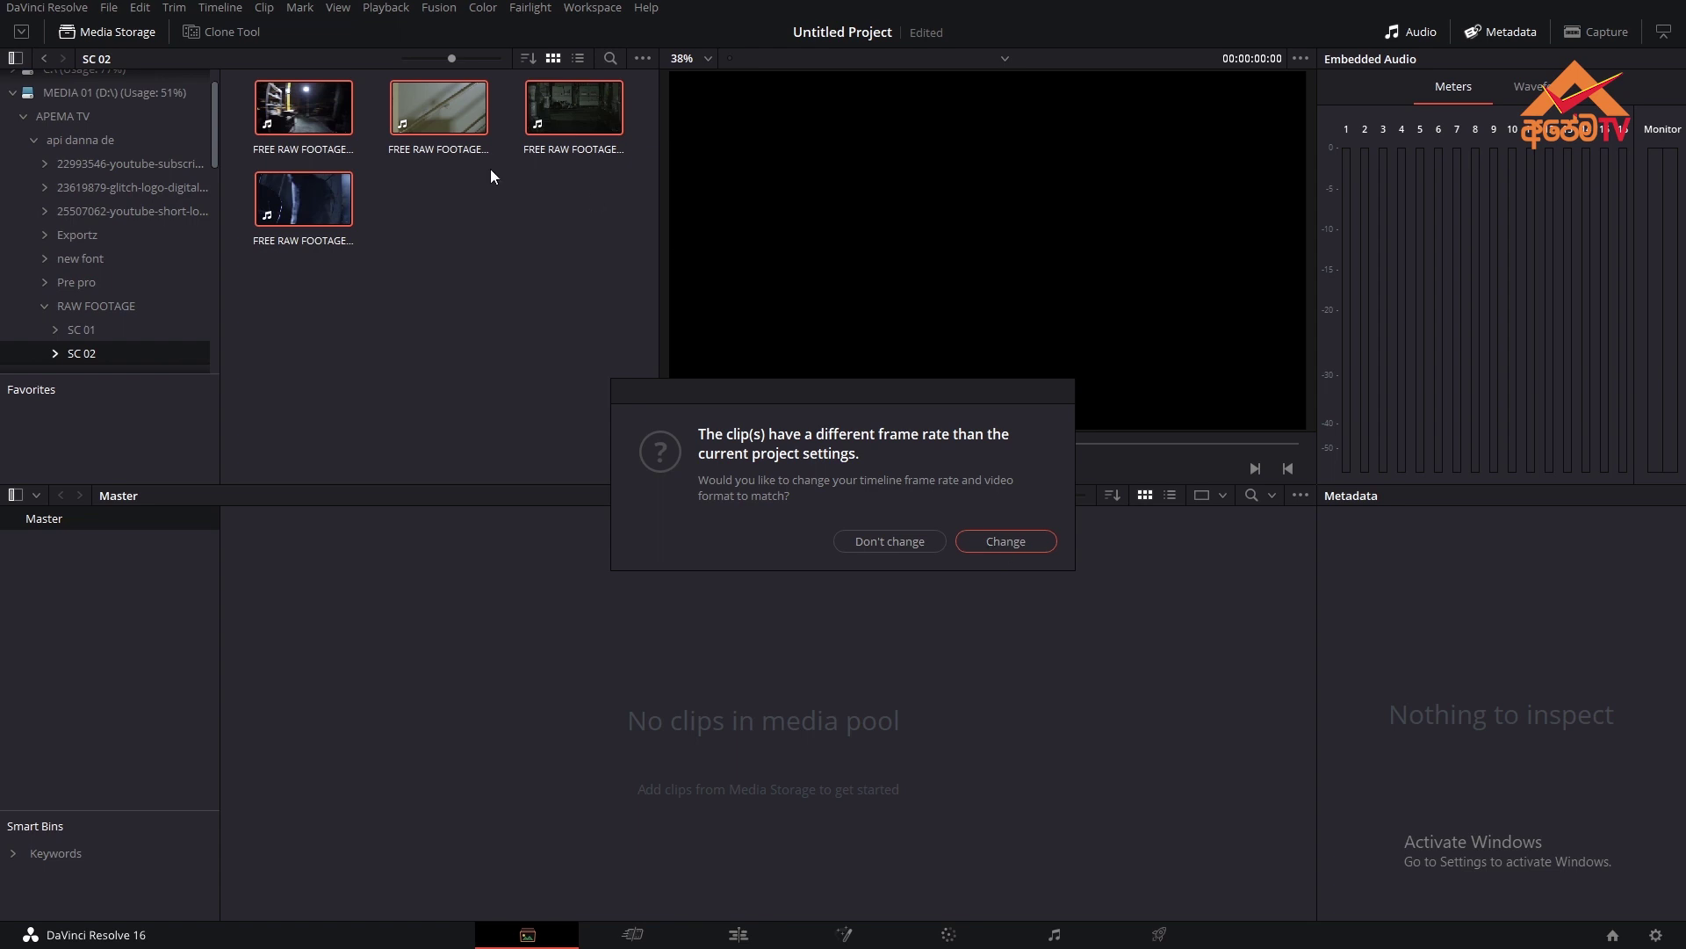
{"action": "left_click", "coordinate": [1006, 546]}
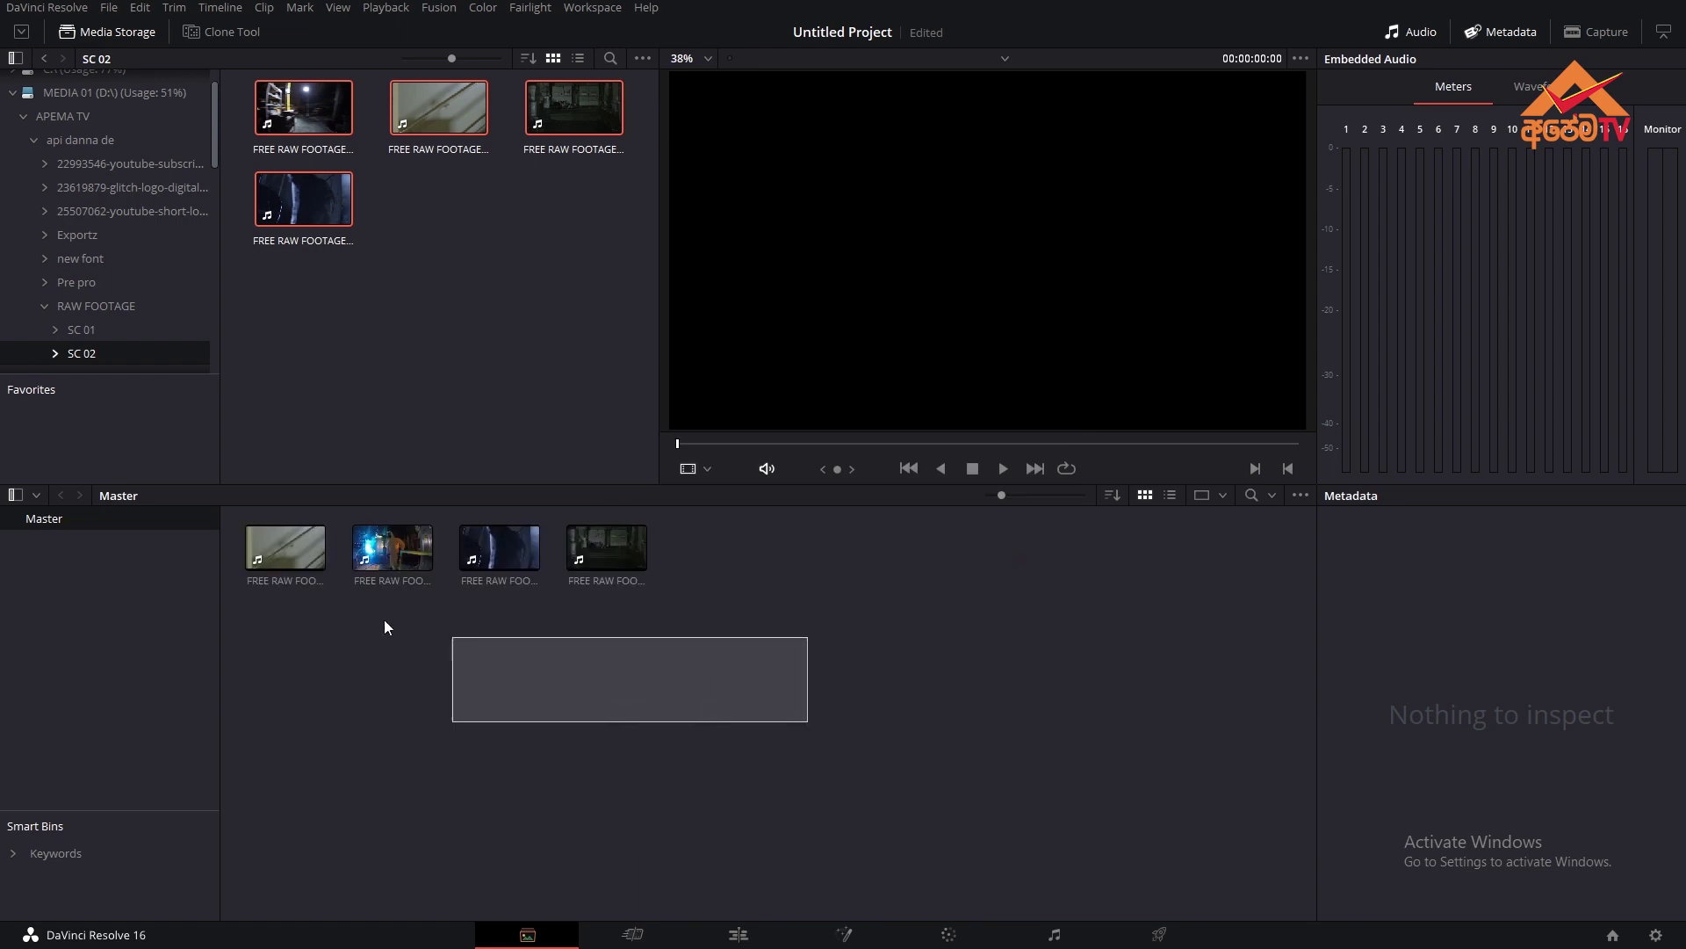
{"action": "left_click_drag", "start_coordinate": [794, 746], "coordinate": [246, 562]}
{"action": "left_click", "coordinate": [391, 547]}
Scrub the second clip to midway, then step Media Storage back through RAW FOOTAGE to api danna de
{"action": "mouse_move", "coordinate": [698, 445]}
{"action": "left_mouse_down"}
{"action": "mouse_move", "coordinate": [1003, 444]}
{"action": "mouse_move", "coordinate": [1219, 482]}
{"action": "mouse_move", "coordinate": [752, 467]}
{"action": "left_mouse_up"}
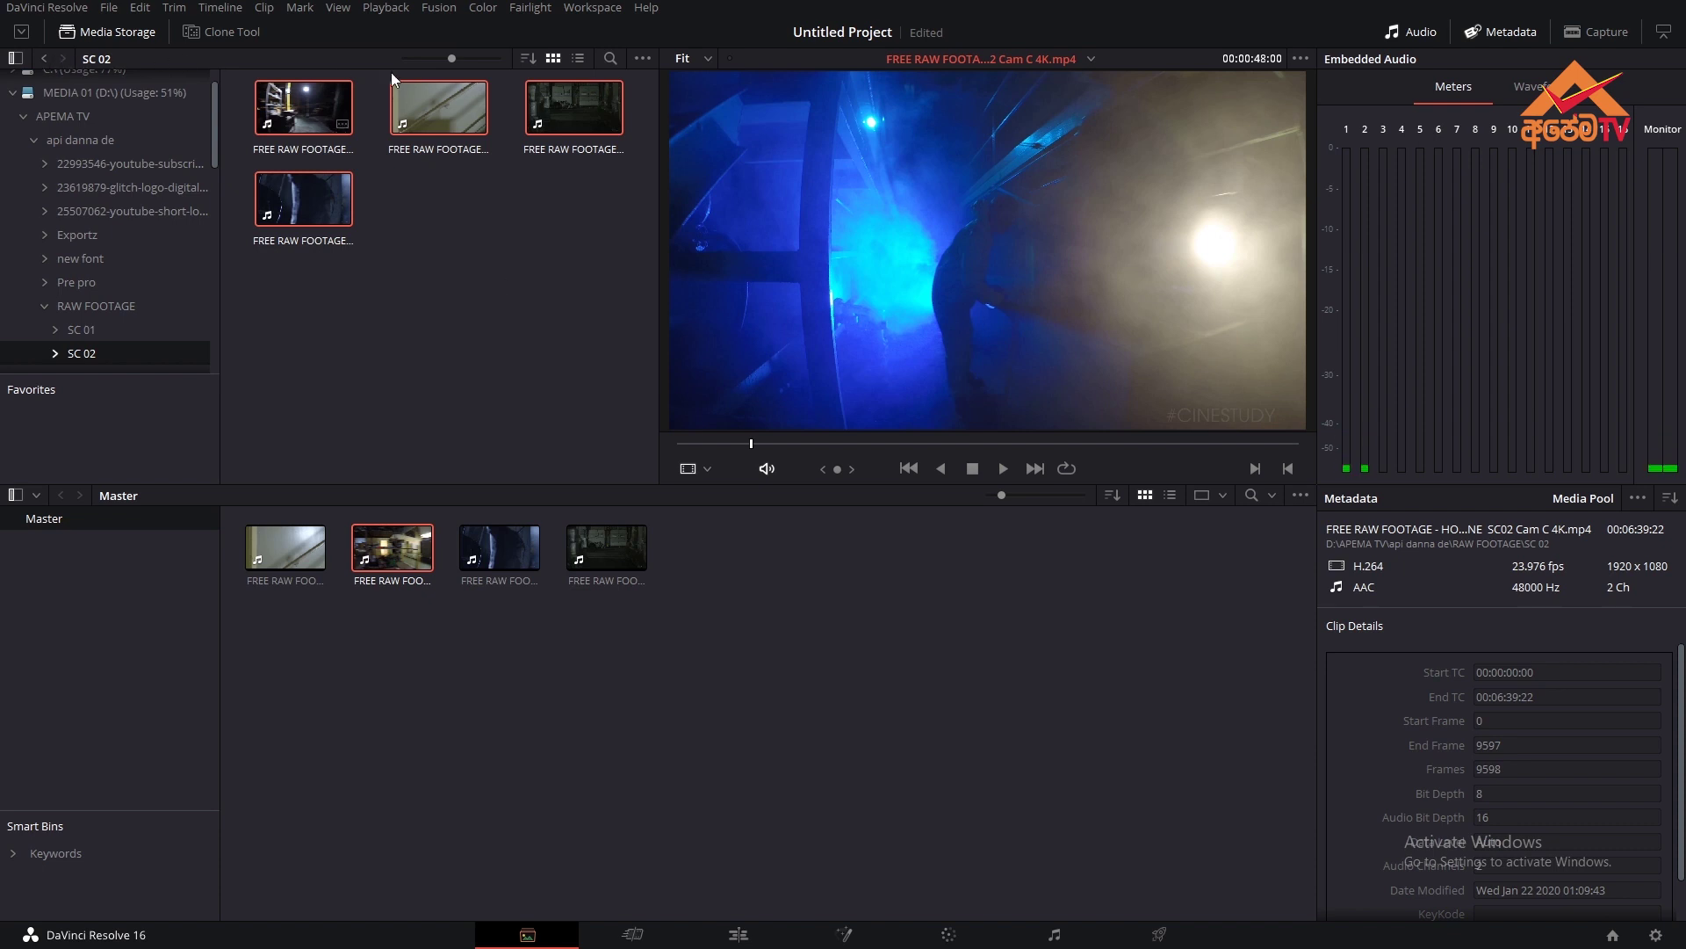
{"action": "left_click", "coordinate": [43, 59]}
{"action": "left_click", "coordinate": [41, 61]}
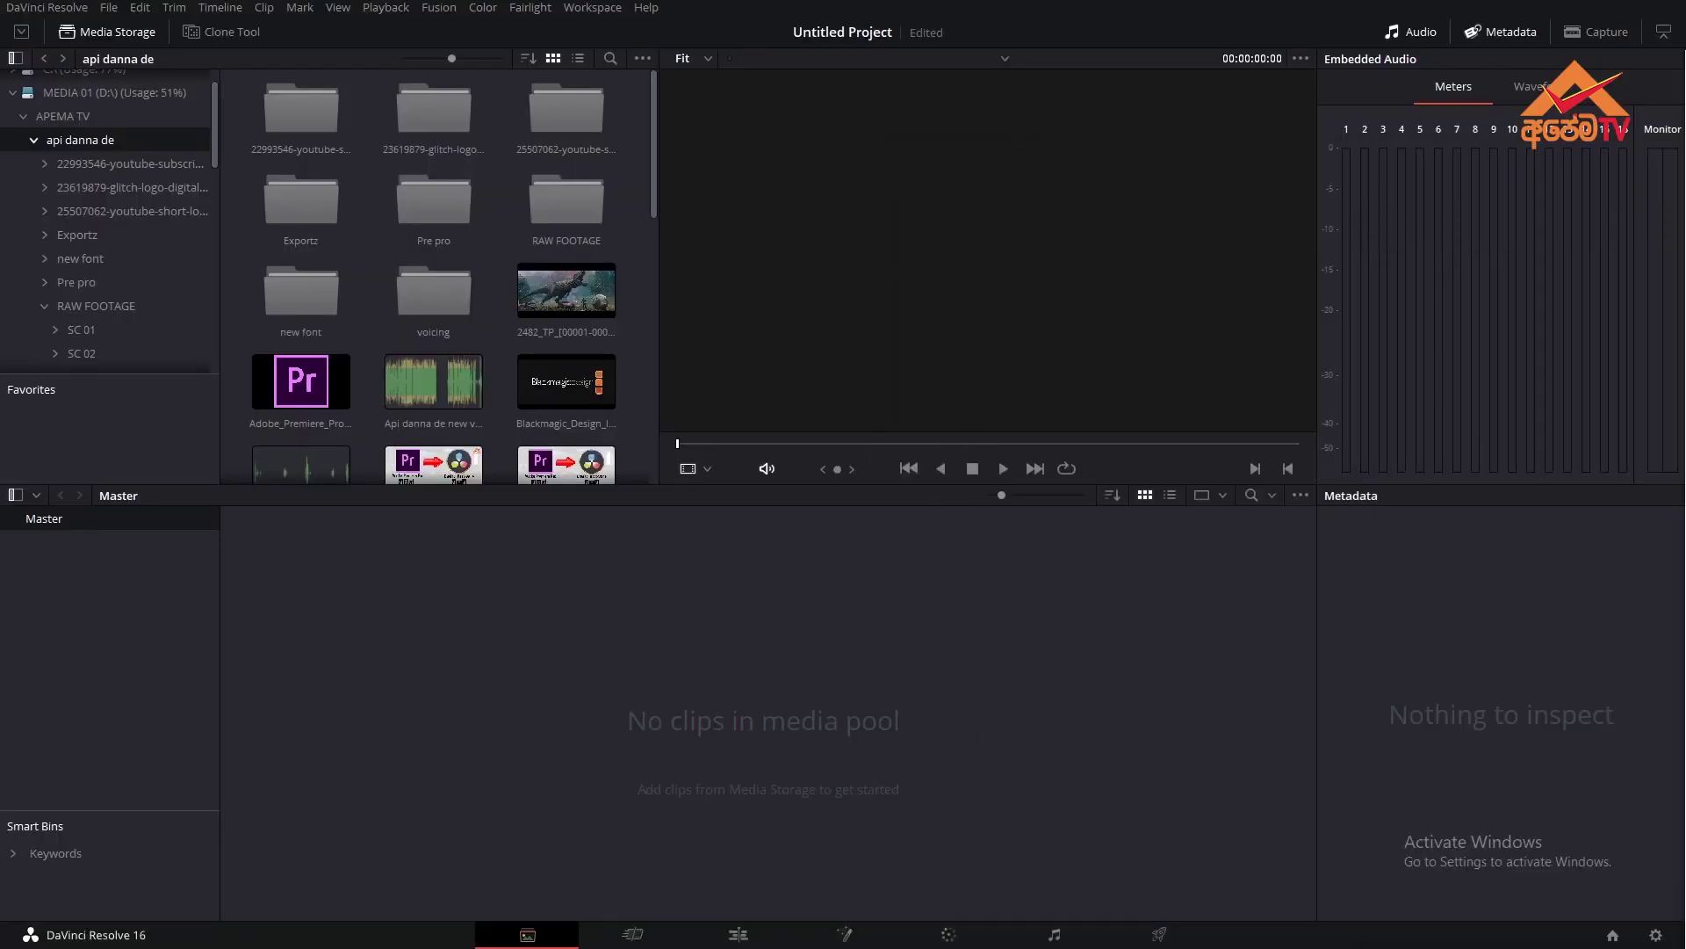
In File Explorer, browse to D: > APEMA TV > api danna de > RAW FOOTAGE > SC 02
{"action": "key", "text": "super+e"}
{"action": "double_click", "coordinate": [620, 48]}
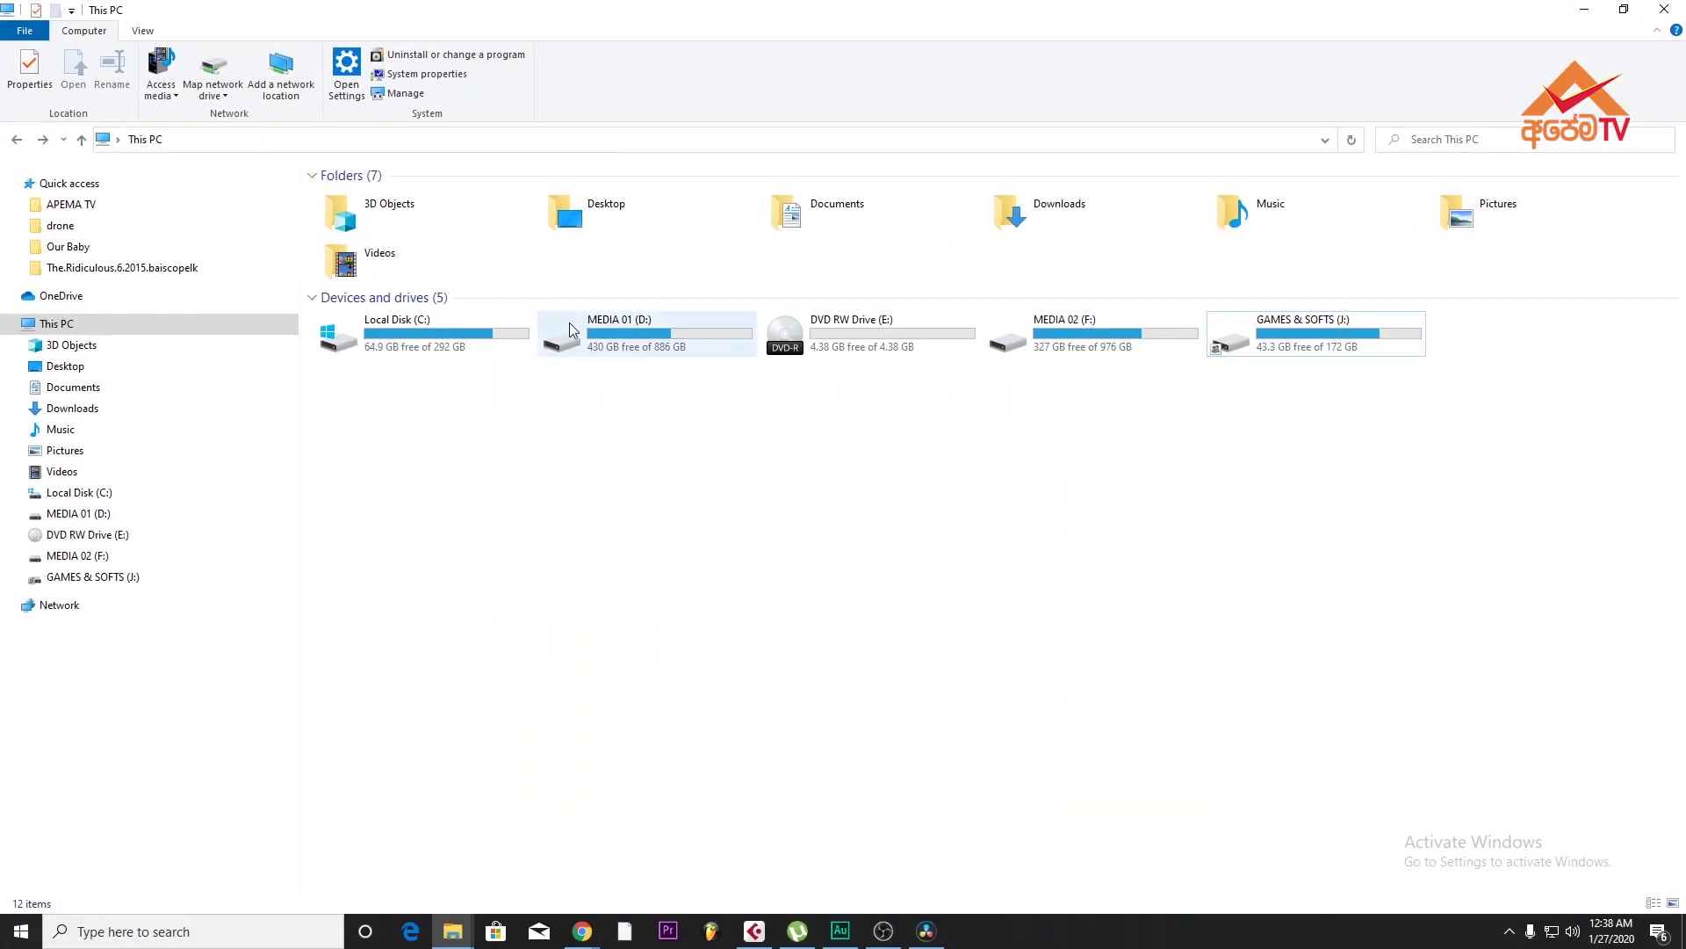
{"action": "double_click", "coordinate": [590, 328]}
{"action": "double_click", "coordinate": [351, 237]}
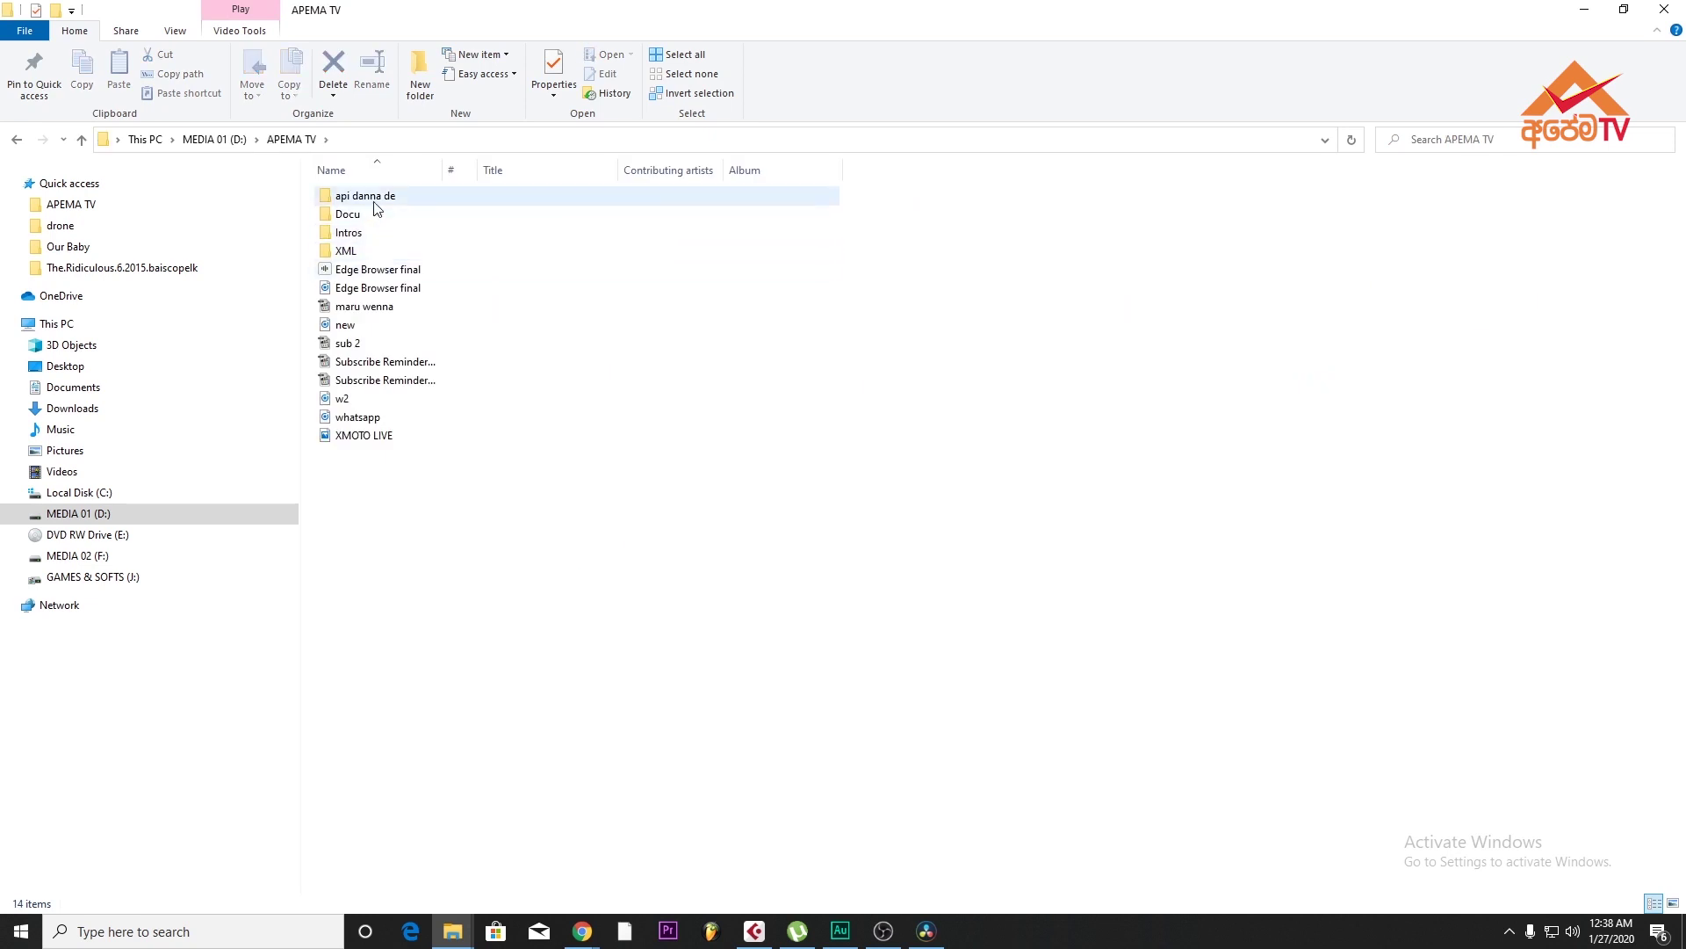
{"action": "double_click", "coordinate": [373, 198]}
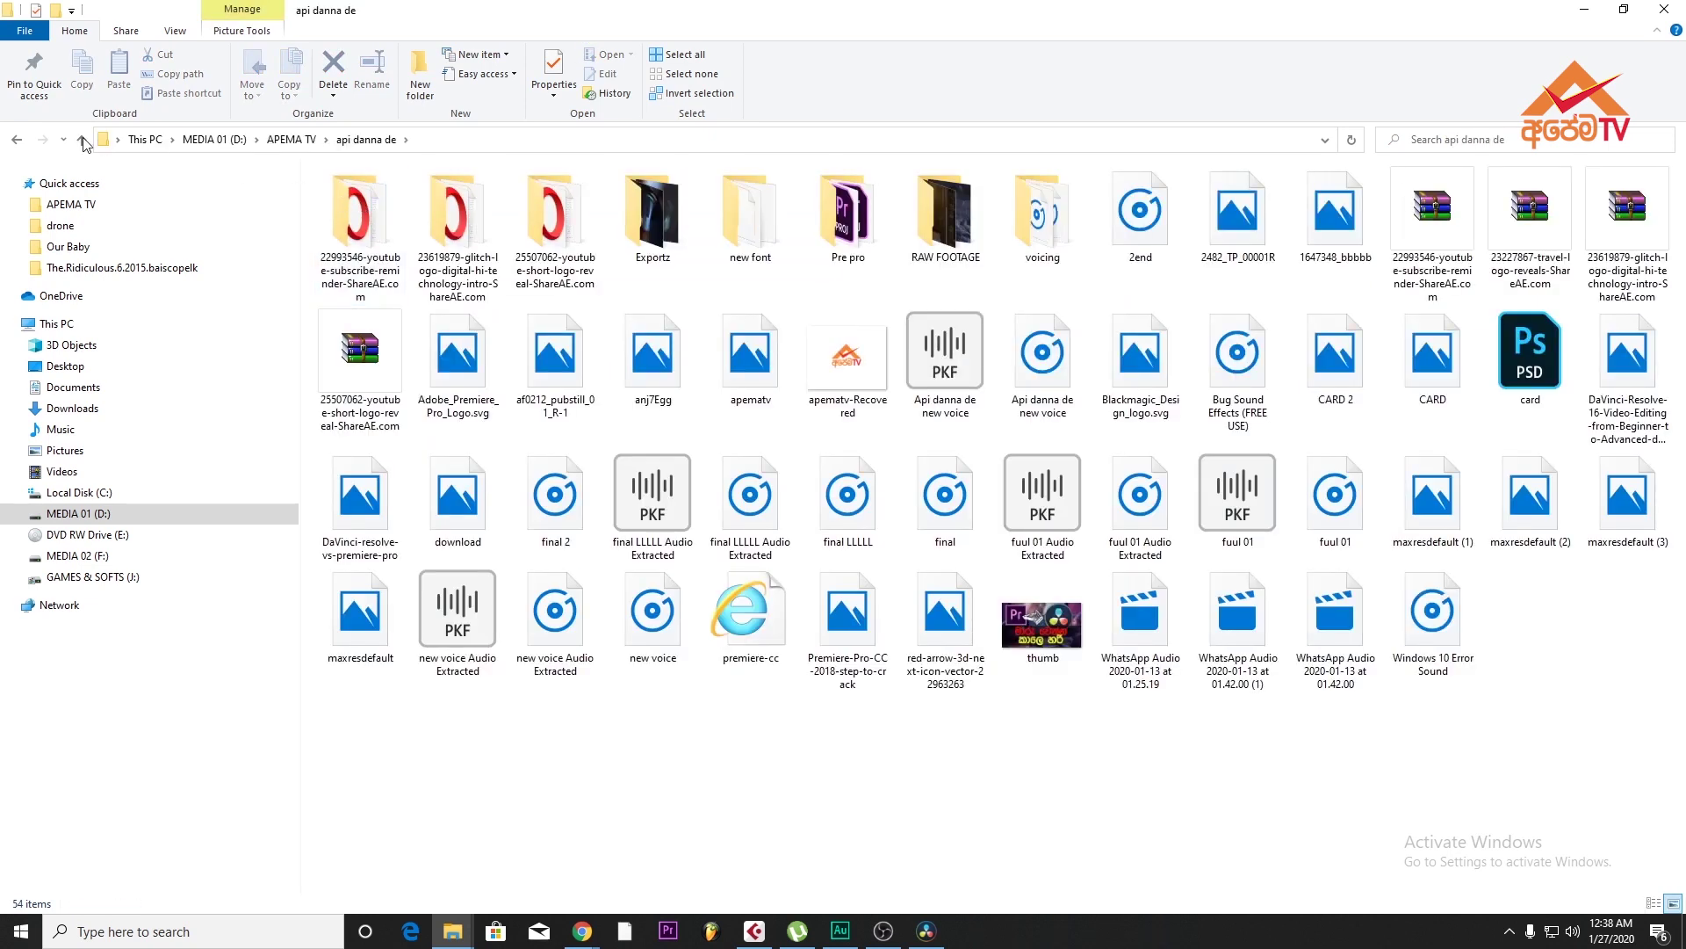
{"action": "double_click", "coordinate": [945, 215]}
{"action": "double_click", "coordinate": [314, 196]}
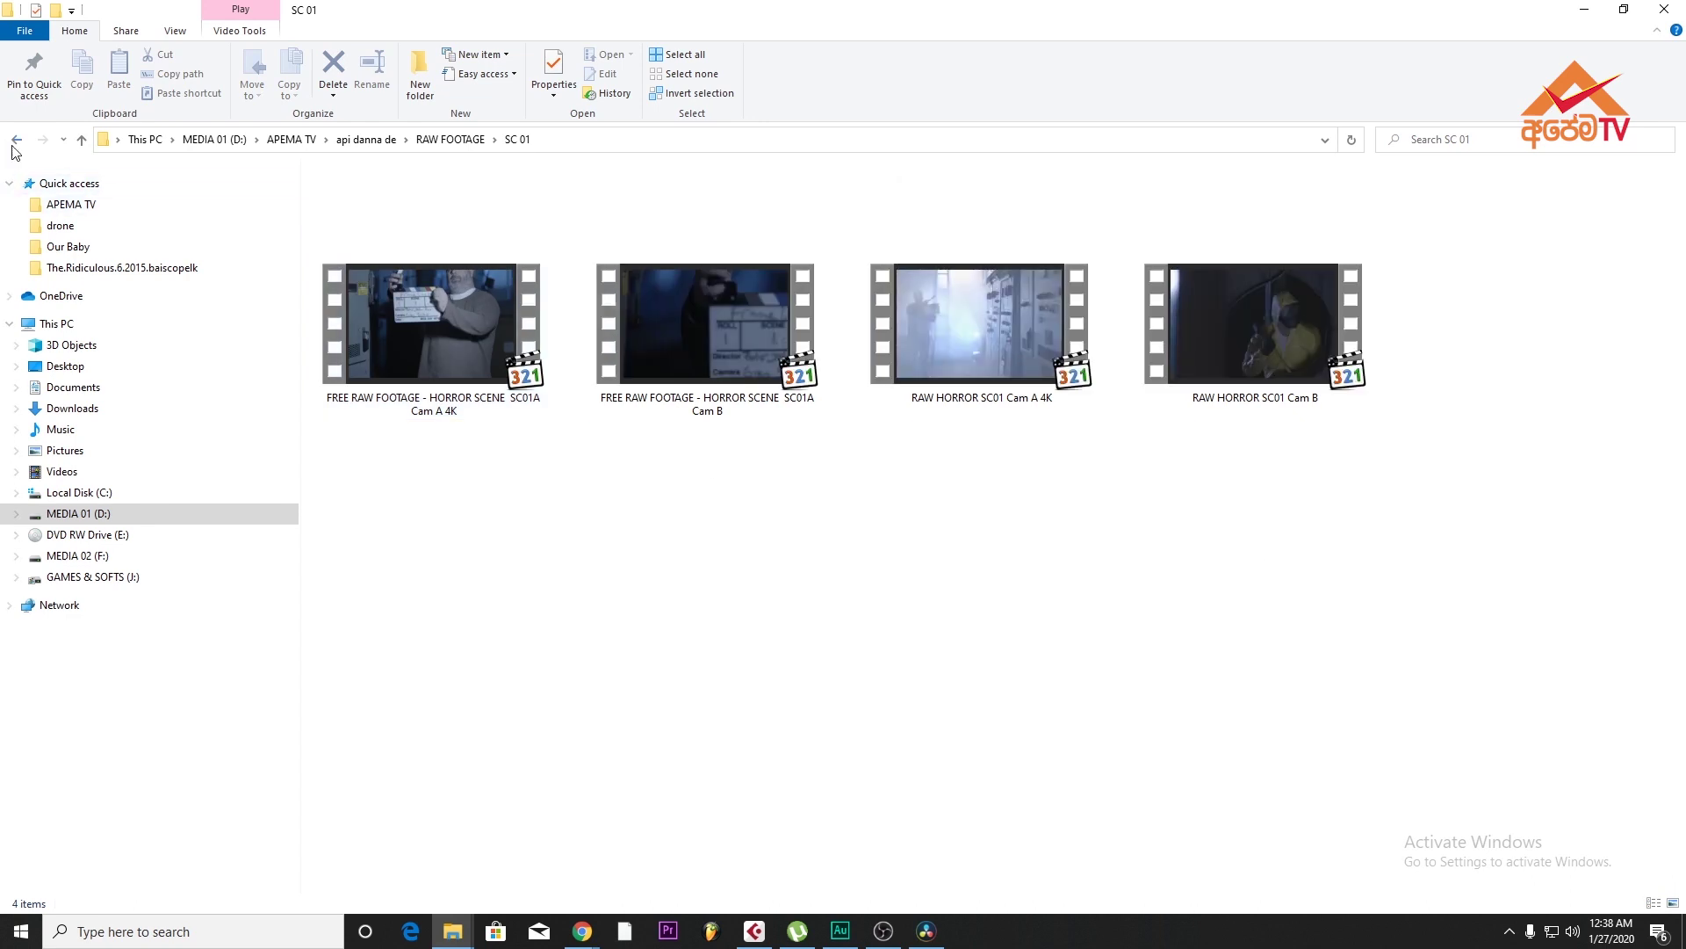
{"action": "left_click", "coordinate": [17, 140]}
{"action": "double_click", "coordinate": [317, 216]}
Drag the four SC 02 videos from Explorer into Resolve's Master bin
{"action": "left_click_drag", "start_coordinate": [834, 404], "coordinate": [334, 232]}
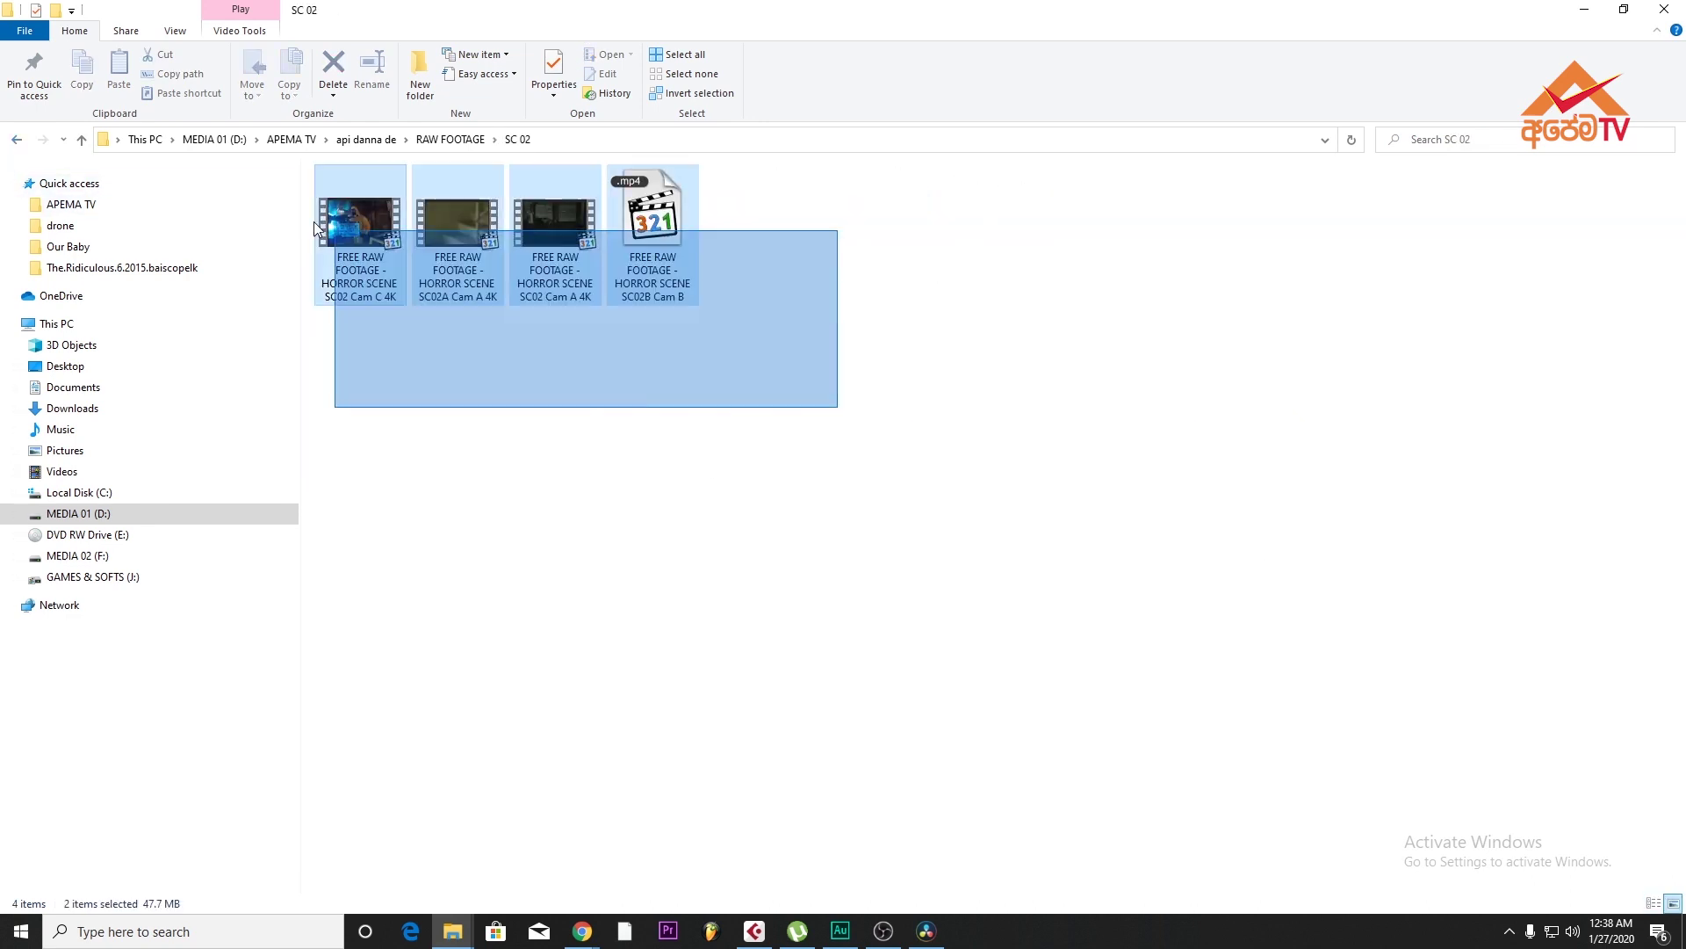
{"action": "left_click_drag", "start_coordinate": [685, 9], "coordinate": [636, 606]}
{"action": "left_click_drag", "start_coordinate": [620, 804], "coordinate": [636, 571]}
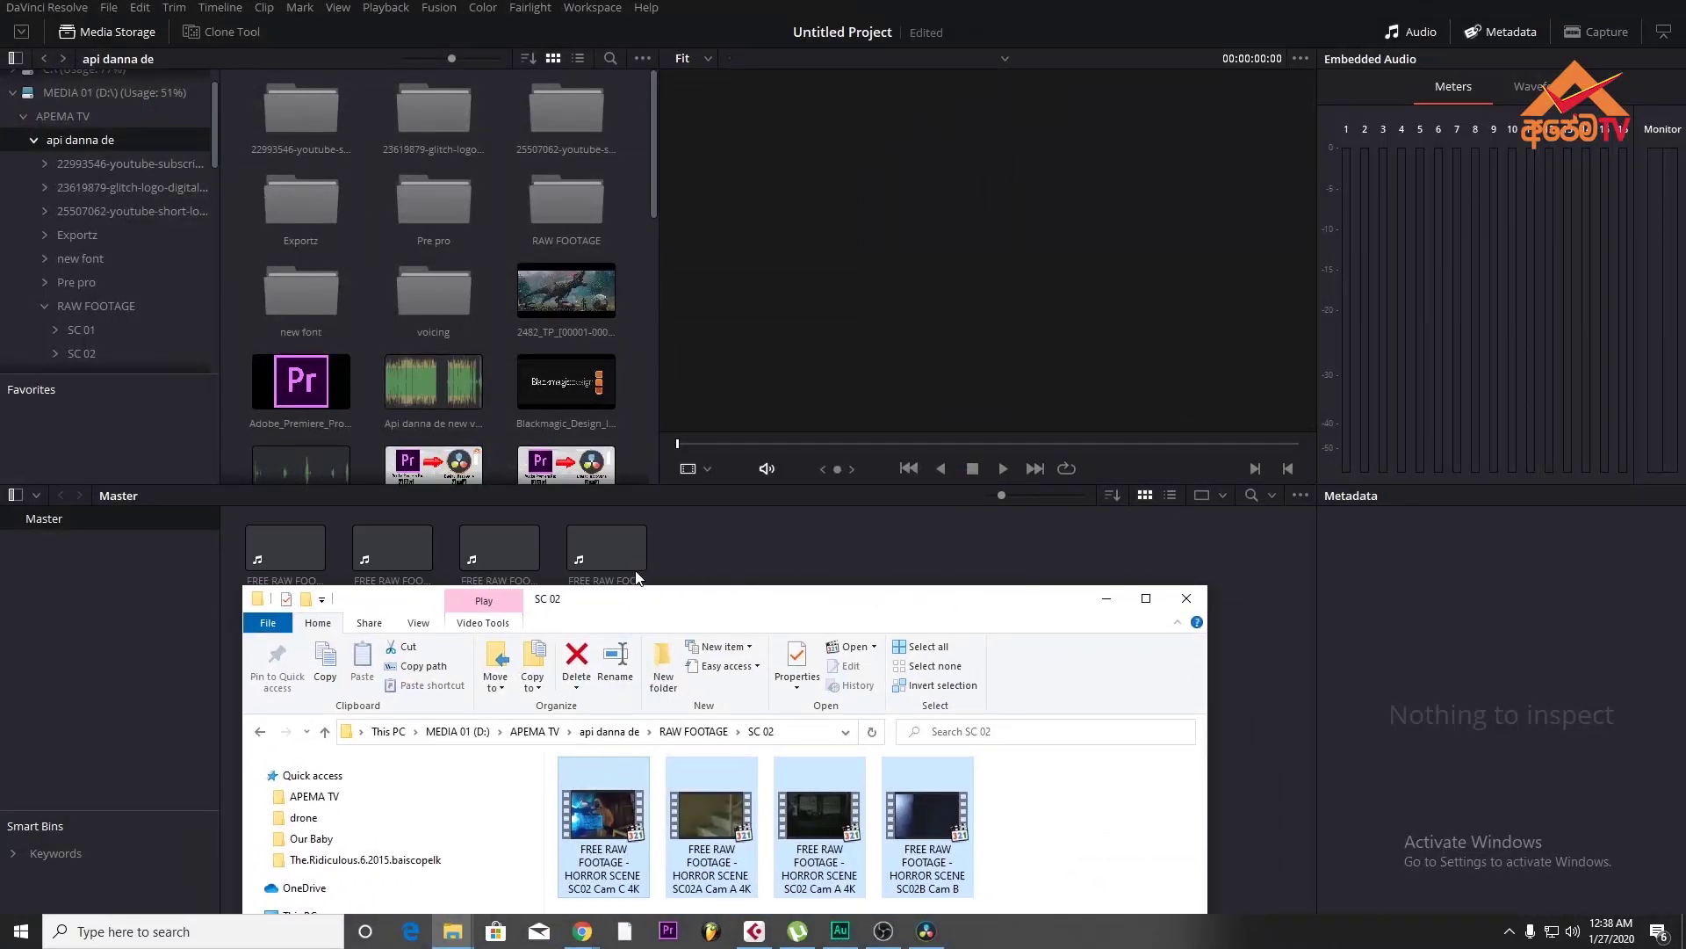
Bring Resolve forward, box-select the four Master bin clips, then clear the selection
{"action": "left_click", "coordinate": [725, 552]}
{"action": "left_click_drag", "start_coordinate": [861, 682], "coordinate": [236, 519]}
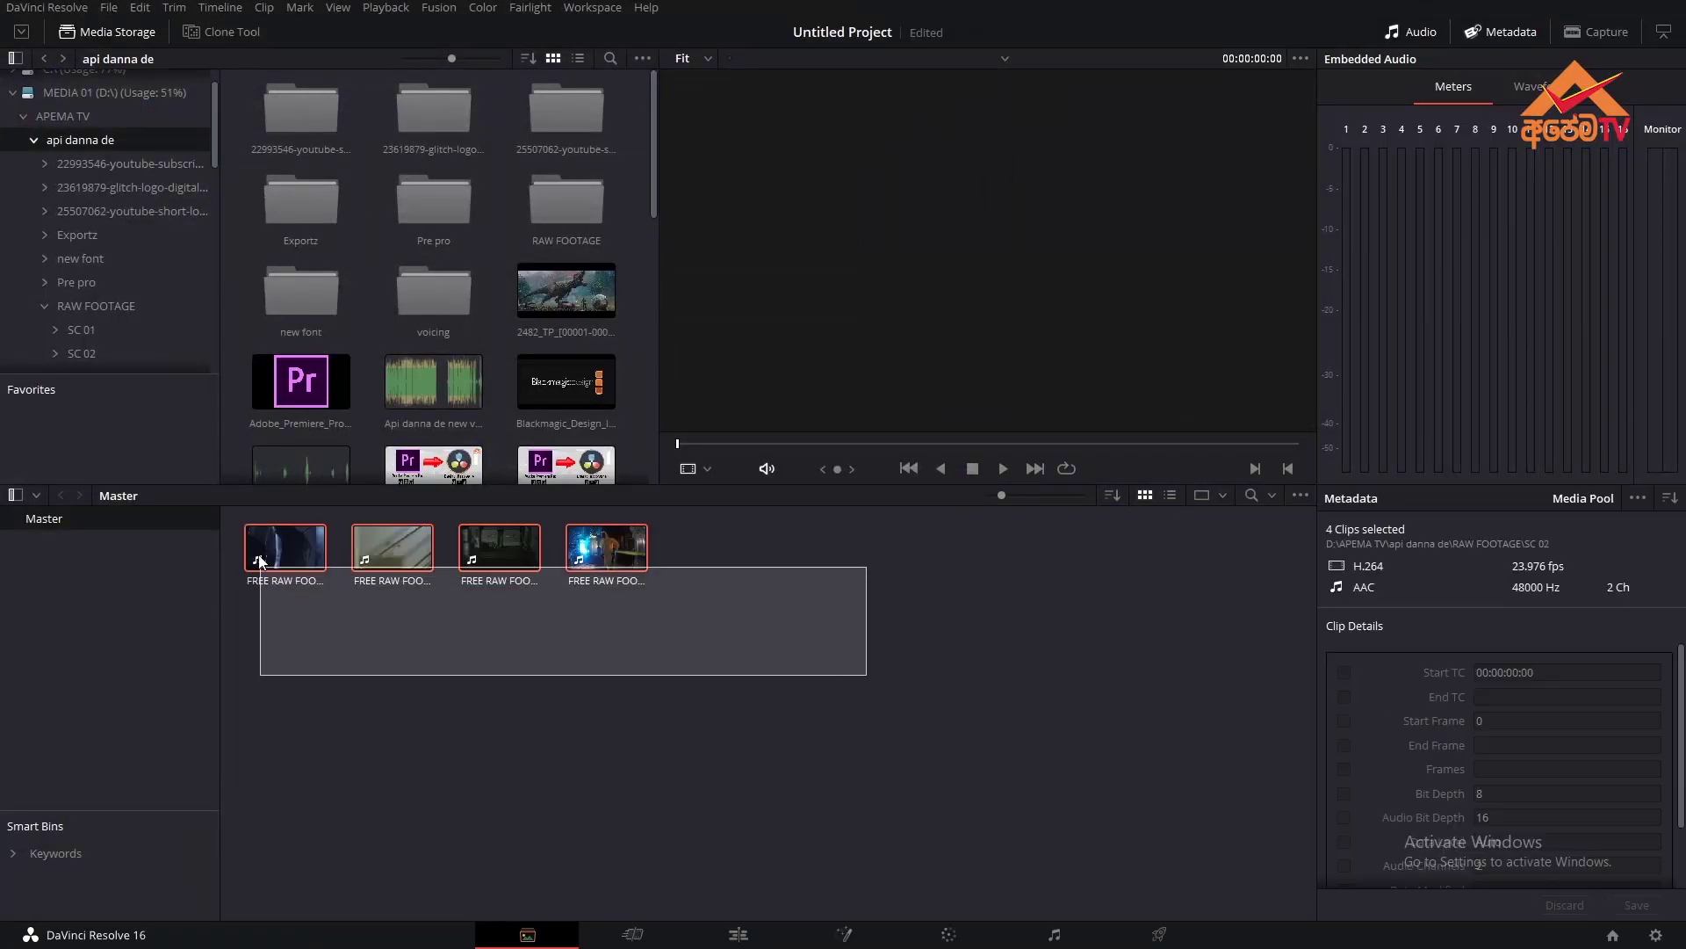
{"action": "left_click_drag", "start_coordinate": [681, 681], "coordinate": [246, 523]}
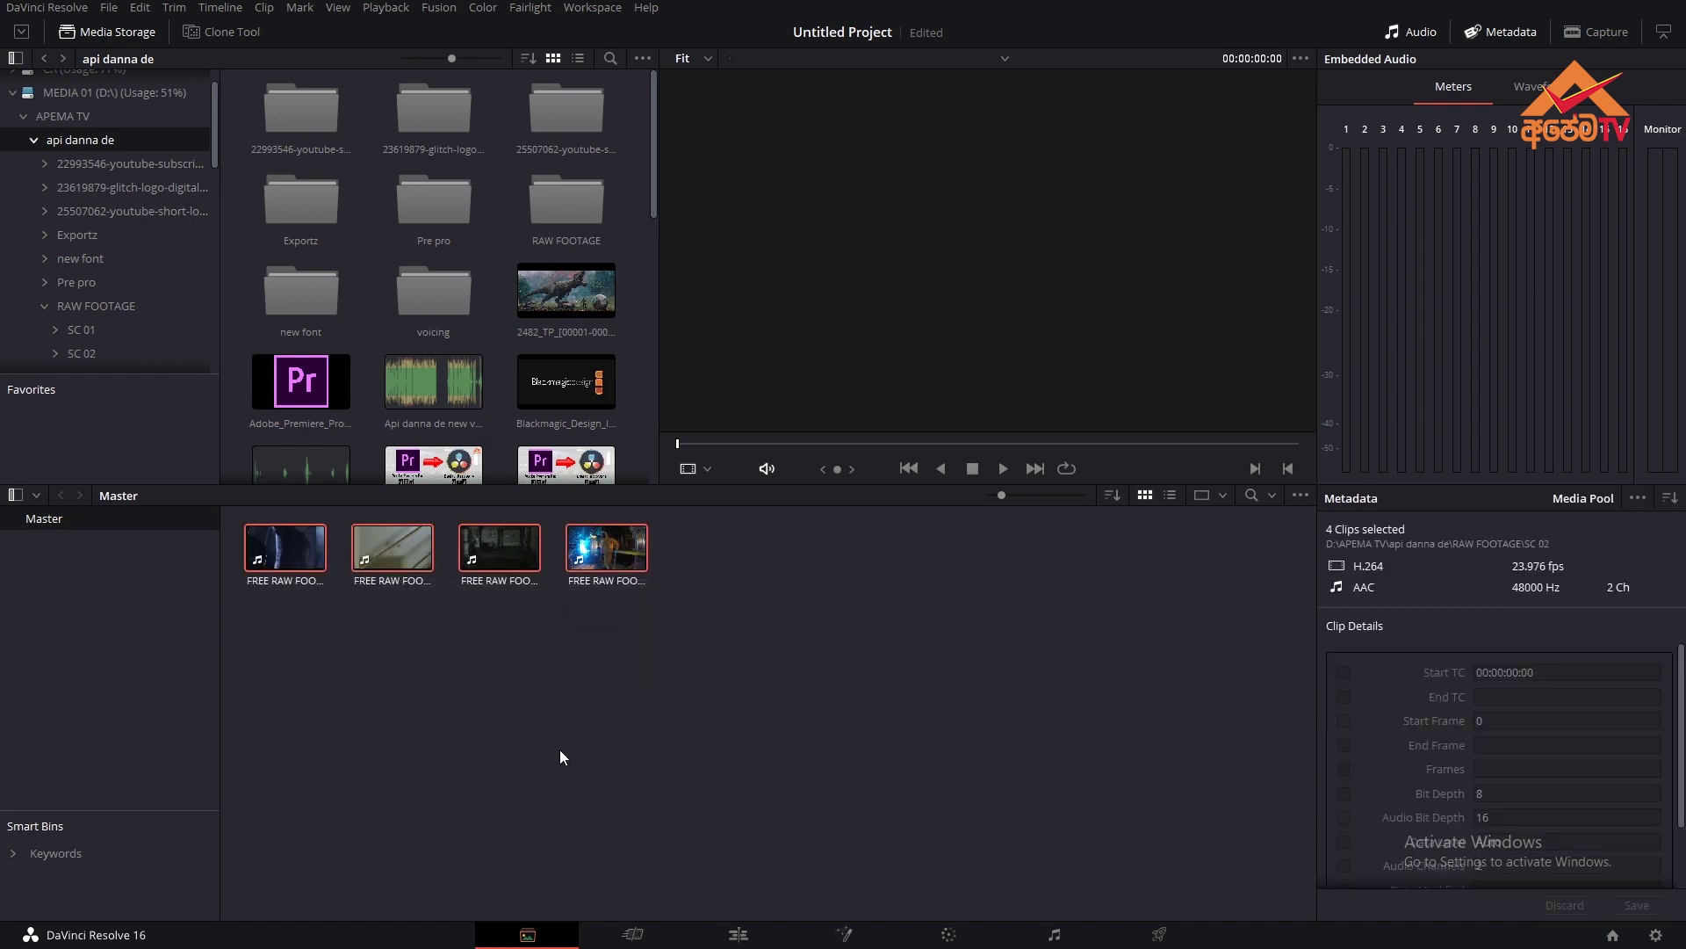
{"action": "left_click", "coordinate": [606, 856]}
On the Cut page, view each of the four clips from SC02B Cam B through SC02 Cam C 4K
{"action": "left_click", "coordinate": [636, 938]}
{"action": "left_click", "coordinate": [72, 161]}
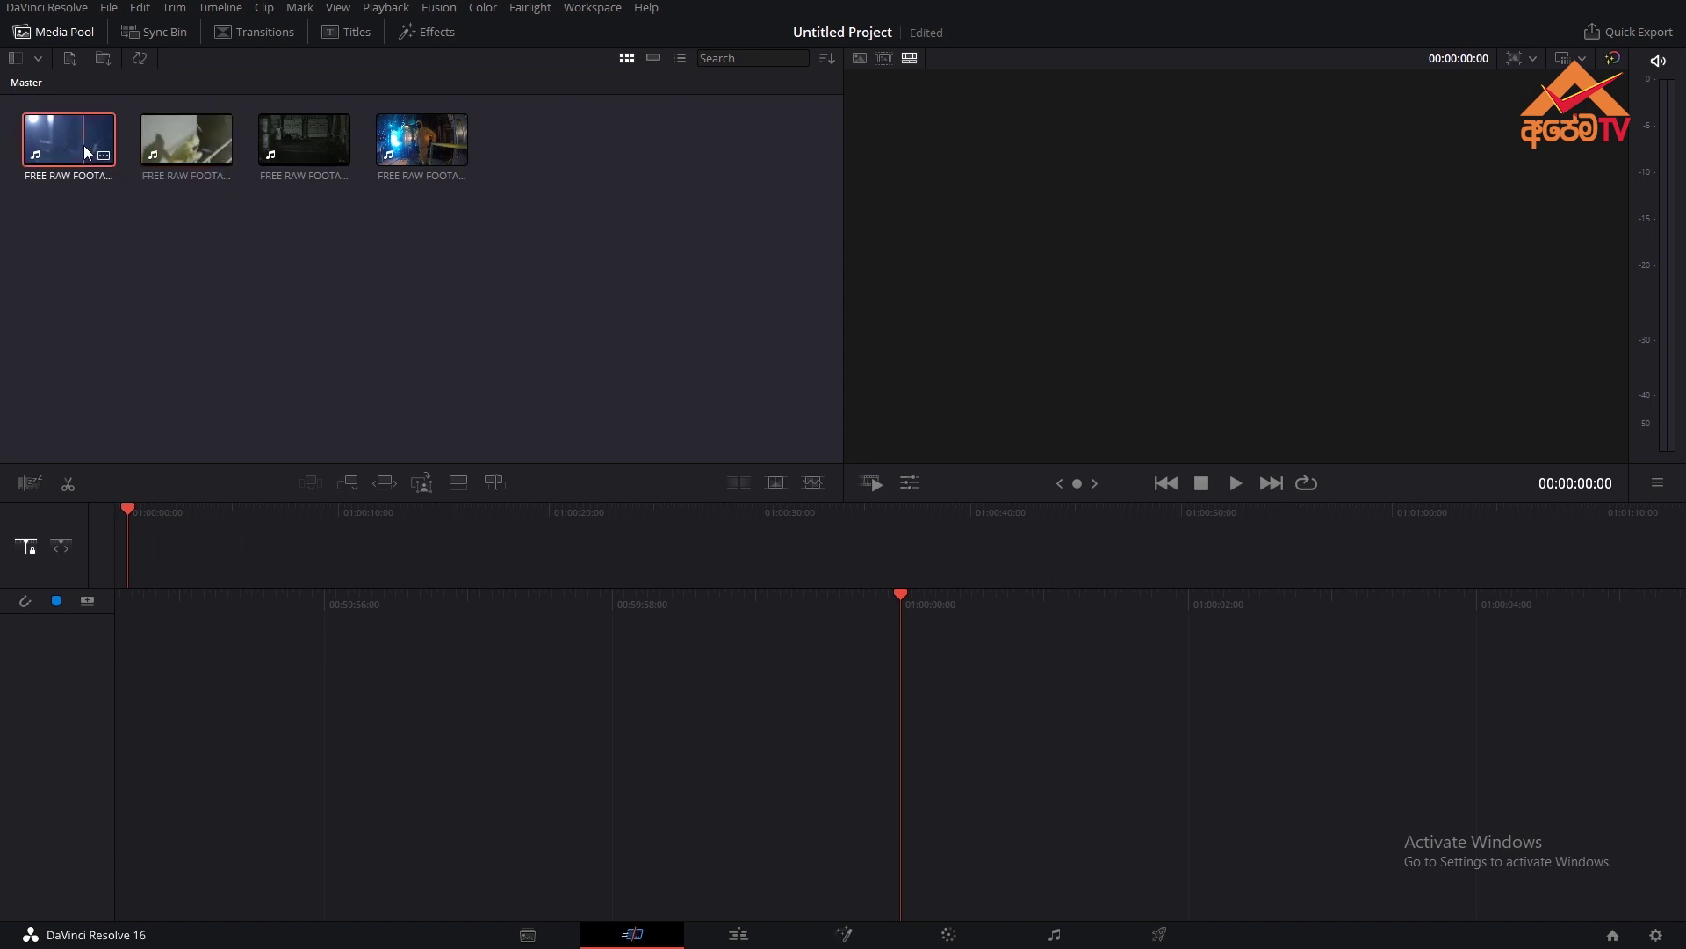
{"action": "left_click", "coordinate": [82, 145]}
{"action": "left_click", "coordinate": [219, 145]}
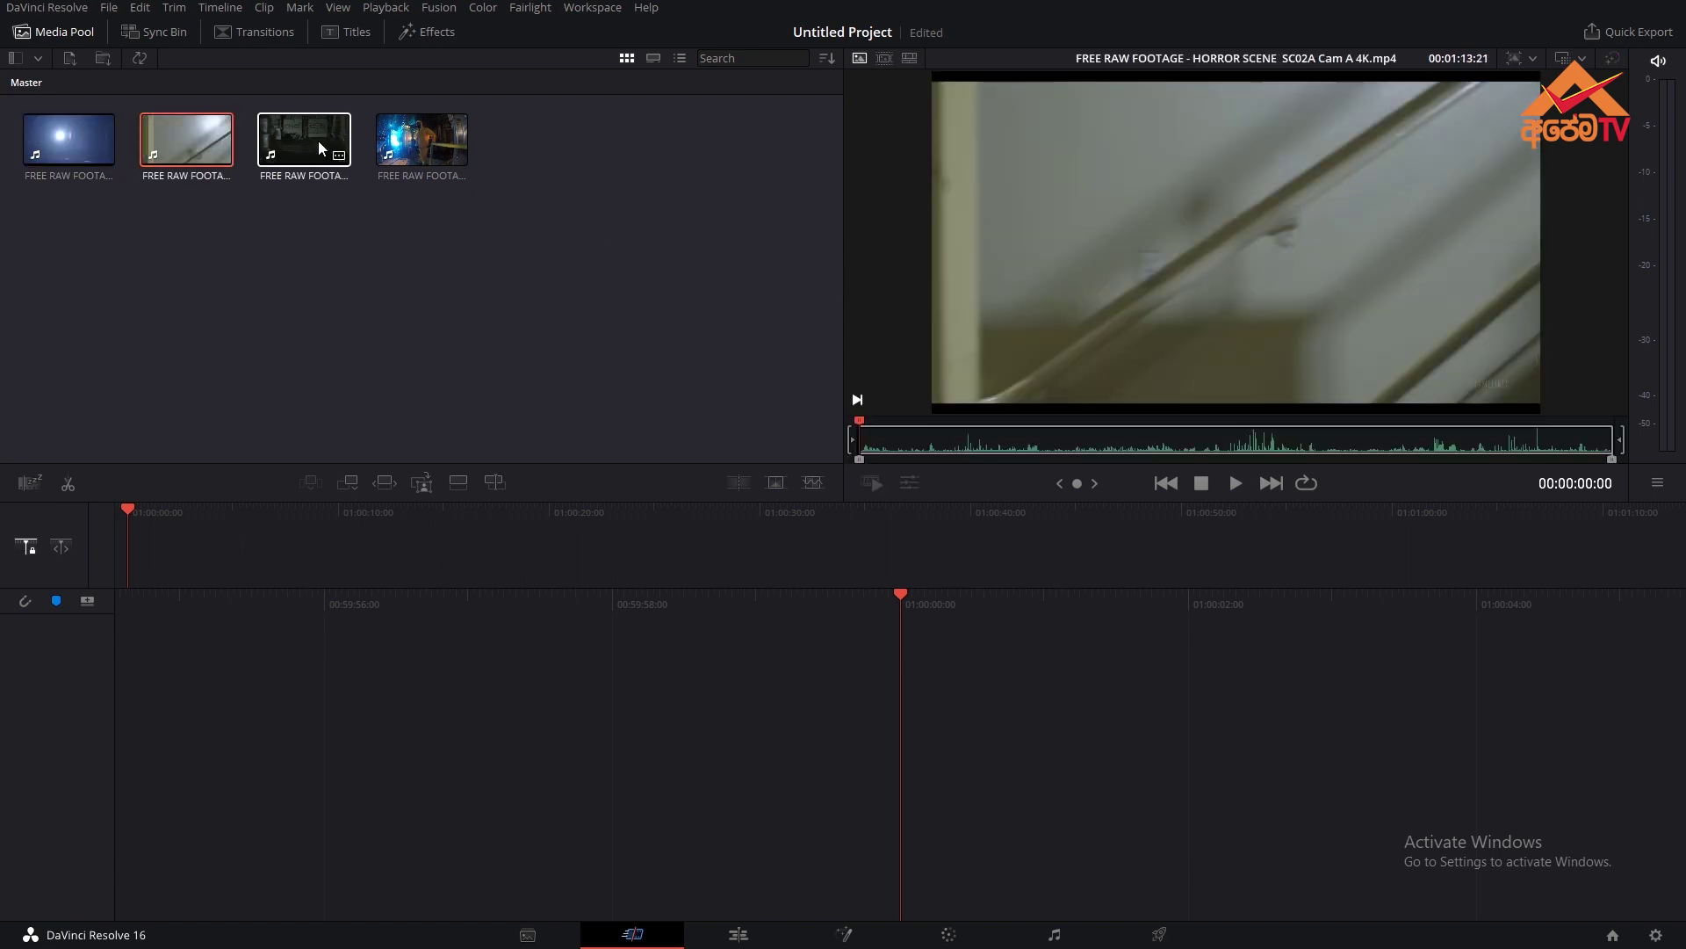
{"action": "left_click", "coordinate": [338, 150]}
{"action": "left_click", "coordinate": [444, 151]}
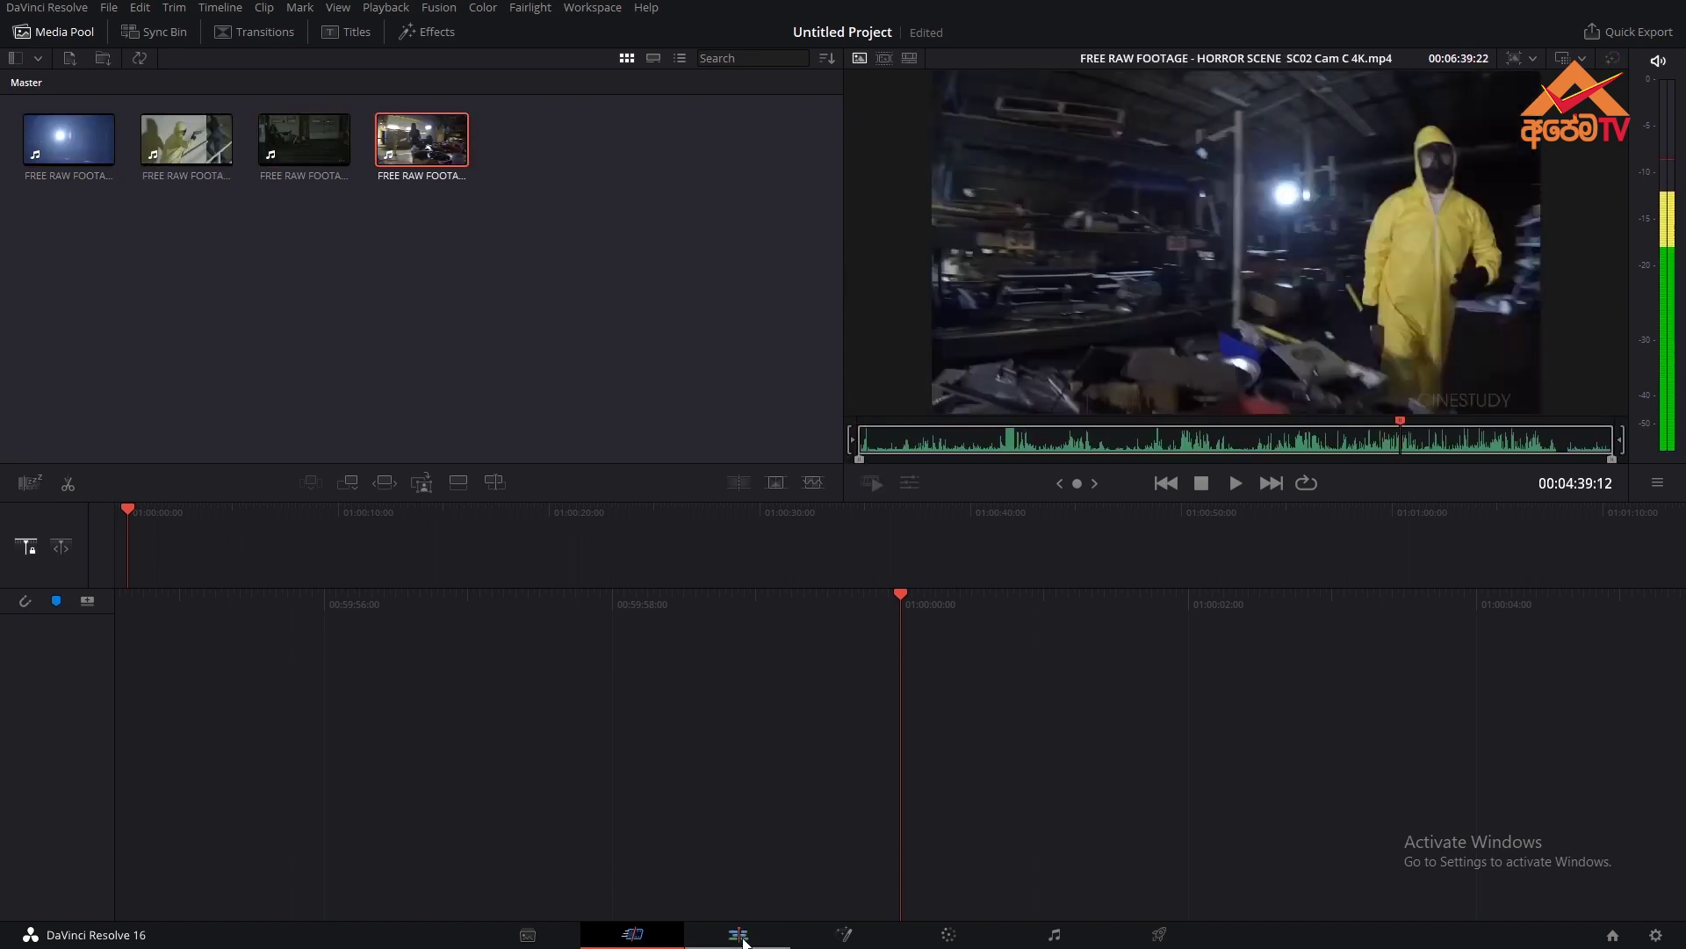
{"action": "left_click", "coordinate": [738, 935]}
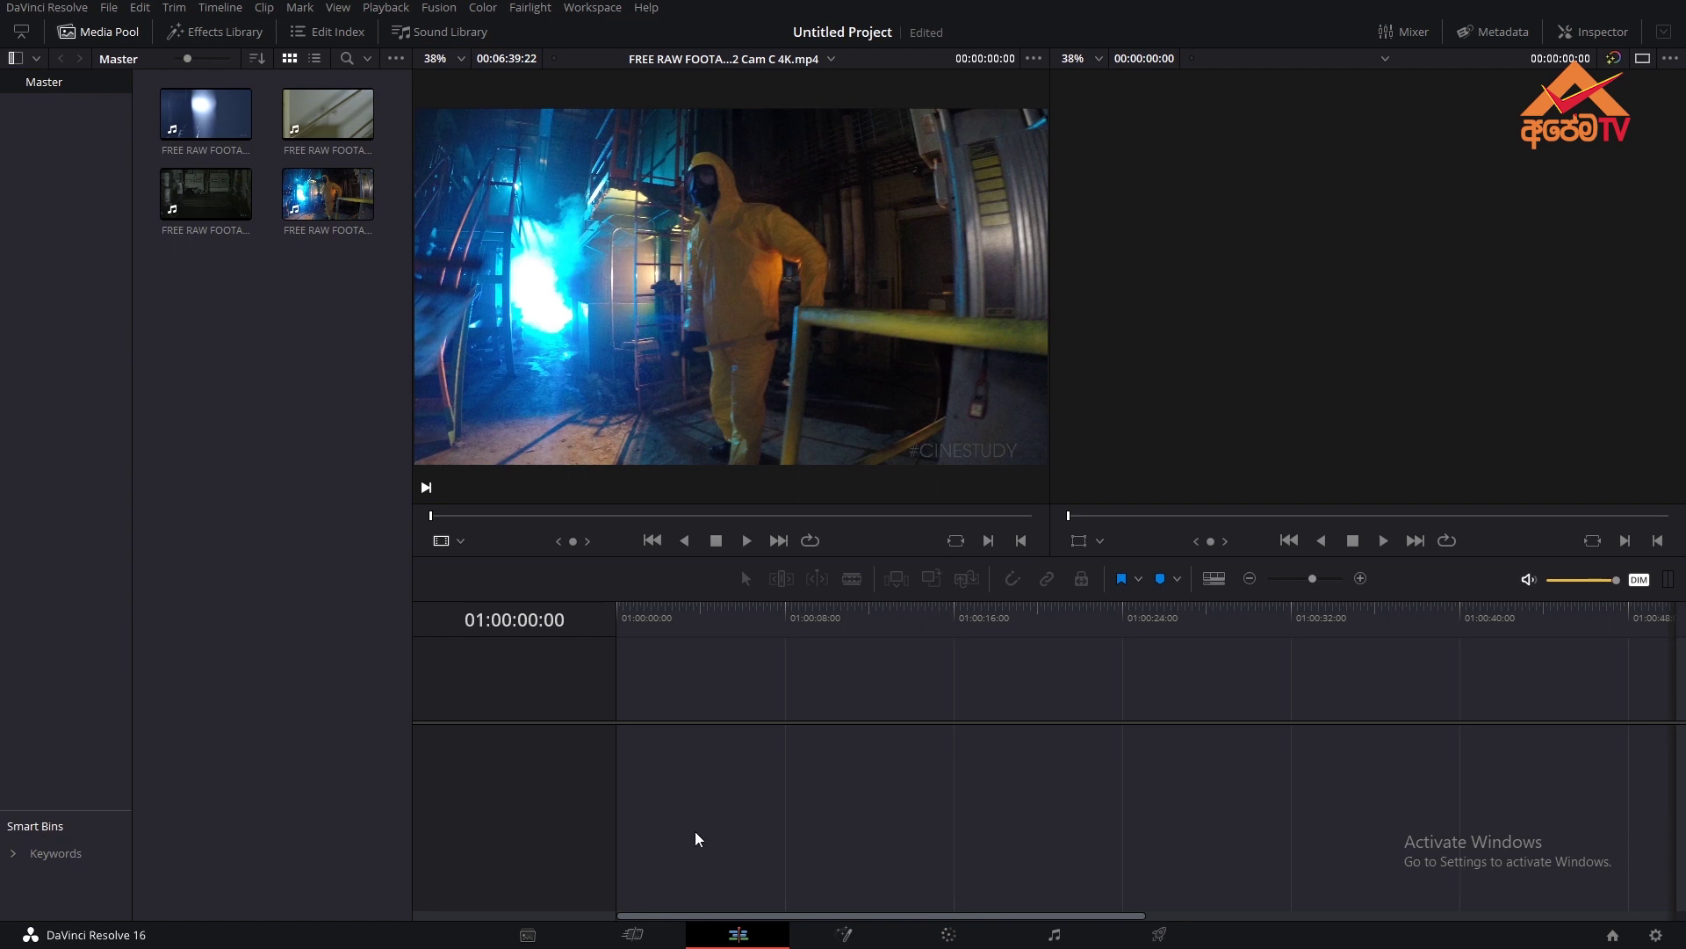
{"action": "left_click", "coordinate": [559, 938]}
{"action": "left_click", "coordinate": [632, 936]}
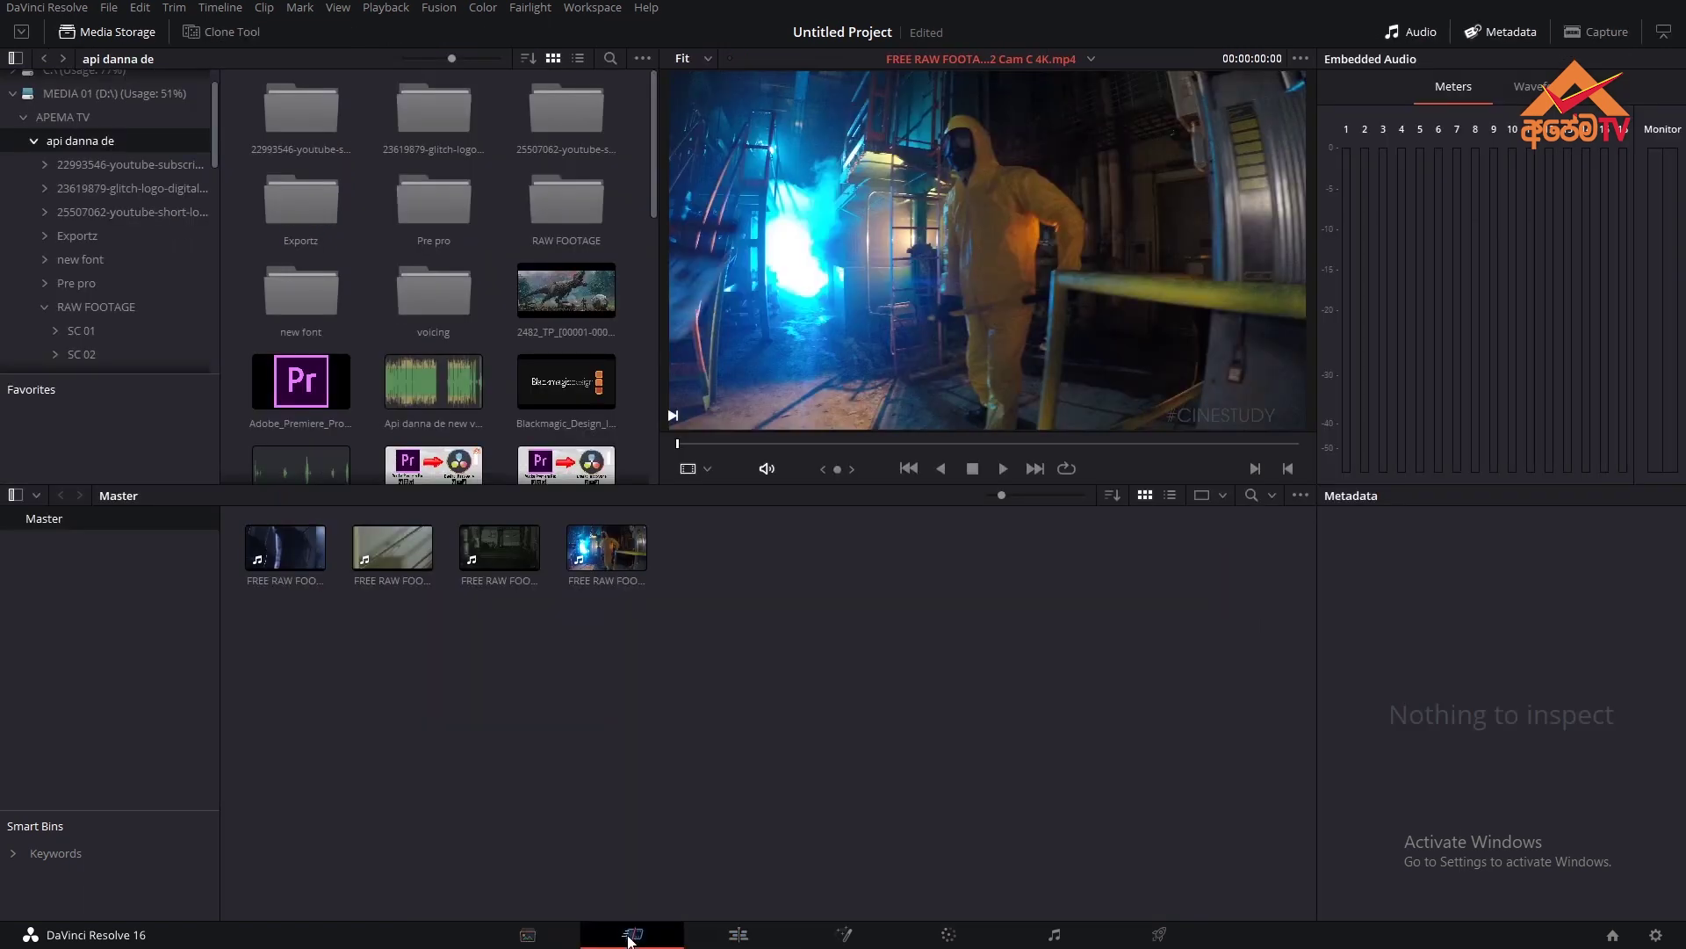
{"action": "left_click", "coordinate": [534, 937]}
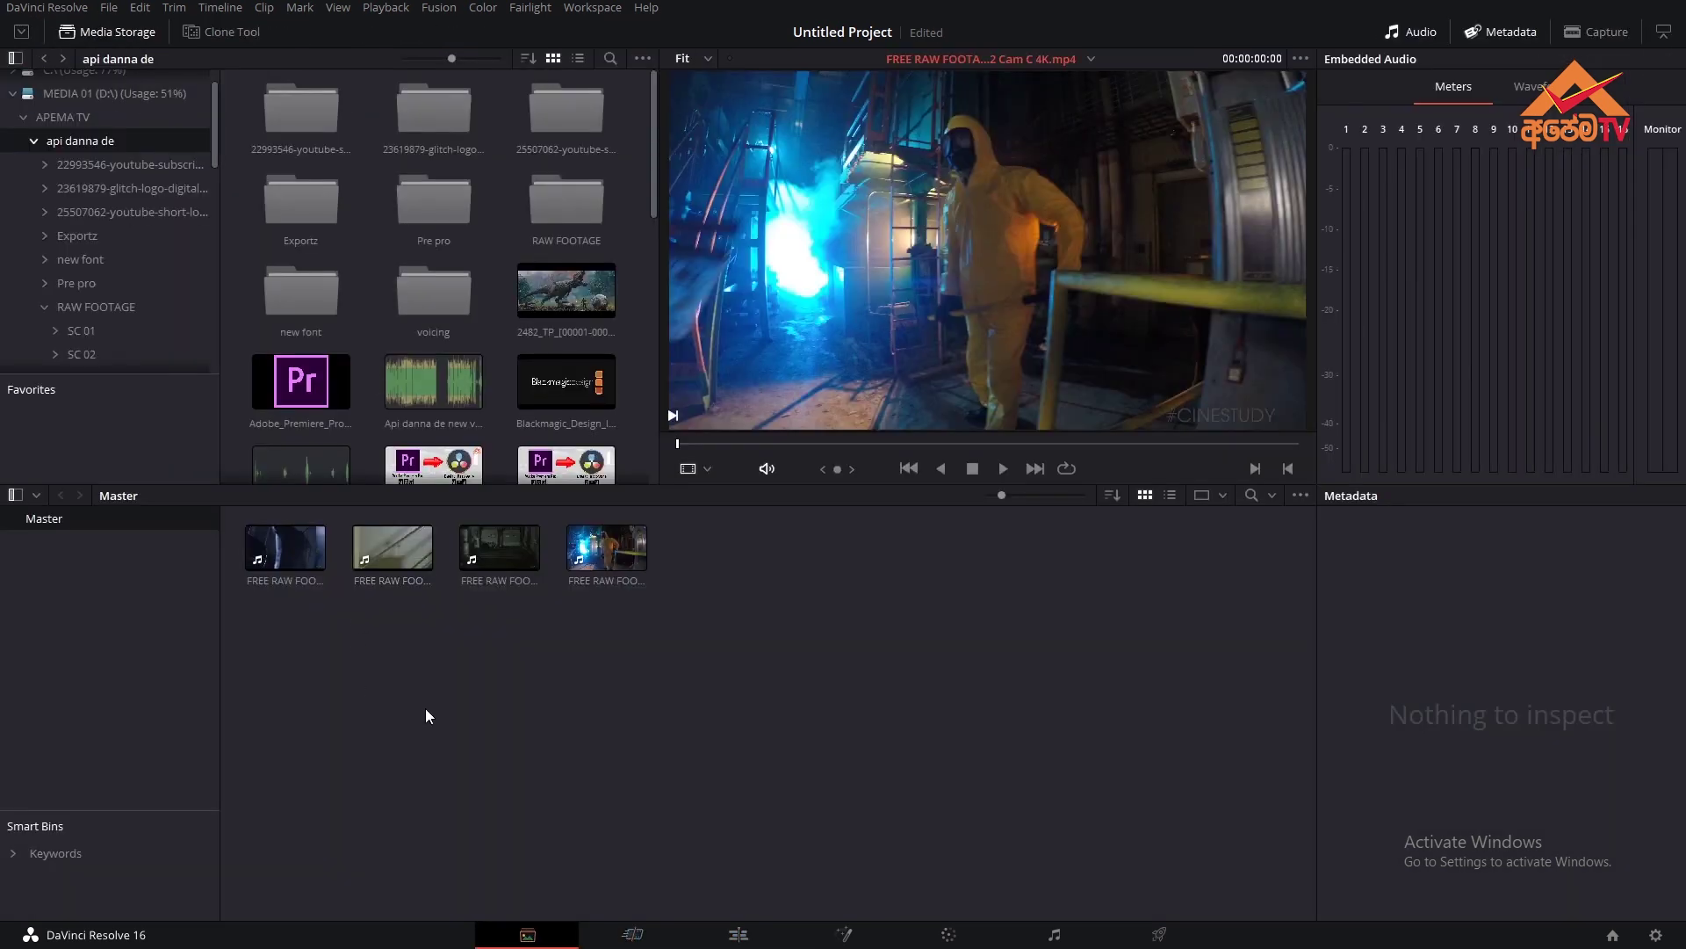
{"action": "left_click_drag", "start_coordinate": [833, 696], "coordinate": [279, 543]}
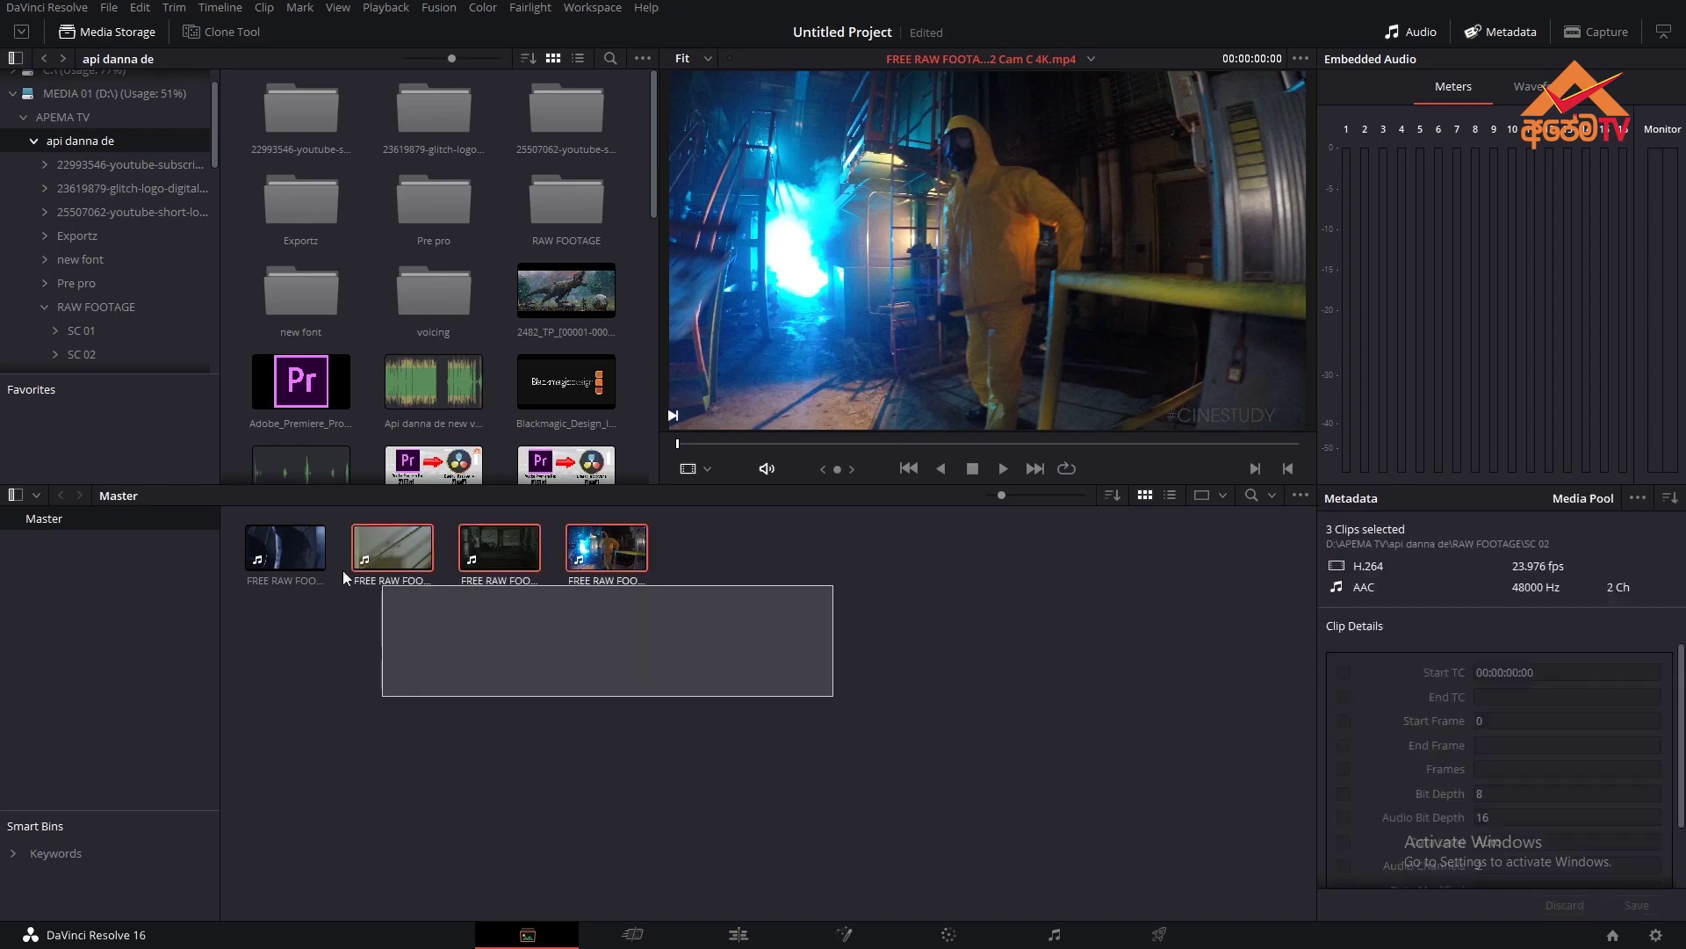
{"action": "left_click", "coordinate": [450, 636]}
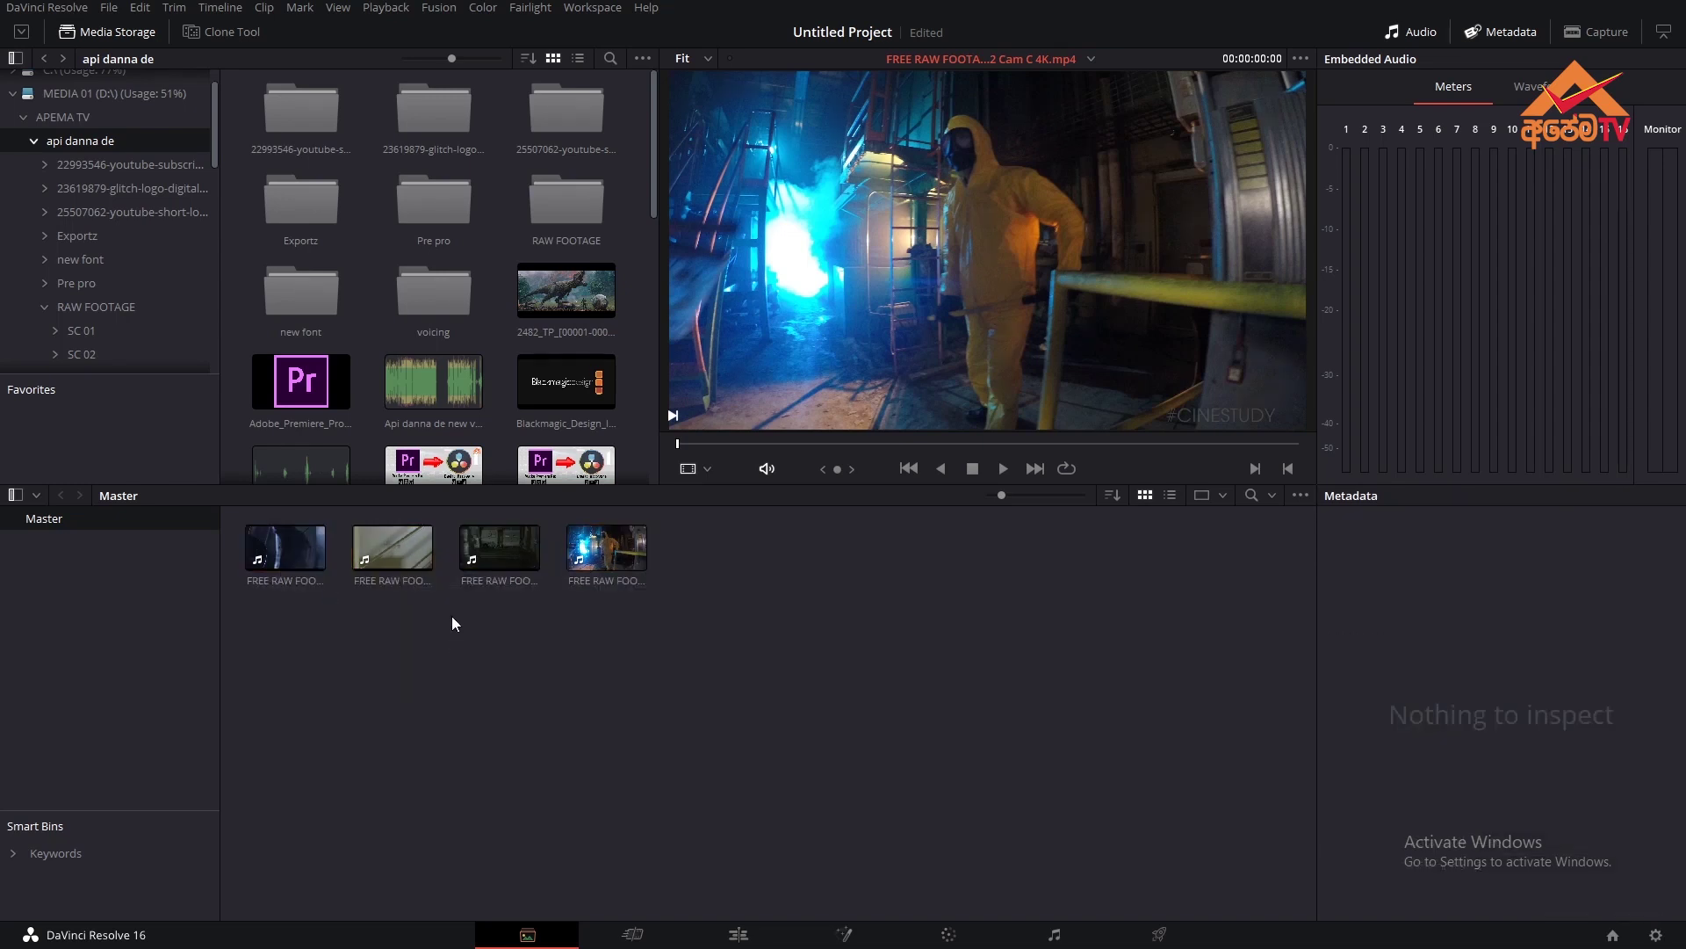
{"action": "left_click_drag", "start_coordinate": [811, 708], "coordinate": [244, 524]}
{"action": "left_click", "coordinate": [671, 757]}
{"action": "left_click", "coordinate": [736, 936]}
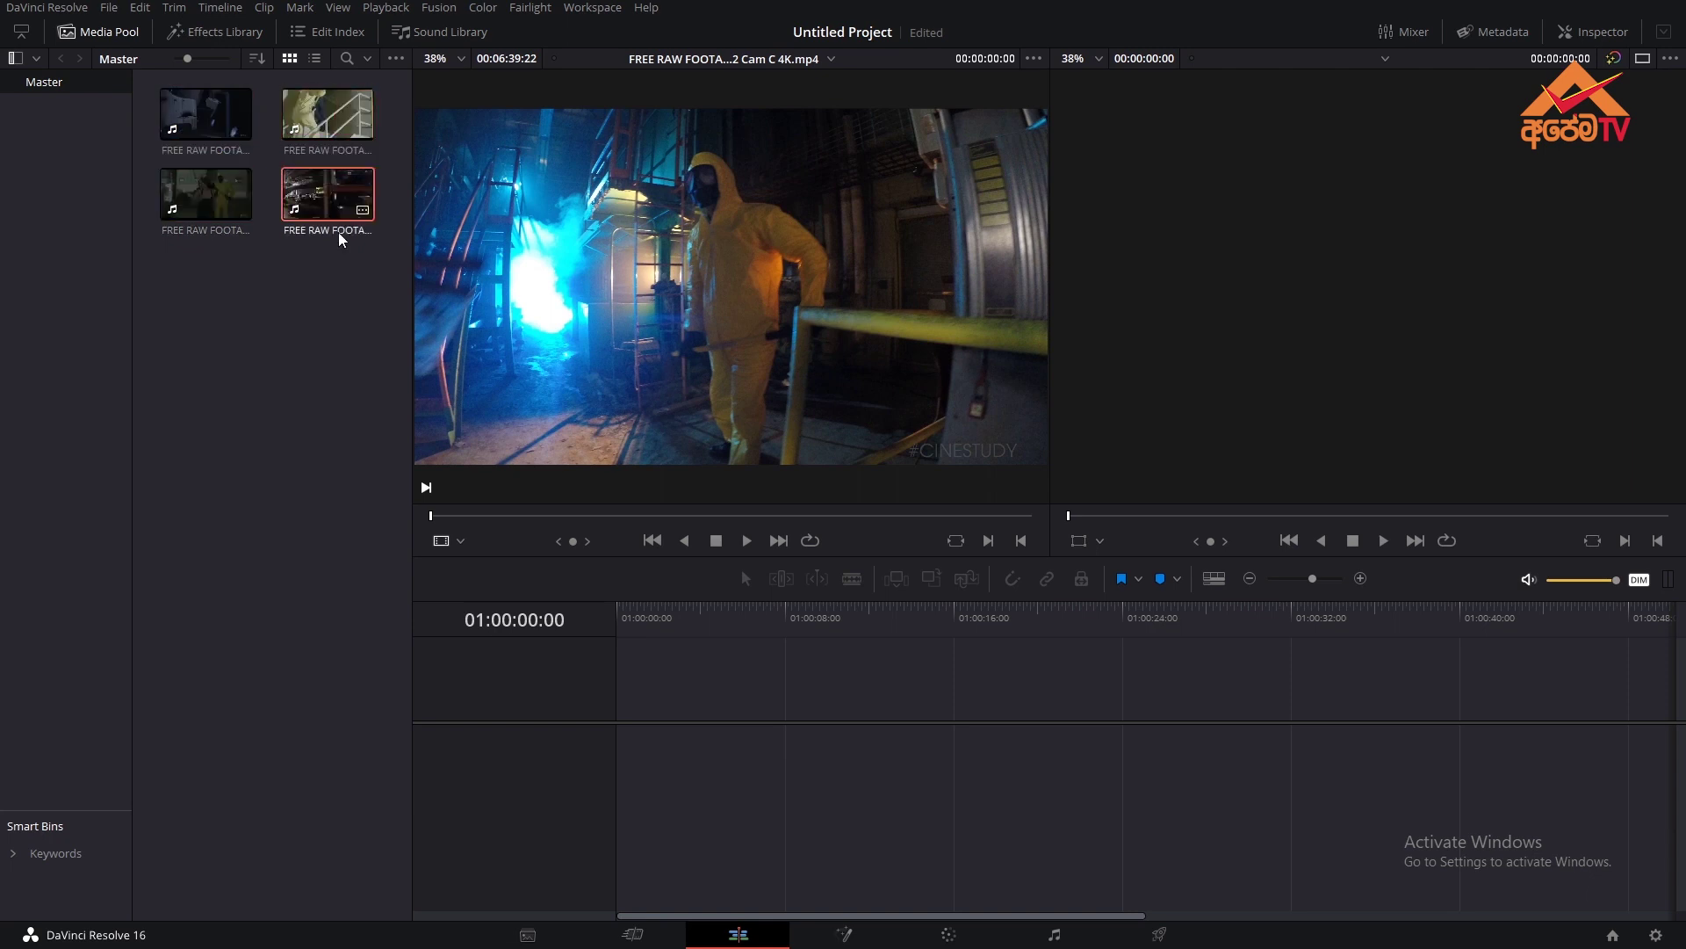
Create a new empty timeline with more video tracks and three audio tracks, named TEST
{"action": "right_click", "coordinate": [234, 301]}
{"action": "mouse_move", "coordinate": [264, 308]}
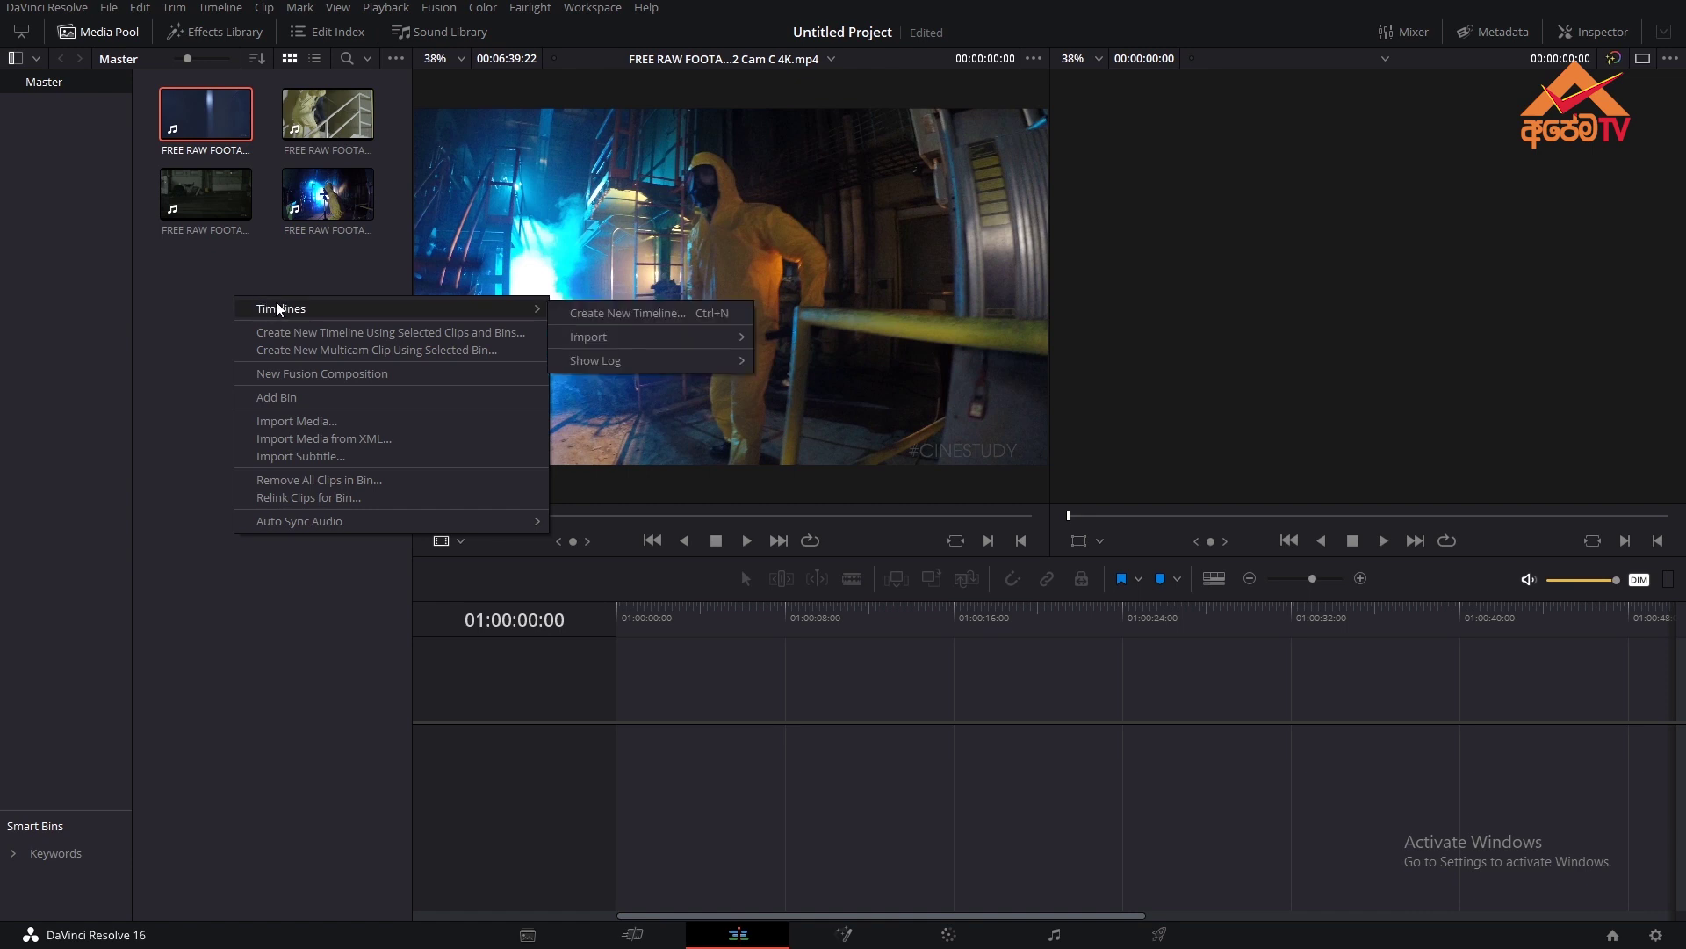
{"action": "left_click", "coordinate": [570, 312]}
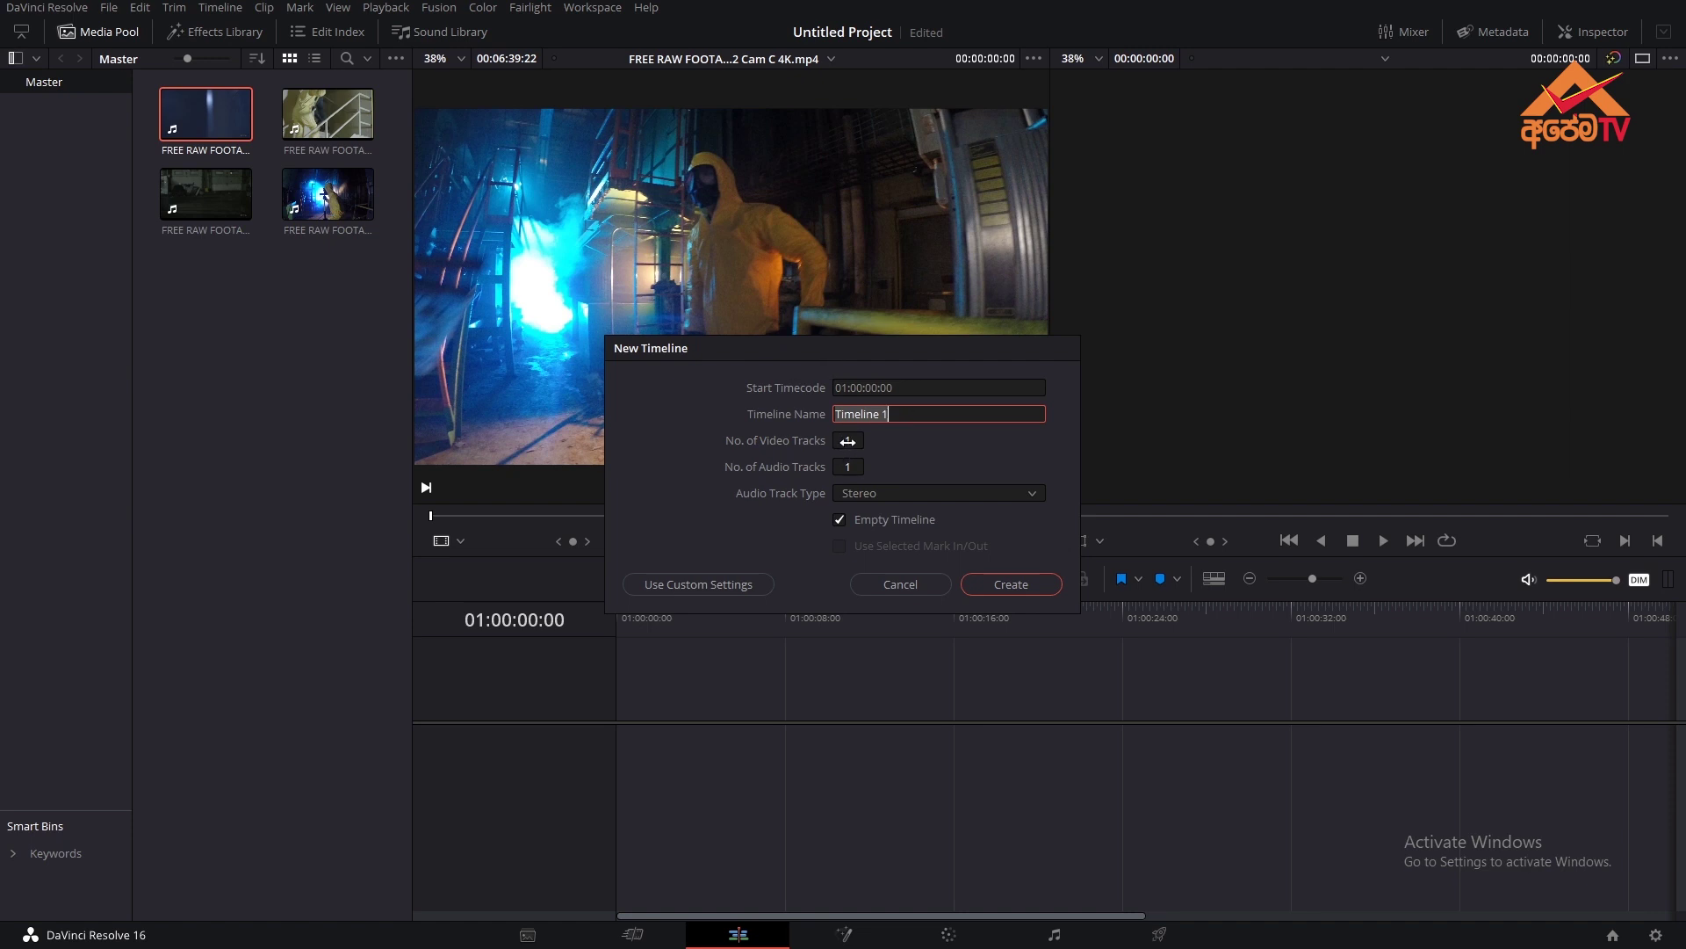
{"action": "left_click_drag", "start_coordinate": [848, 441], "coordinate": [870, 439]}
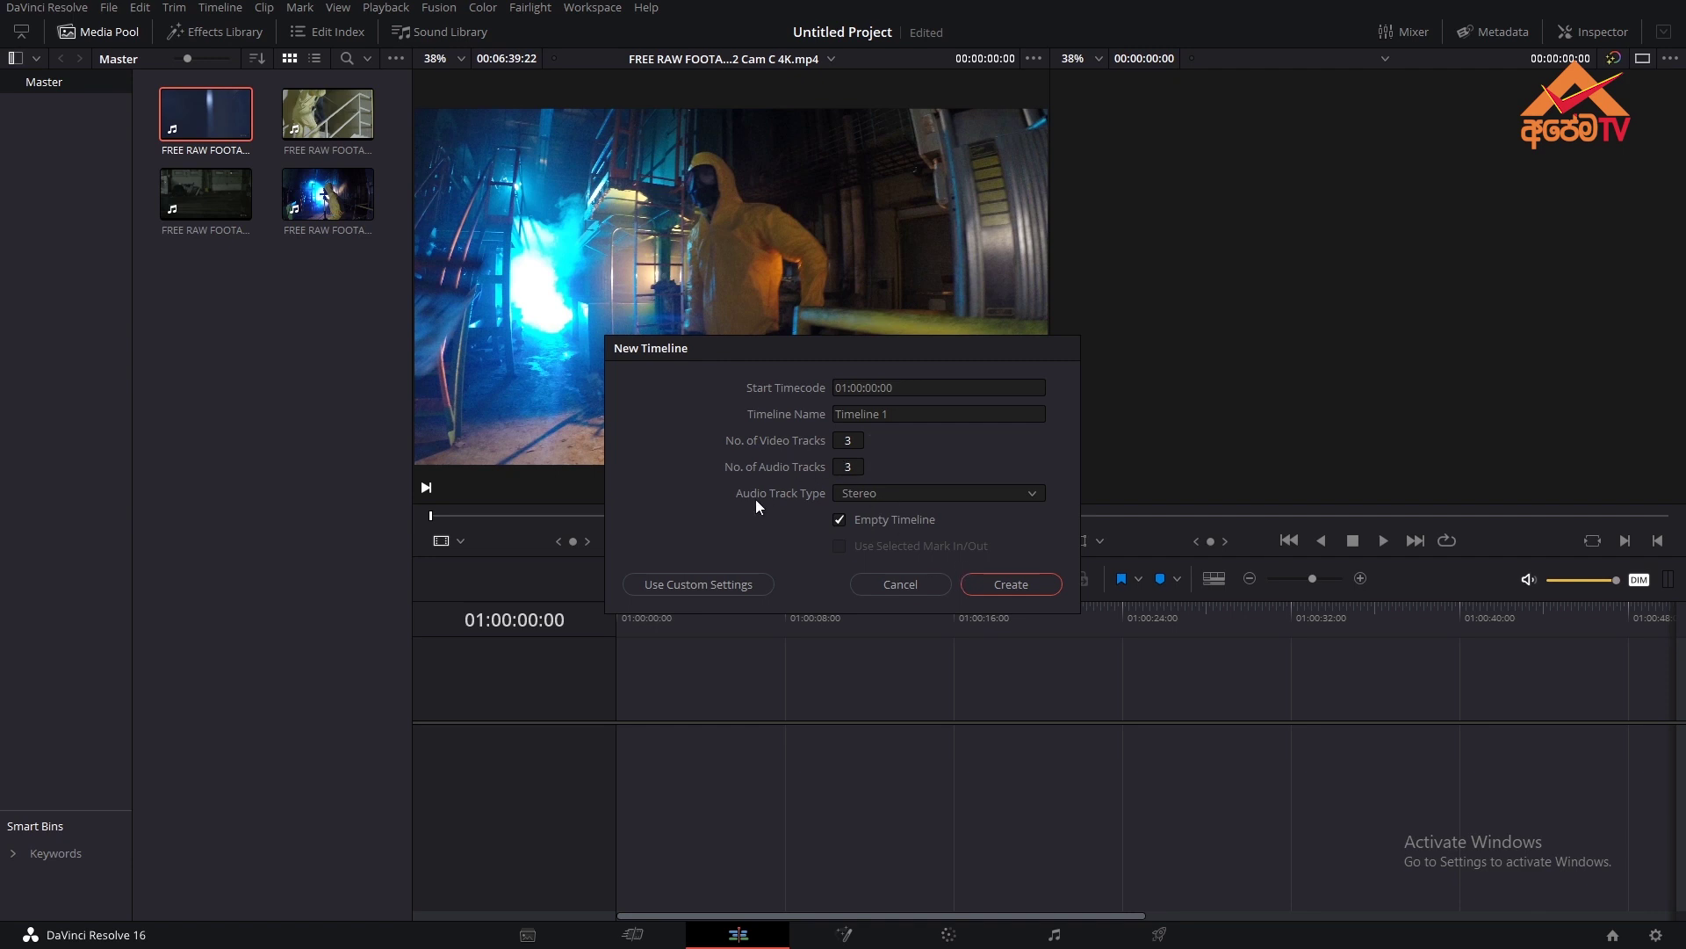
{"action": "left_click", "coordinate": [996, 594]}
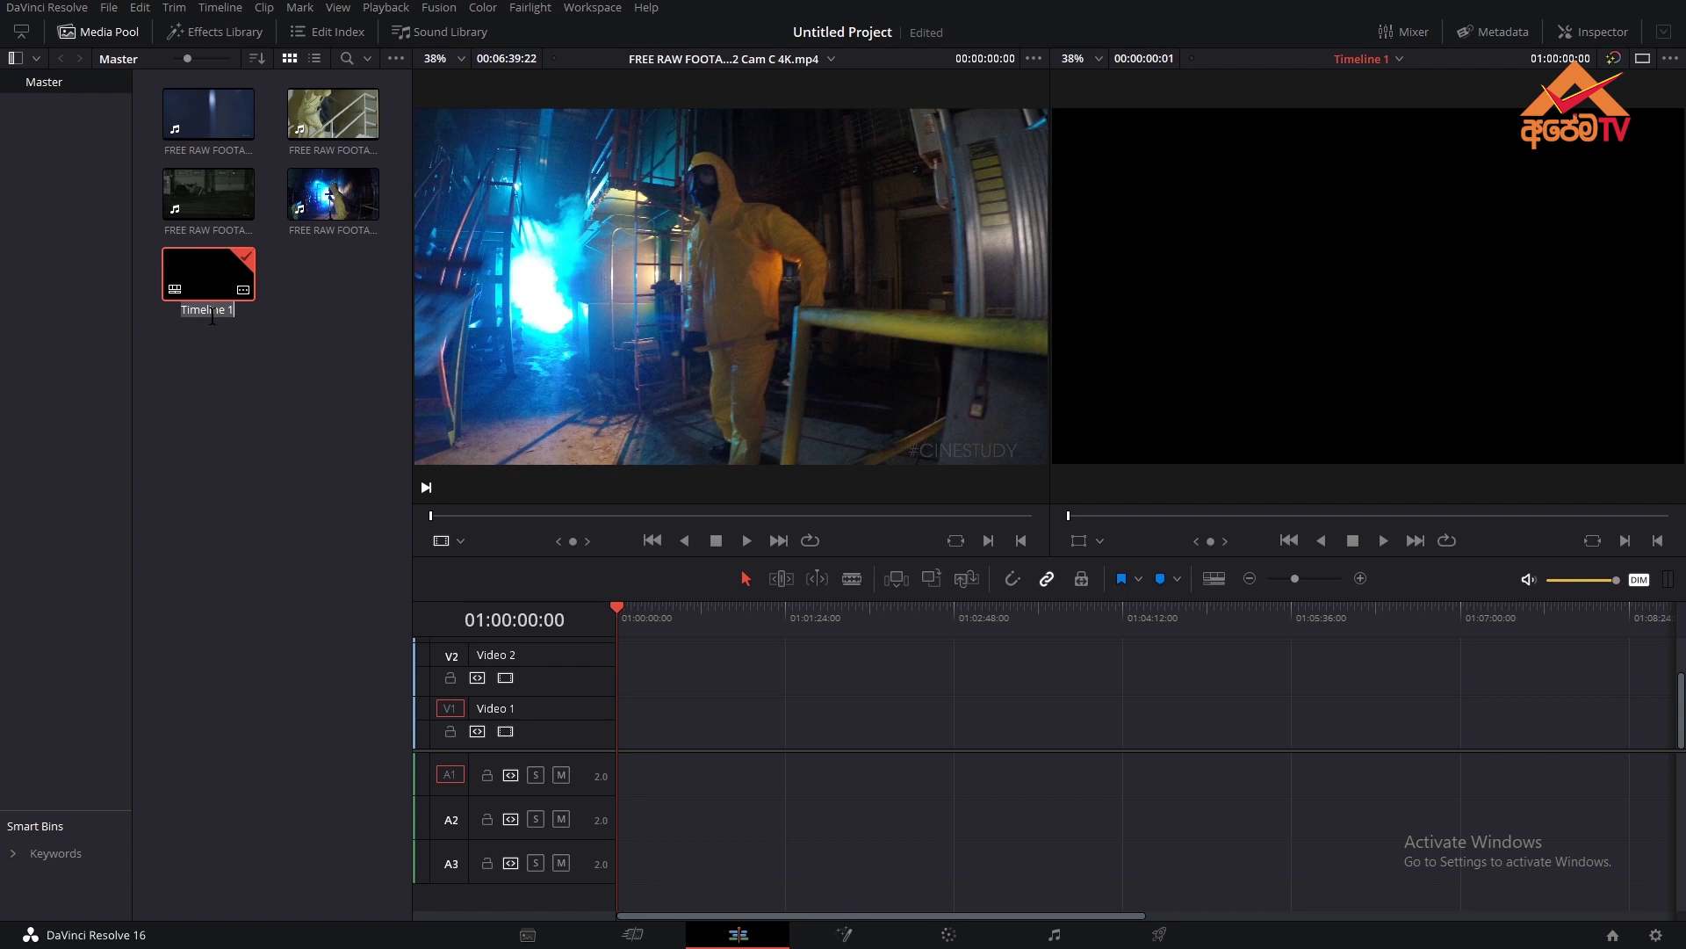
{"action": "type", "text": "TEST"}
{"action": "key", "text": "Return"}
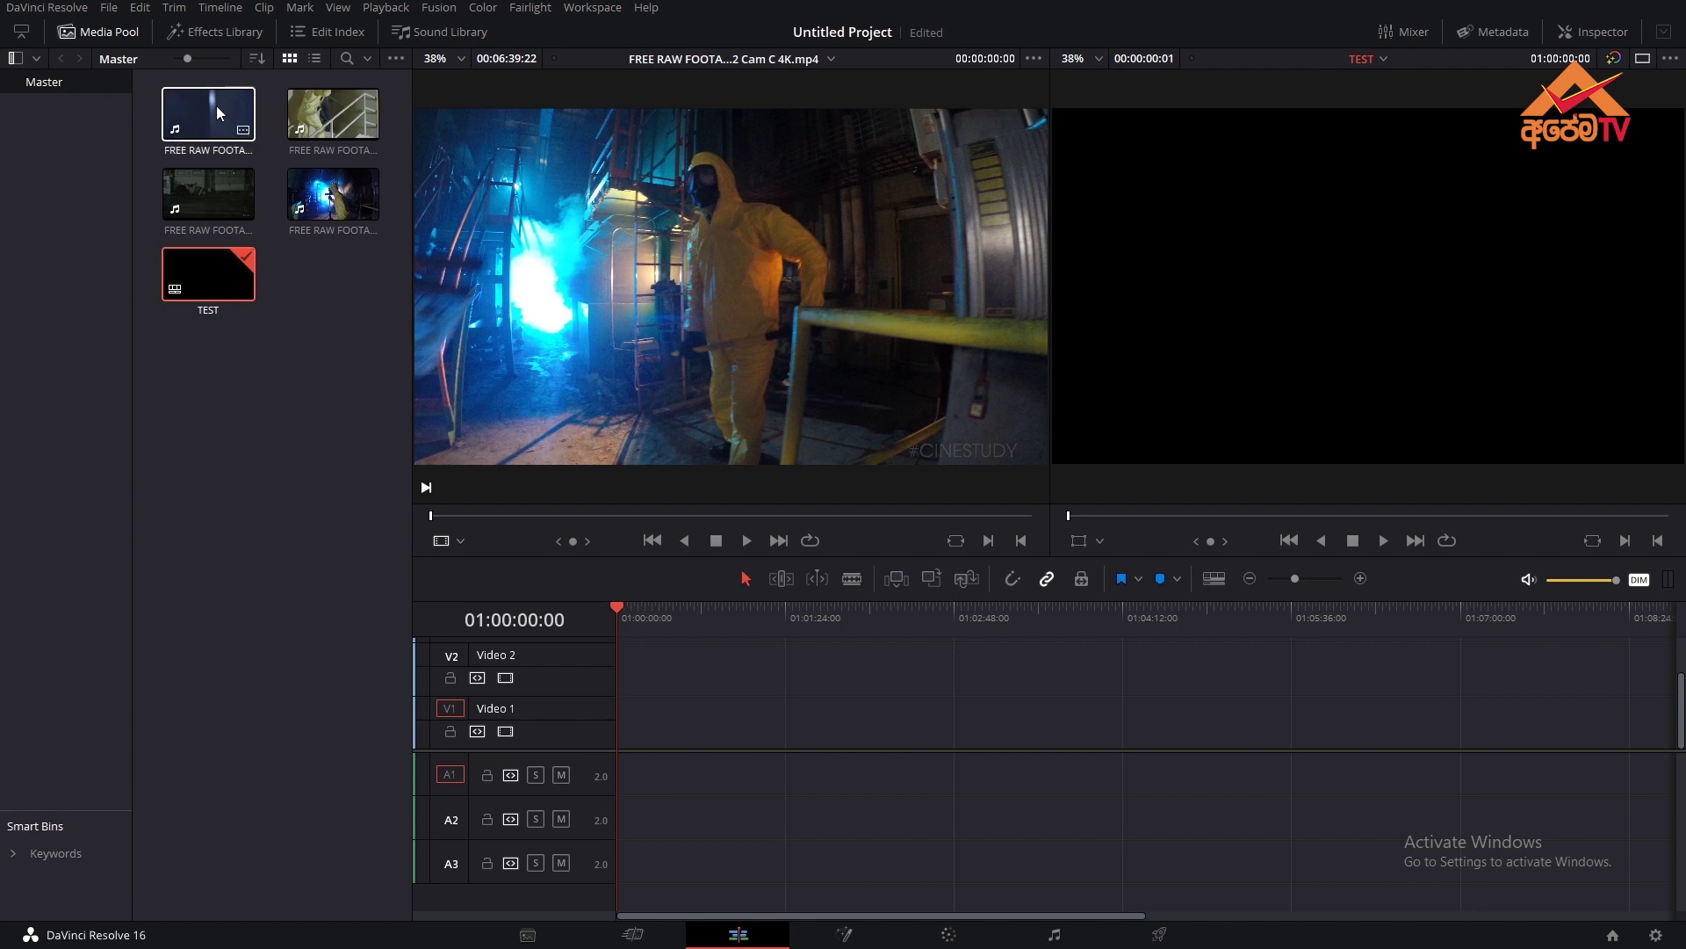
Drop all four horror clips onto Video 1 at the start of the TEST timeline
{"action": "left_click", "coordinate": [208, 114]}
{"action": "left_click", "coordinate": [327, 228], "text": "shift"}
{"action": "left_click_drag", "start_coordinate": [328, 228], "coordinate": [604, 720]}
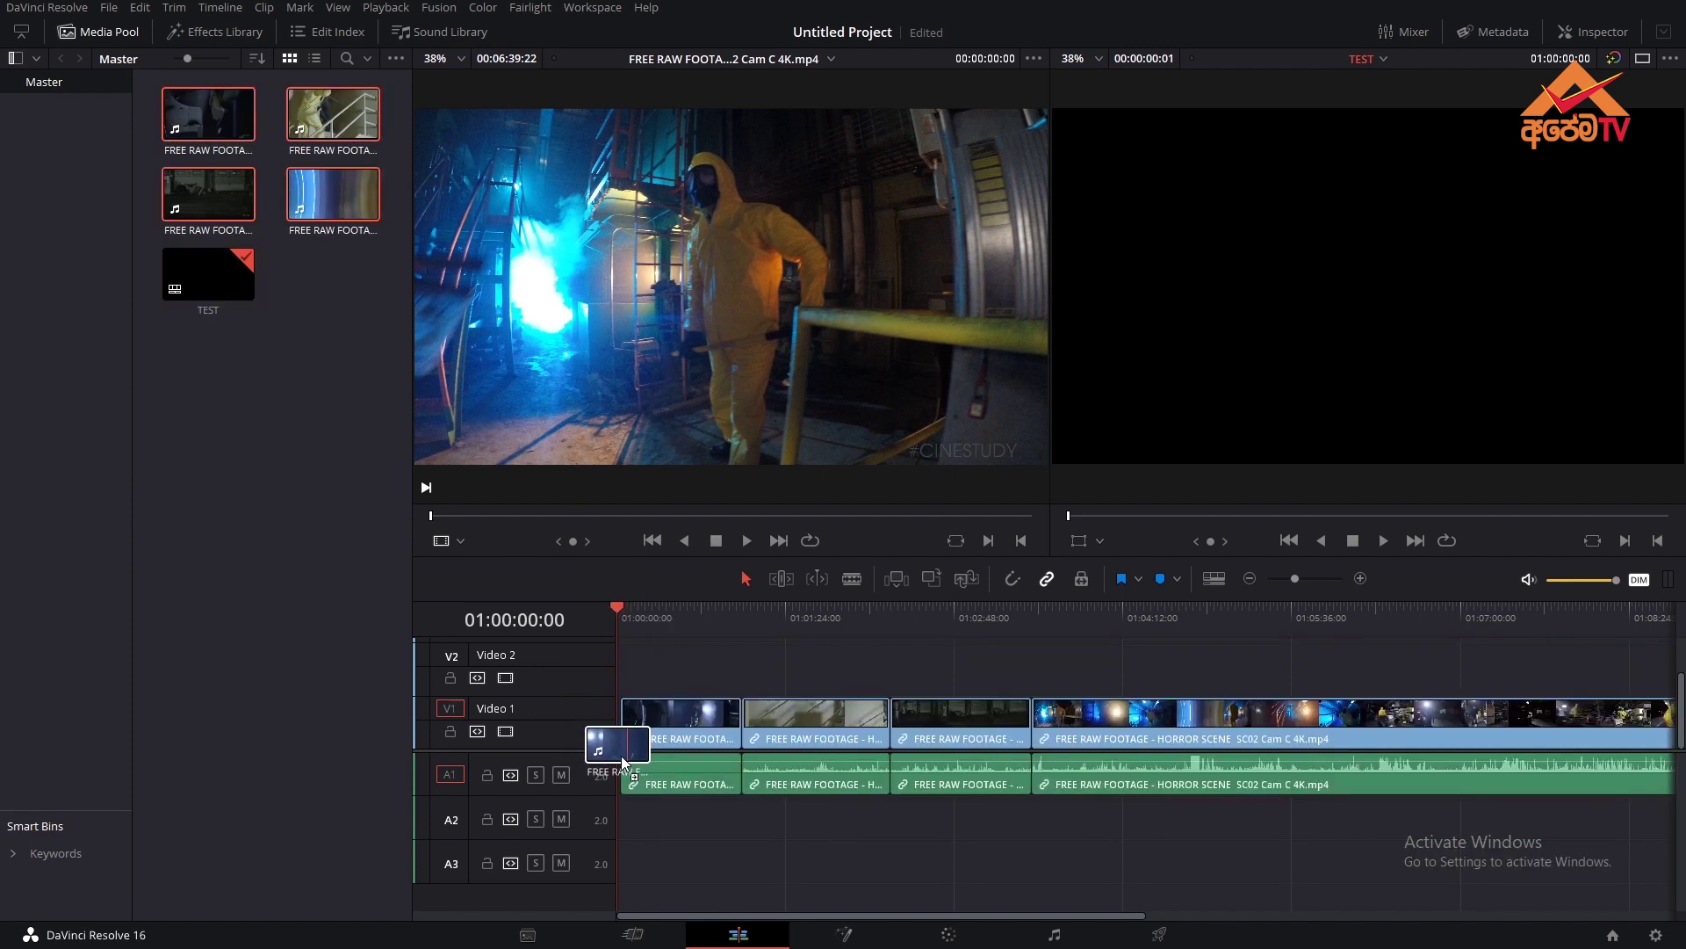
{"action": "left_click_drag", "start_coordinate": [605, 720], "coordinate": [615, 758]}
Scrub and play the TEST timeline to check the edit, returning the playhead near the start
{"action": "left_click_drag", "start_coordinate": [641, 619], "coordinate": [853, 651]}
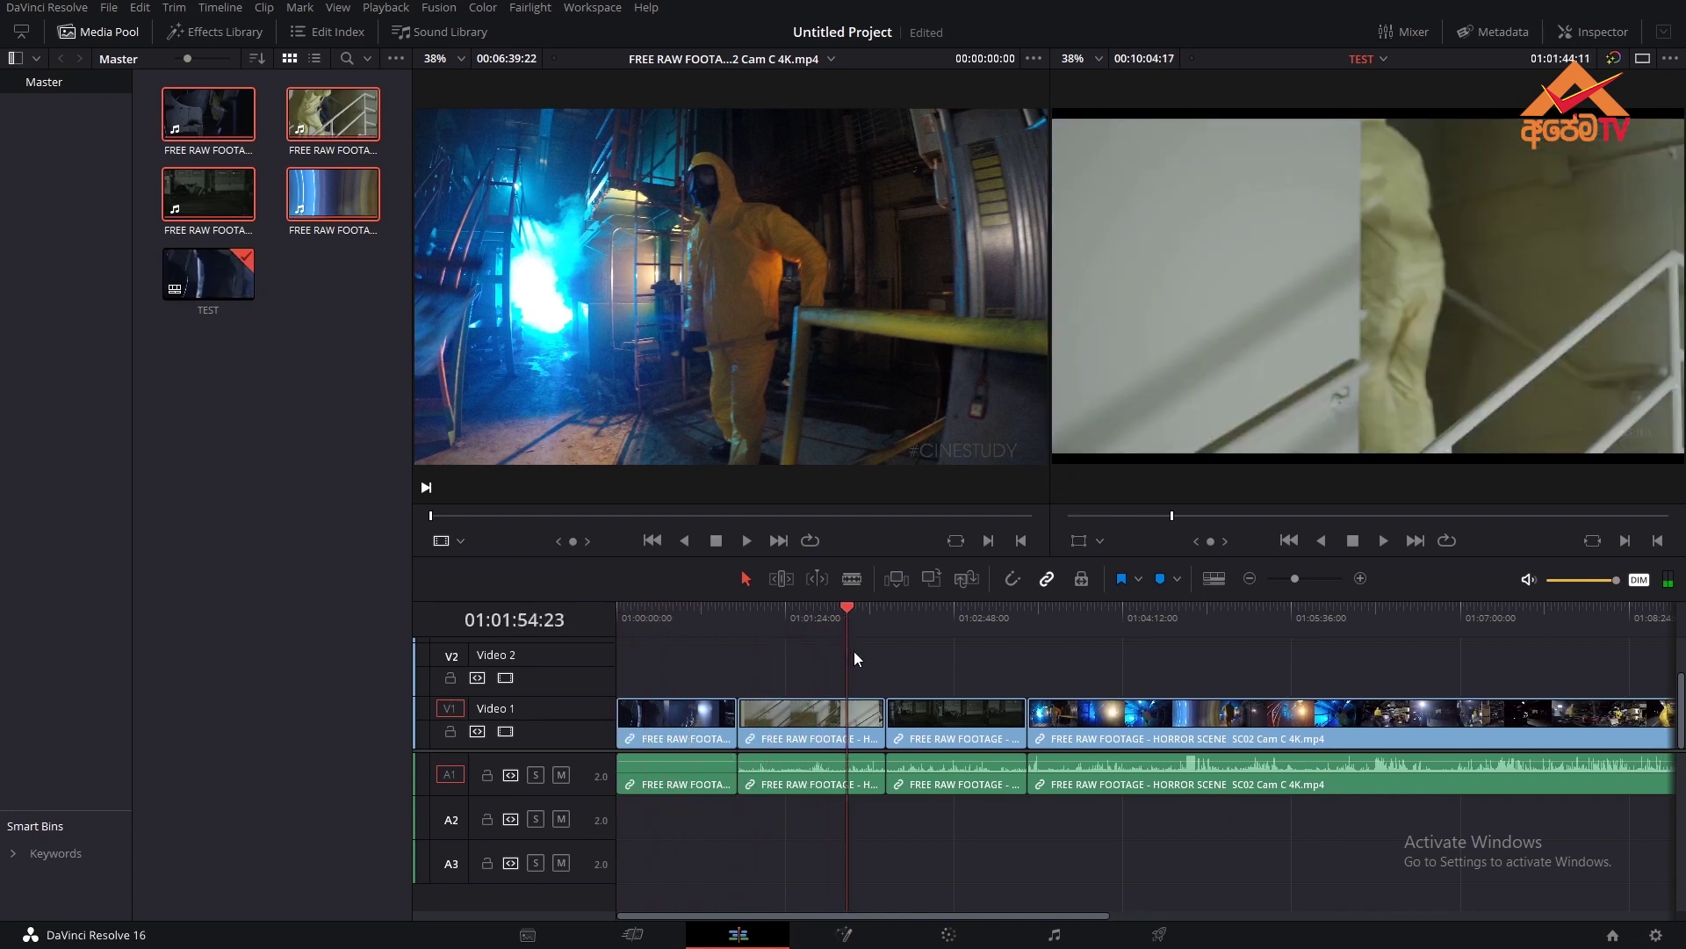
{"action": "scroll", "coordinate": [856, 651], "scroll_direction": "down", "scroll_amount": 2}
{"action": "scroll", "coordinate": [855, 651], "scroll_direction": "down", "scroll_amount": 2}
{"action": "scroll", "coordinate": [855, 651], "scroll_direction": "up", "scroll_amount": 2}
{"action": "mouse_move", "coordinate": [750, 606]}
{"action": "left_mouse_down"}
{"action": "mouse_move", "coordinate": [947, 656]}
{"action": "mouse_move", "coordinate": [855, 687]}
{"action": "left_mouse_up"}
{"action": "key", "text": "space"}
{"action": "left_click_drag", "start_coordinate": [843, 608], "coordinate": [608, 674]}
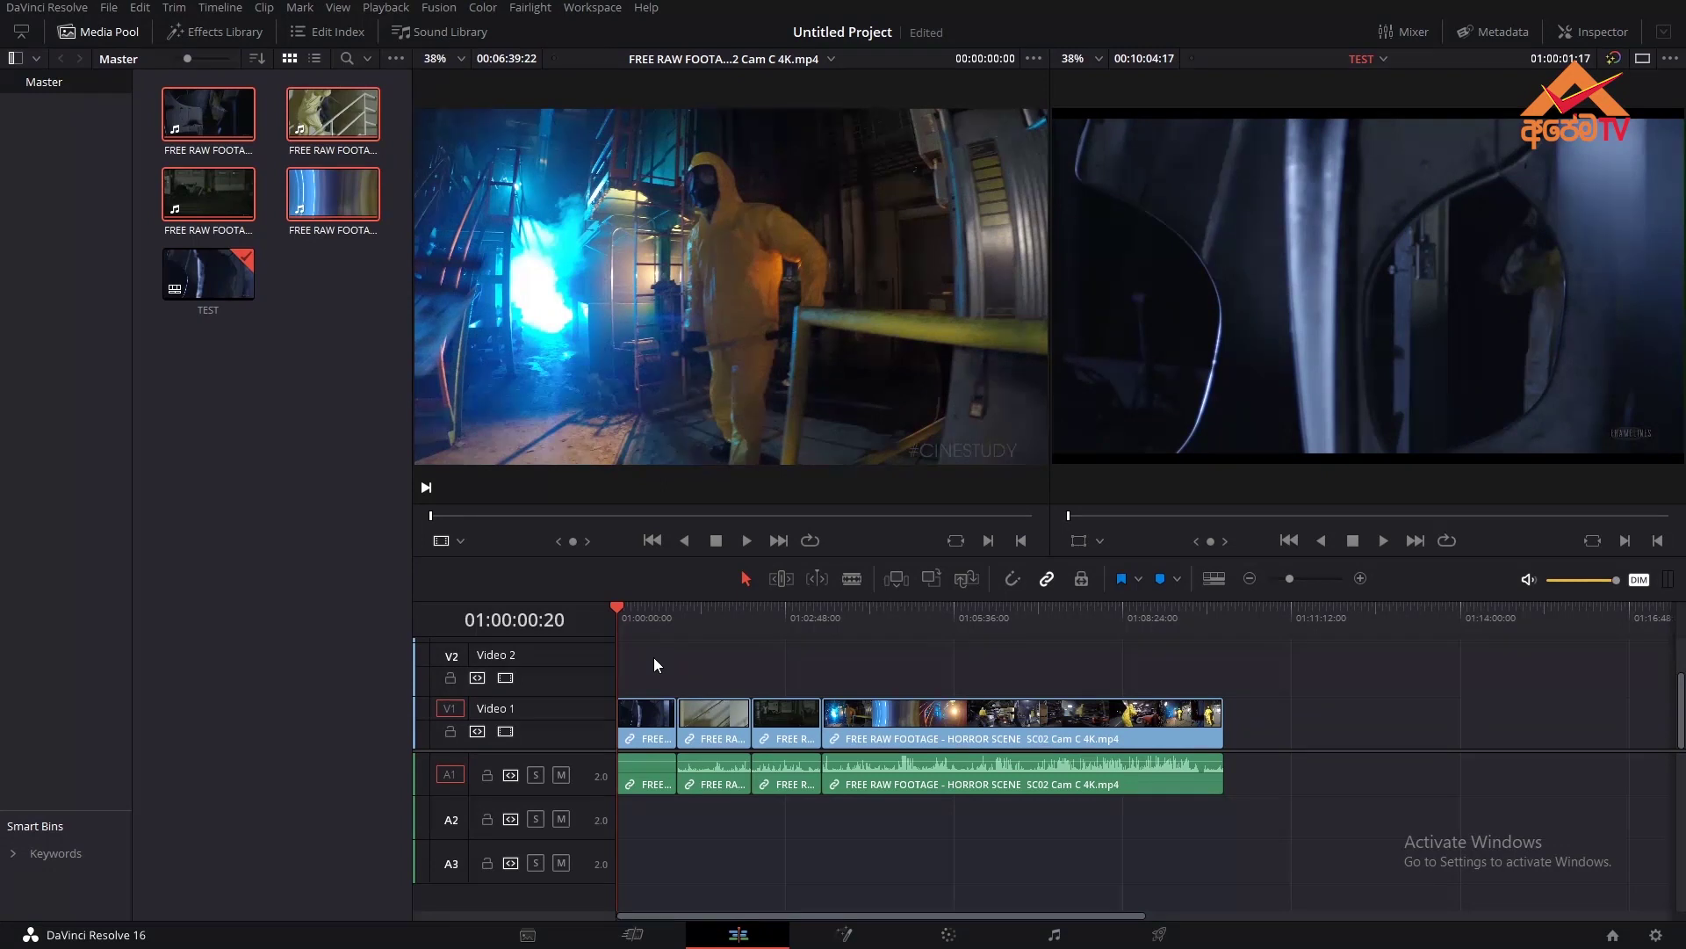
{"action": "left_click", "coordinate": [527, 935]}
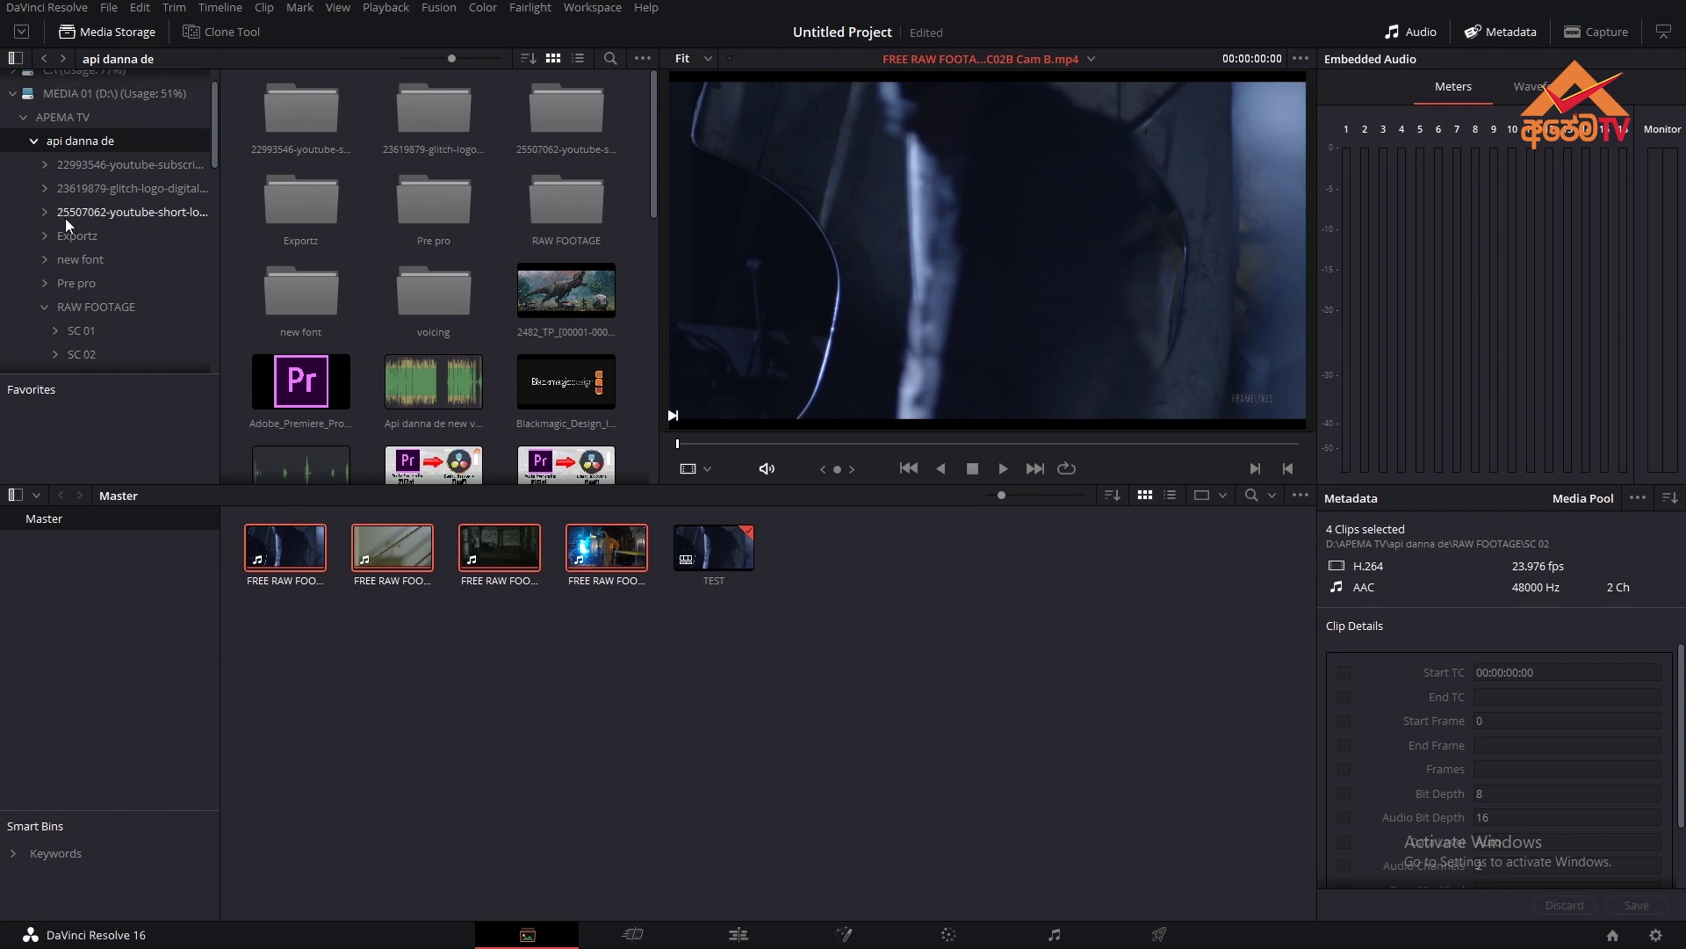
{"action": "left_click", "coordinate": [623, 928]}
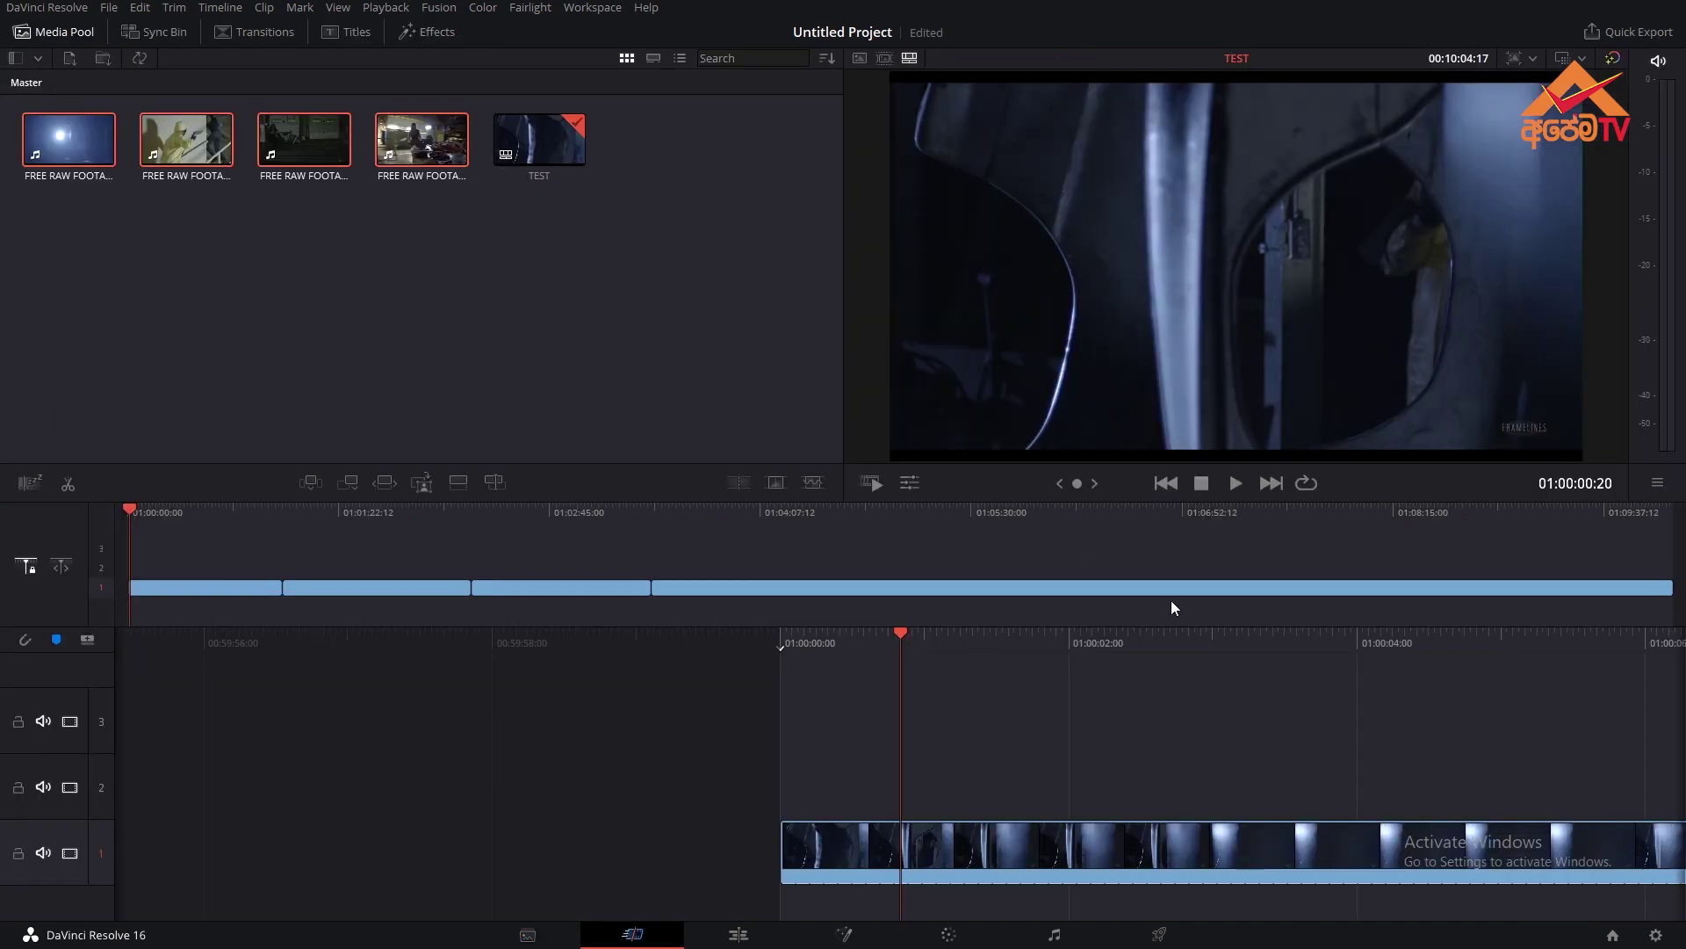
{"action": "left_click", "coordinate": [758, 926]}
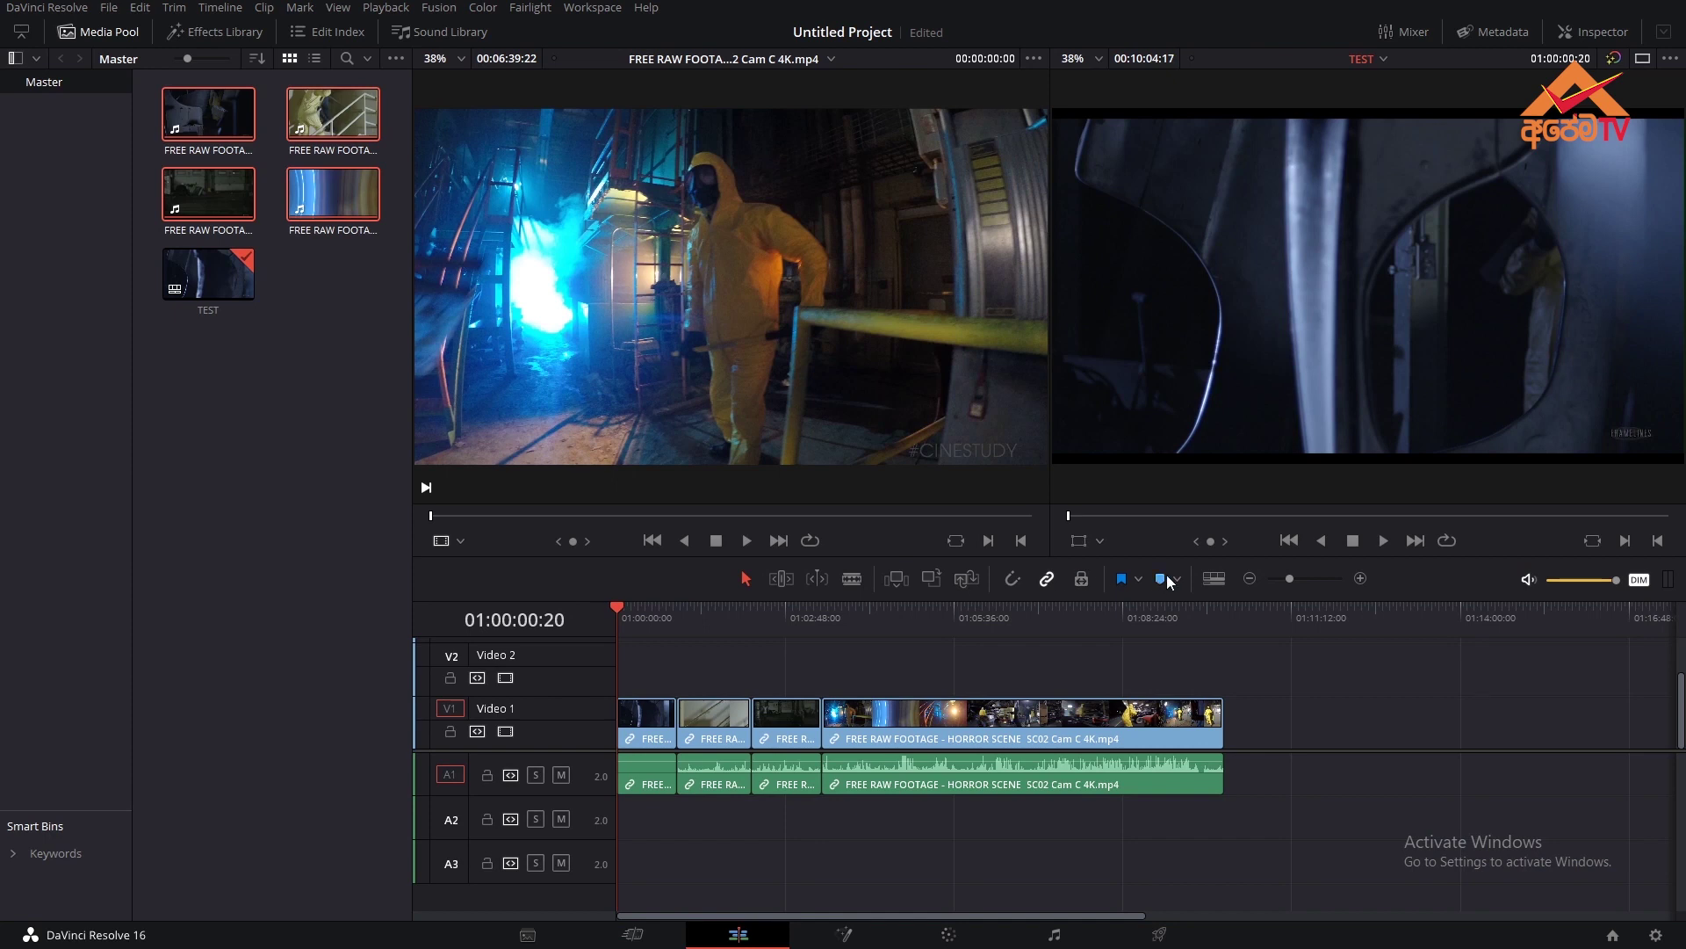